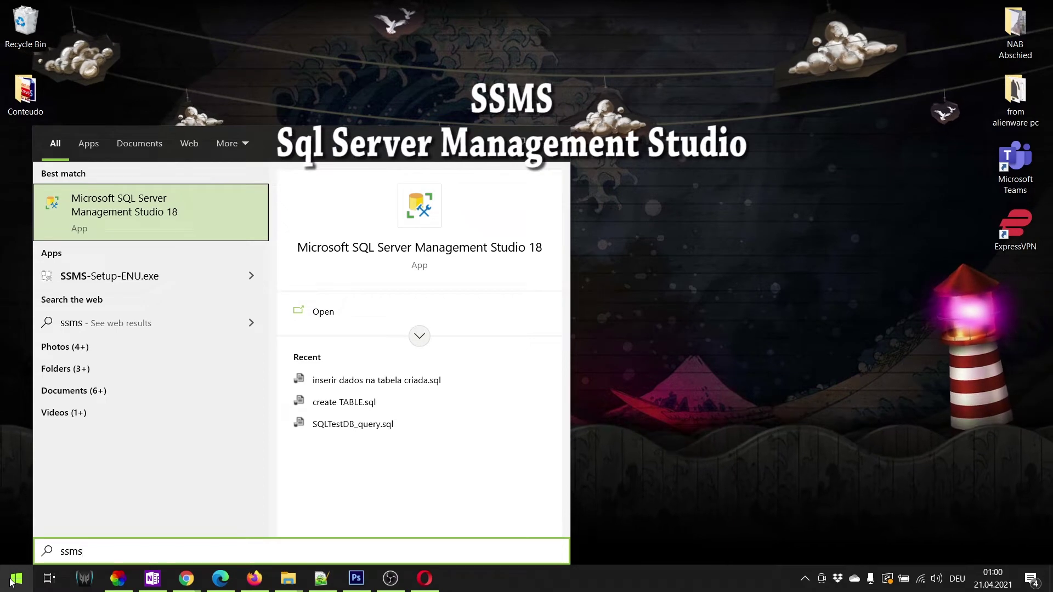
Step: Launch SQL Server Management Studio 18 and bring up the Connect to Server dialog for Object Explorer
{"action": "left_click", "coordinate": [11, 582]}
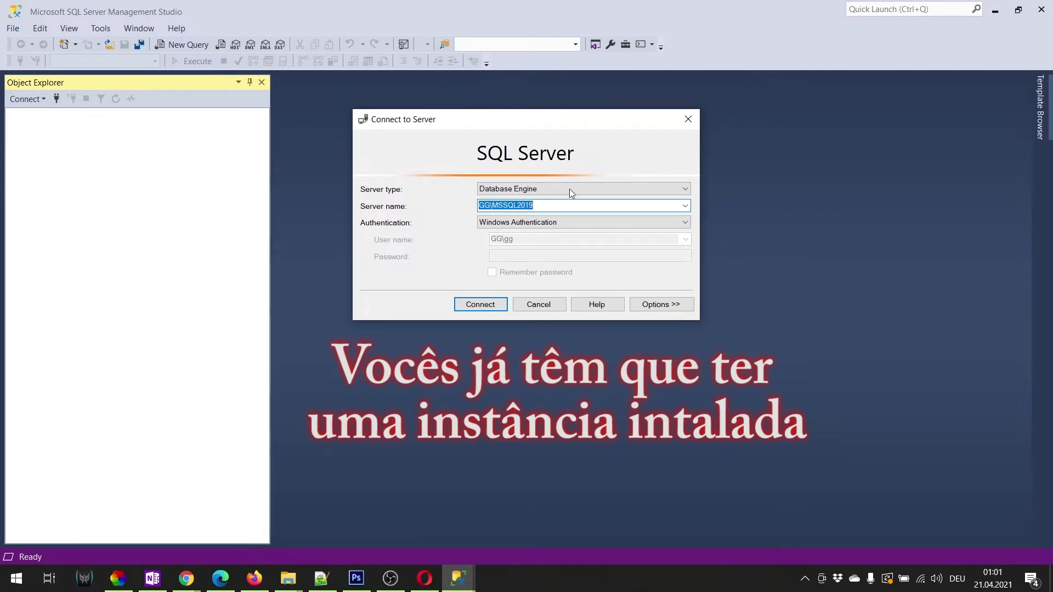
{"action": "left_click", "coordinate": [688, 120]}
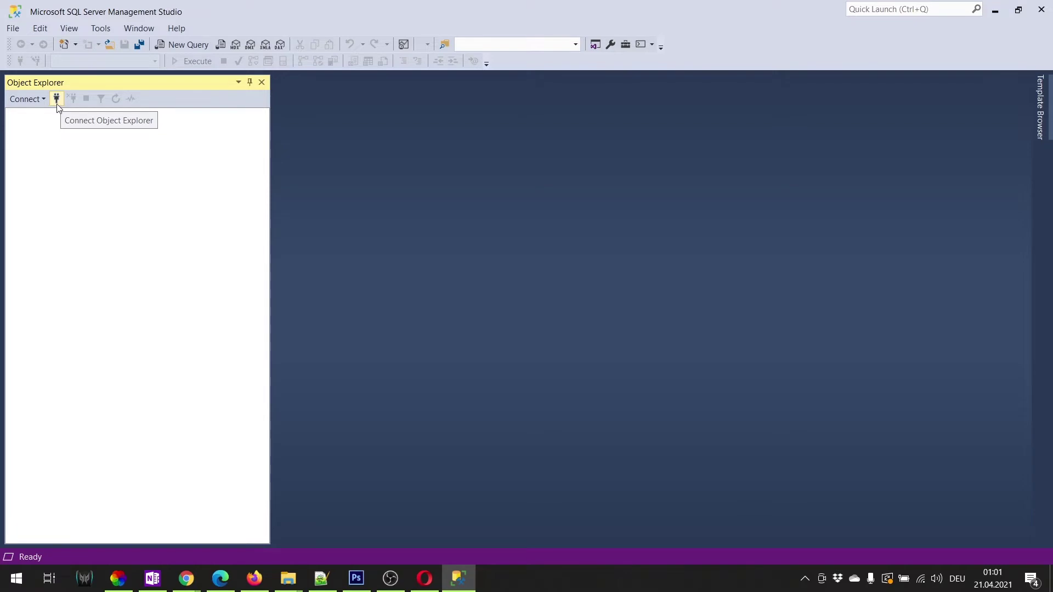
{"action": "left_click", "coordinate": [14, 29]}
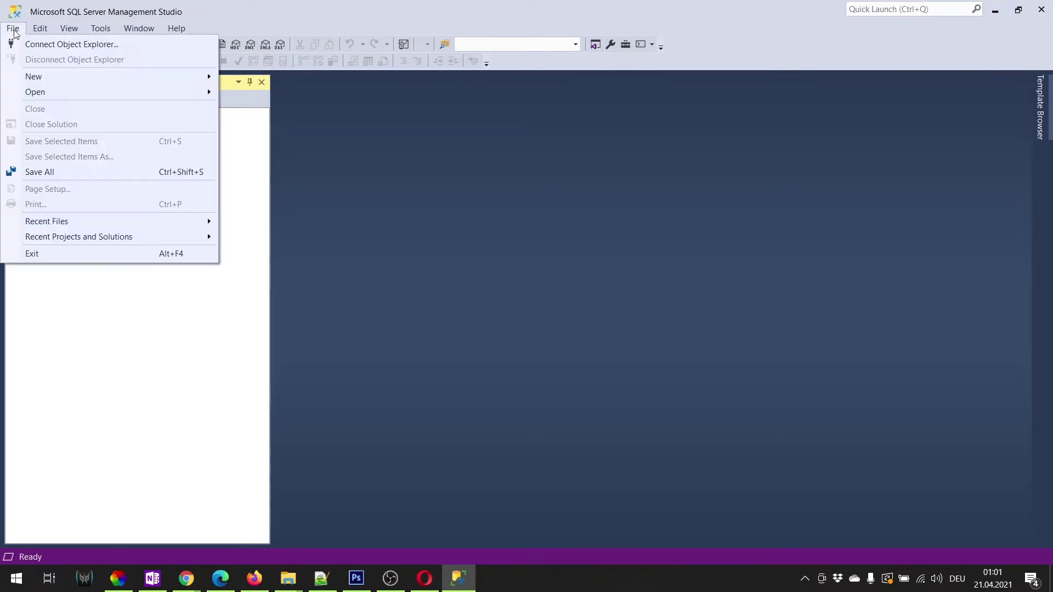
{"action": "left_click", "coordinate": [51, 45]}
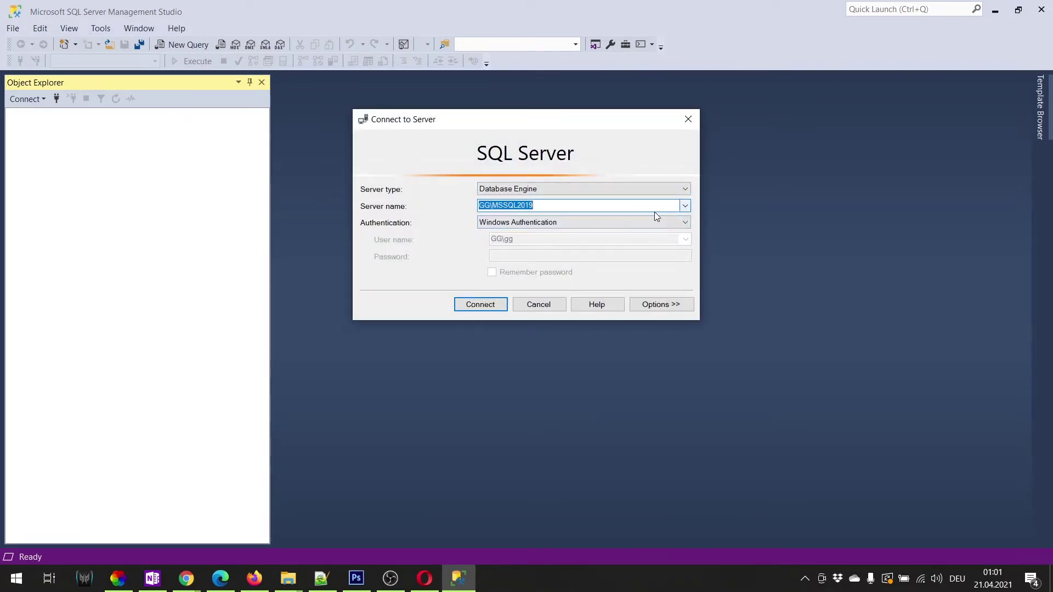
Step: Connect to the Database Engine instance GG\MSSQL2019 using Windows Authentication
{"action": "left_click_drag", "start_coordinate": [550, 205], "coordinate": [451, 194]}
{"action": "left_click_drag", "start_coordinate": [491, 206], "coordinate": [478, 206]}
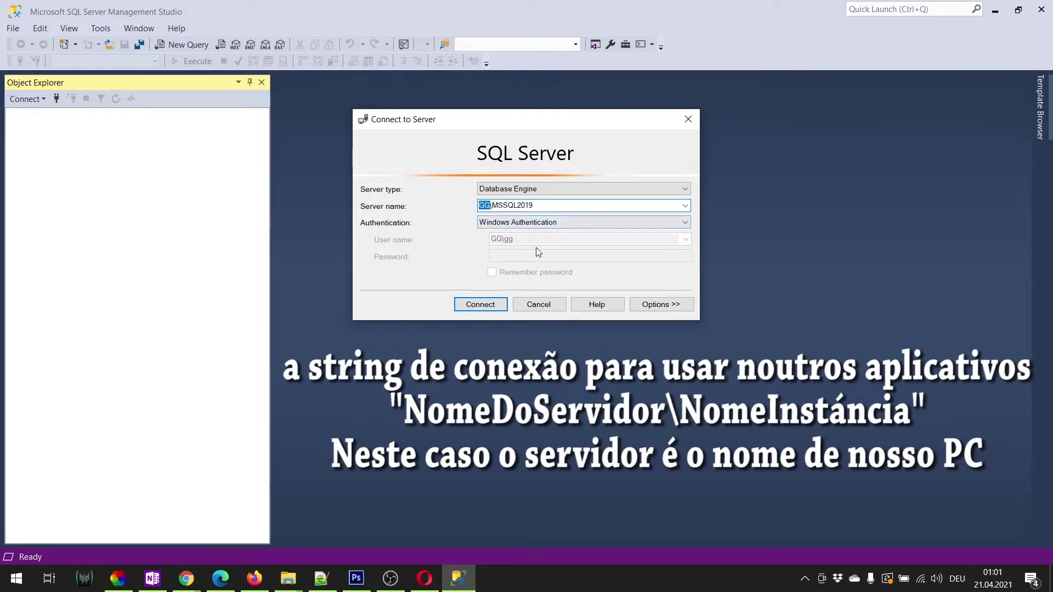
{"action": "left_click_drag", "start_coordinate": [492, 206], "coordinate": [544, 209]}
{"action": "left_click", "coordinate": [535, 205]}
{"action": "left_click_drag", "start_coordinate": [536, 205], "coordinate": [494, 208]}
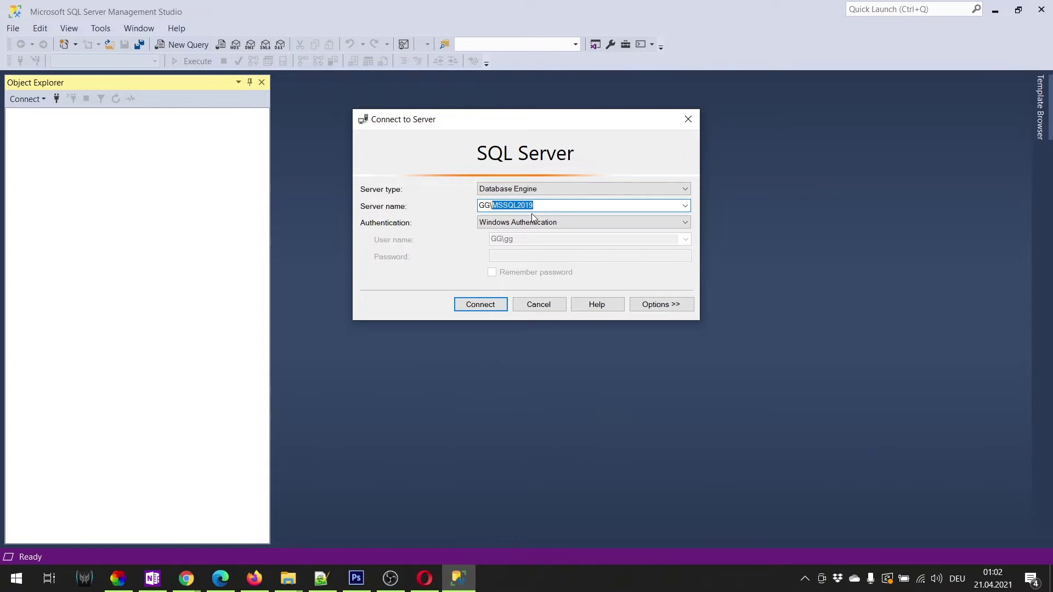
{"action": "left_click", "coordinate": [548, 207]}
{"action": "left_click_drag", "start_coordinate": [538, 211], "coordinate": [495, 213]}
{"action": "left_click", "coordinate": [475, 308]}
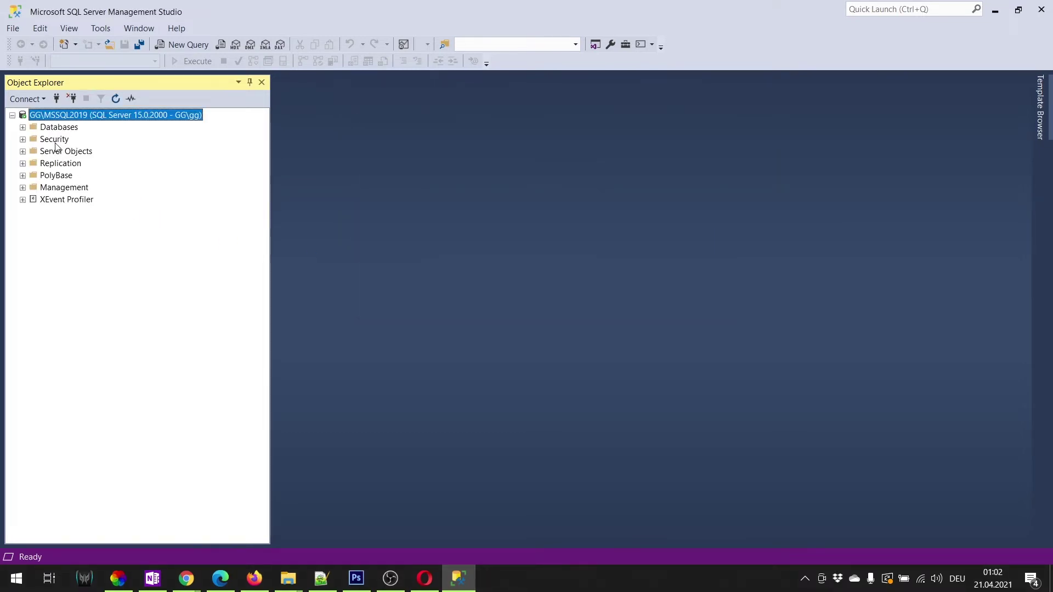
Step: Expand the Databases and System Databases folders in Object Explorer and select the AdventureWorks2017 database
{"action": "left_click", "coordinate": [22, 127]}
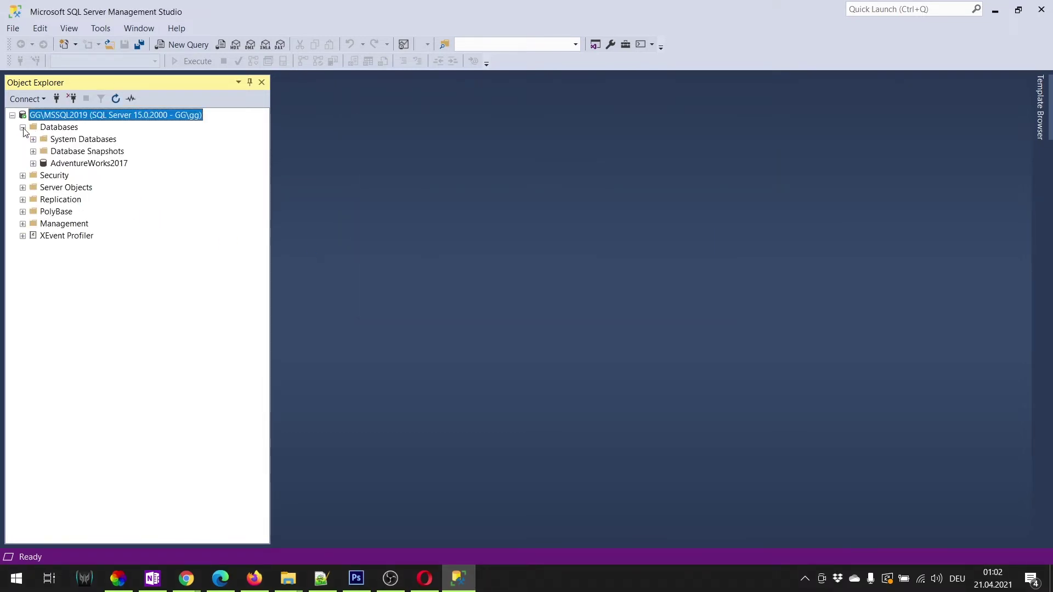
{"action": "left_click", "coordinate": [33, 140]}
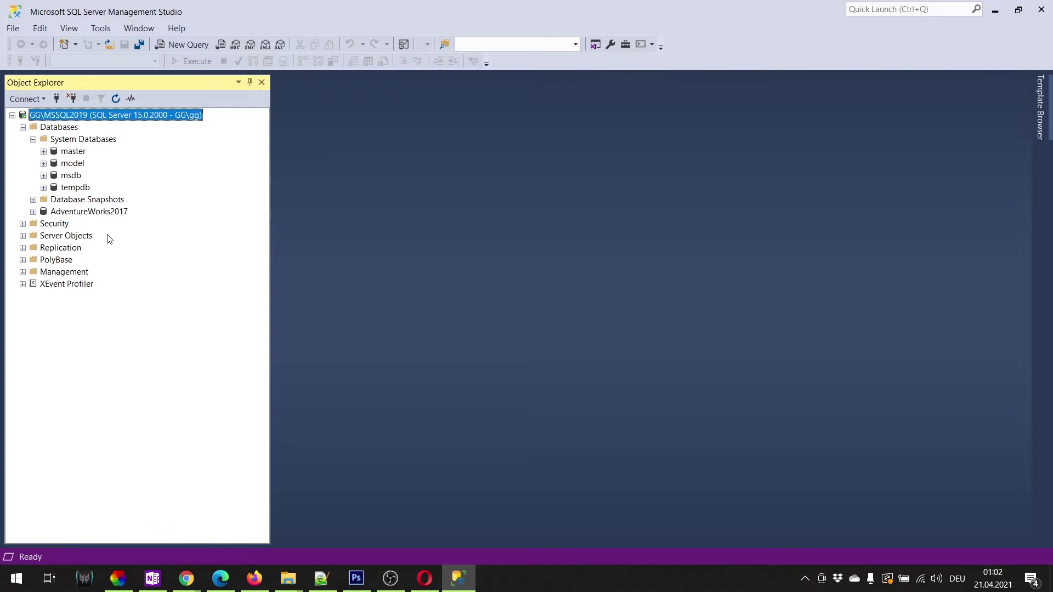
{"action": "left_click", "coordinate": [80, 215]}
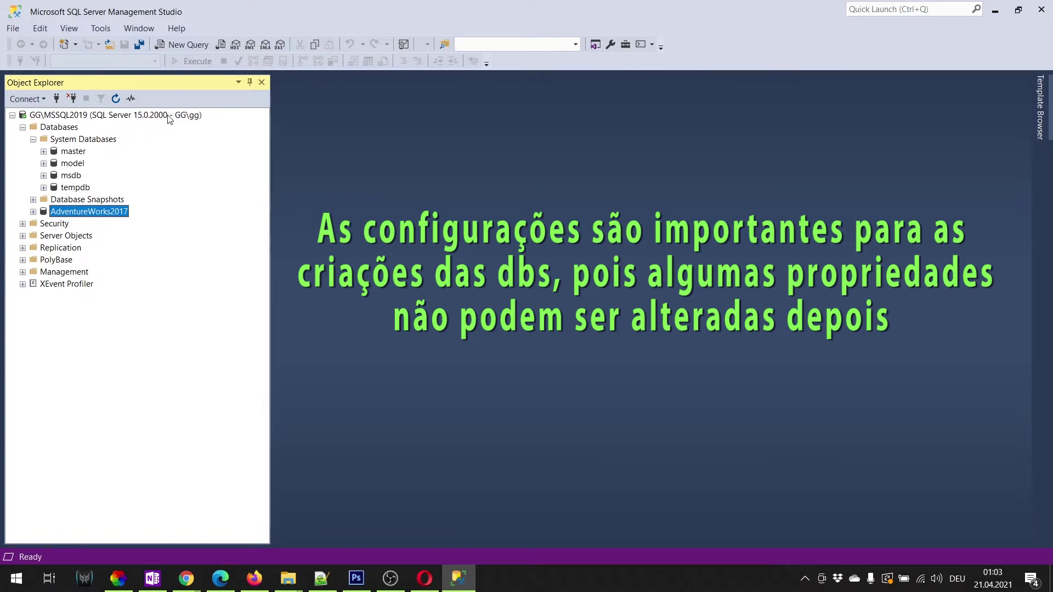
Step: Open the properties of the GG\MSSQL2019 server instance and move the dialog clear of the Object Explorer
{"action": "left_click", "coordinate": [80, 116]}
{"action": "right_click", "coordinate": [79, 117]}
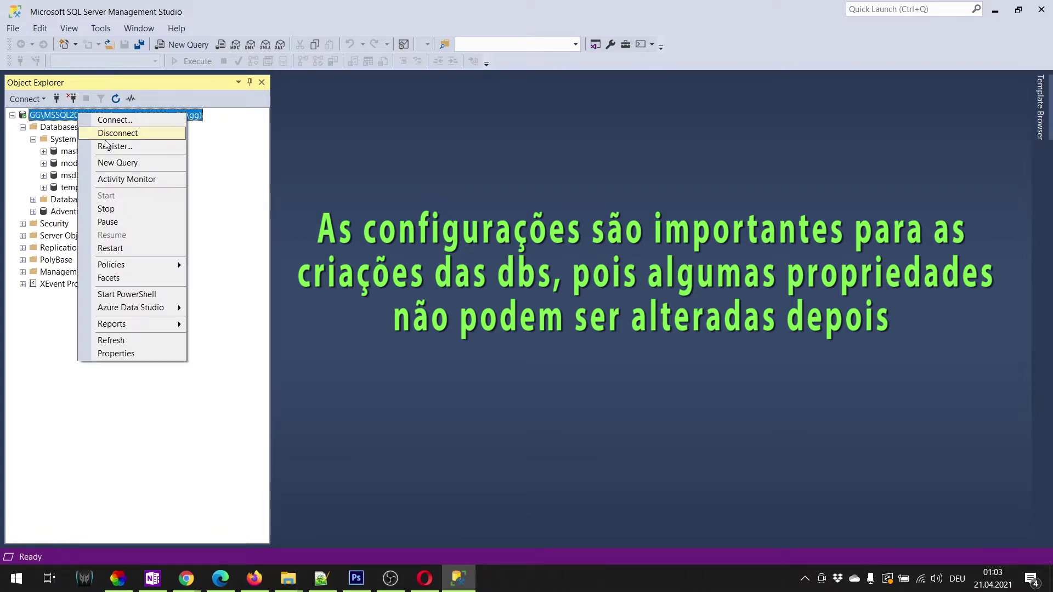
{"action": "left_click", "coordinate": [121, 354]}
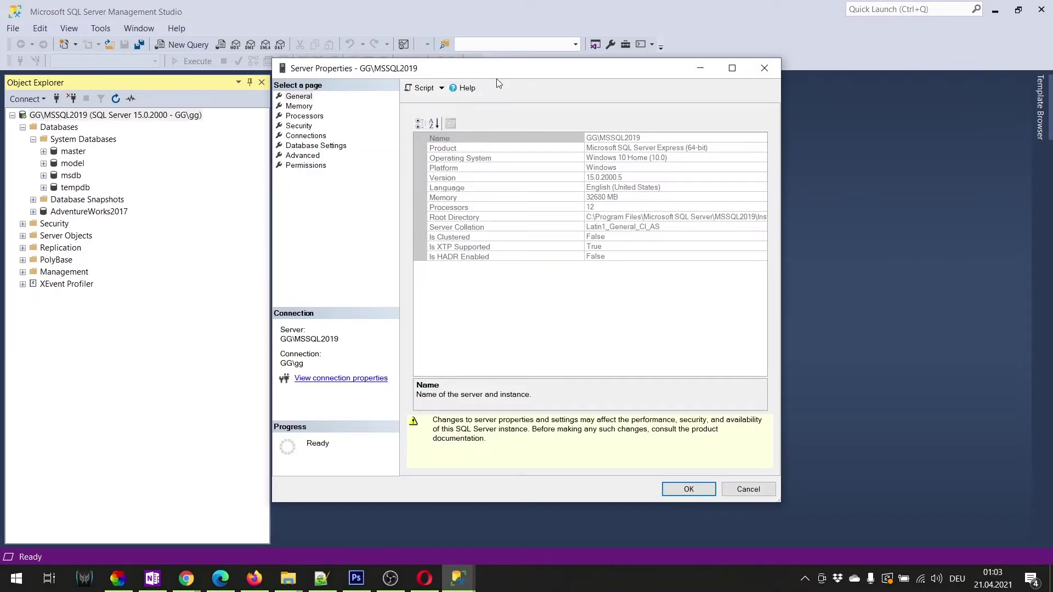
{"action": "left_click_drag", "start_coordinate": [497, 79], "coordinate": [599, 99]}
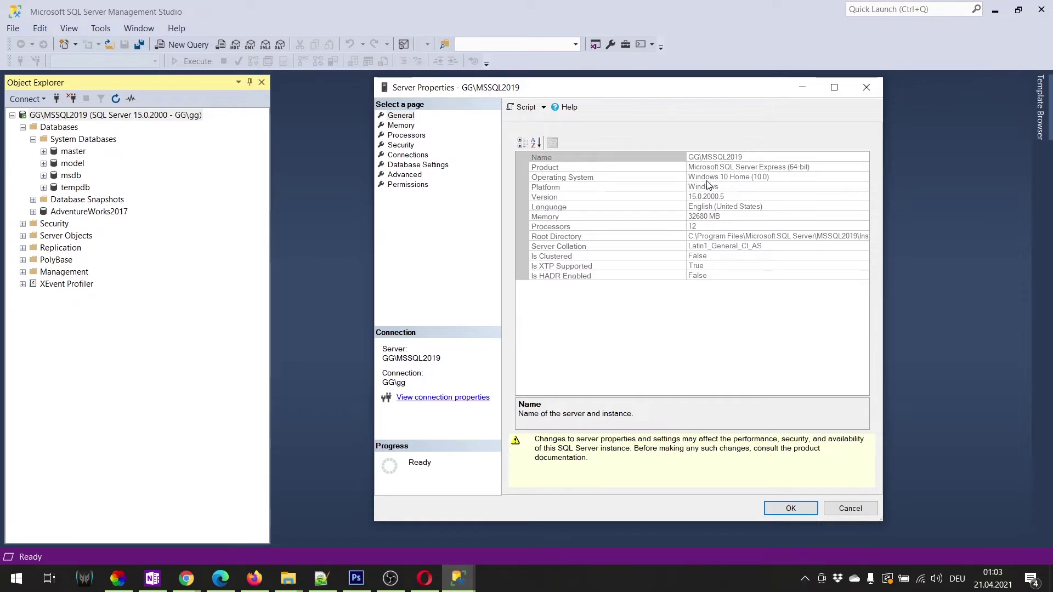
Step: Examine the server's name, product edition with its bit version, and operating system among the general properties
{"action": "left_click", "coordinate": [745, 158]}
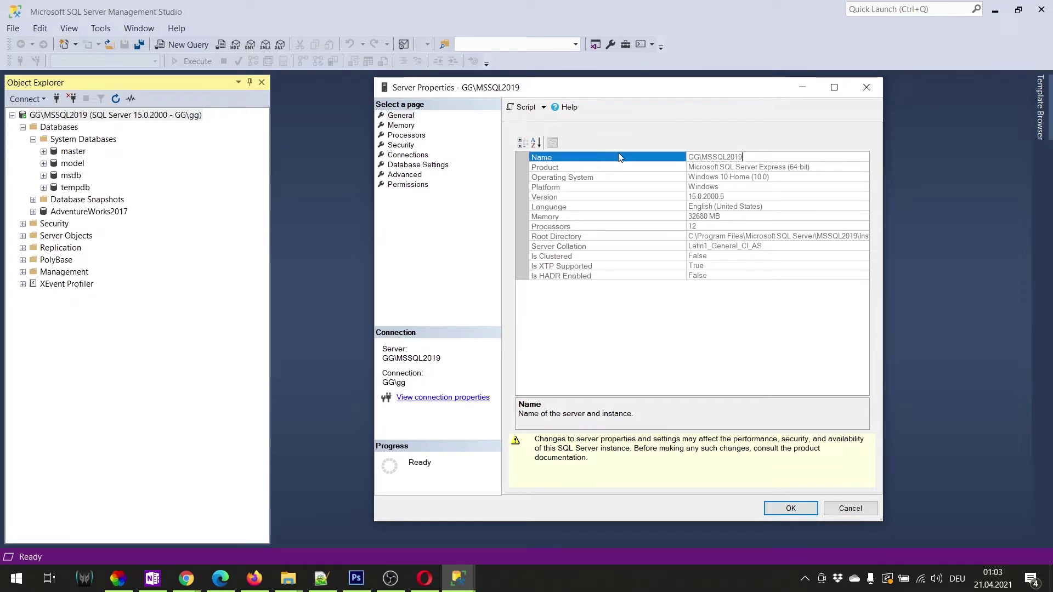
{"action": "left_click", "coordinate": [735, 167]}
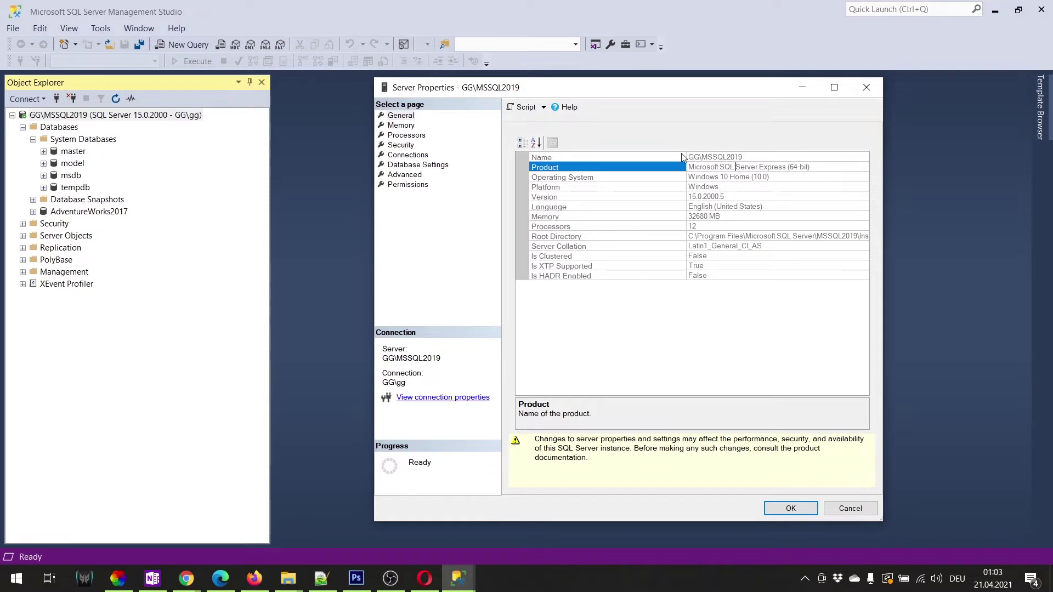
{"action": "left_click", "coordinate": [749, 158]}
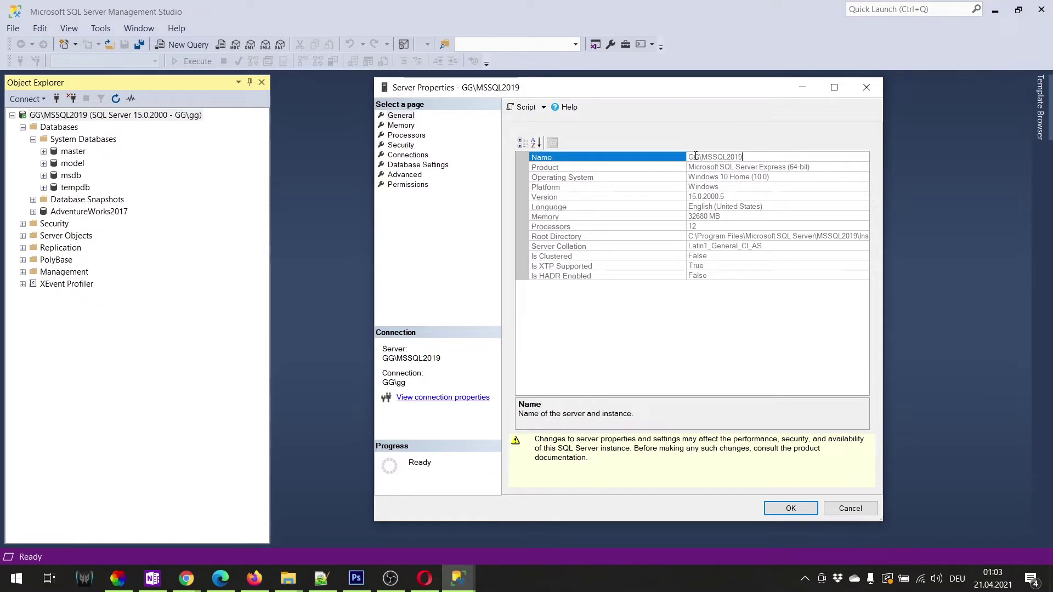
{"action": "left_click", "coordinate": [766, 167]}
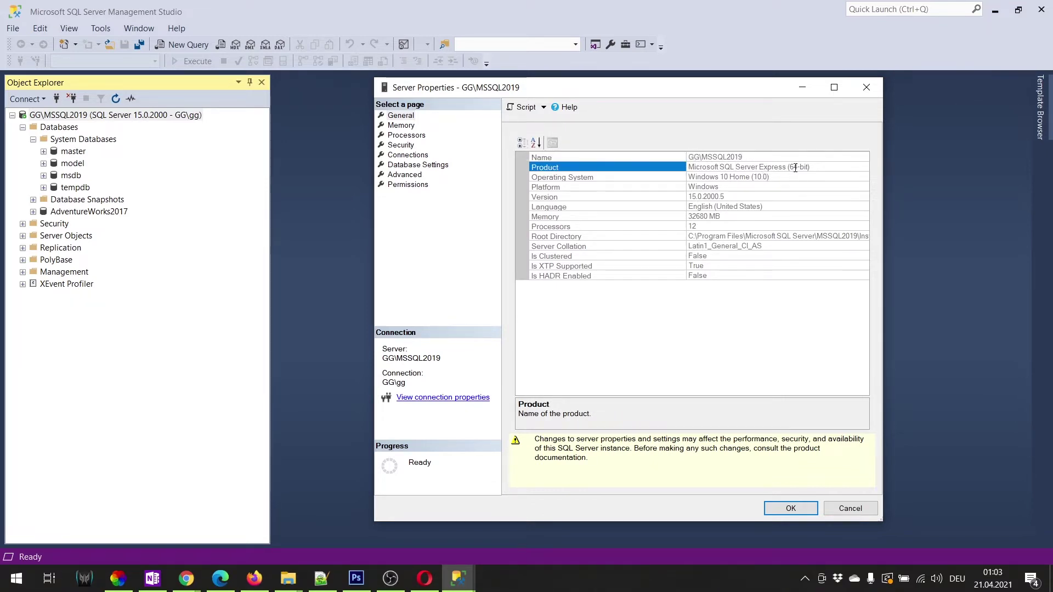
{"action": "left_click_drag", "start_coordinate": [791, 167], "coordinate": [808, 167]}
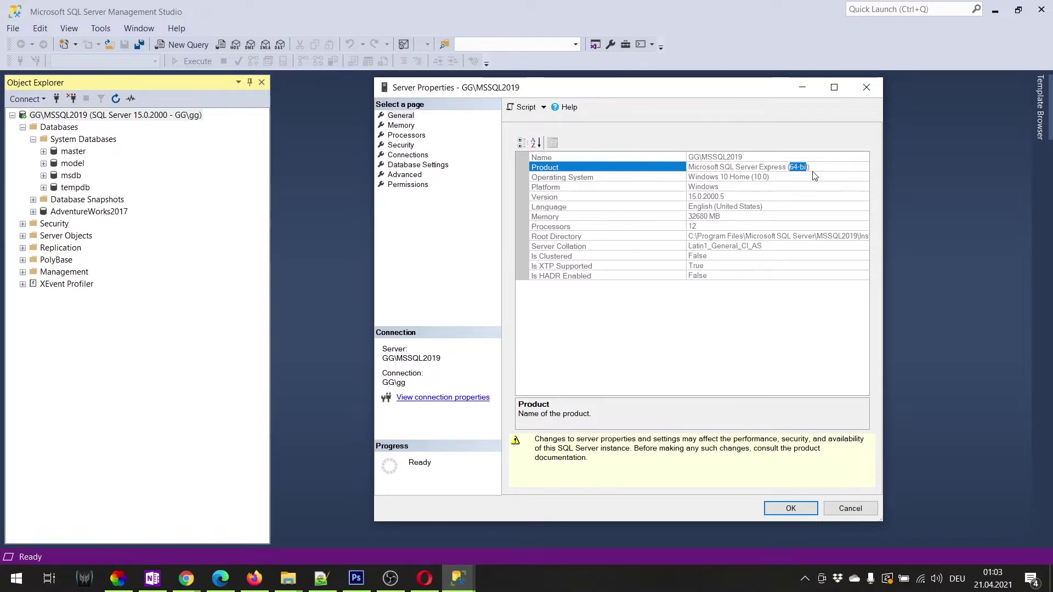
{"action": "left_click", "coordinate": [812, 166]}
{"action": "left_click", "coordinate": [740, 176]}
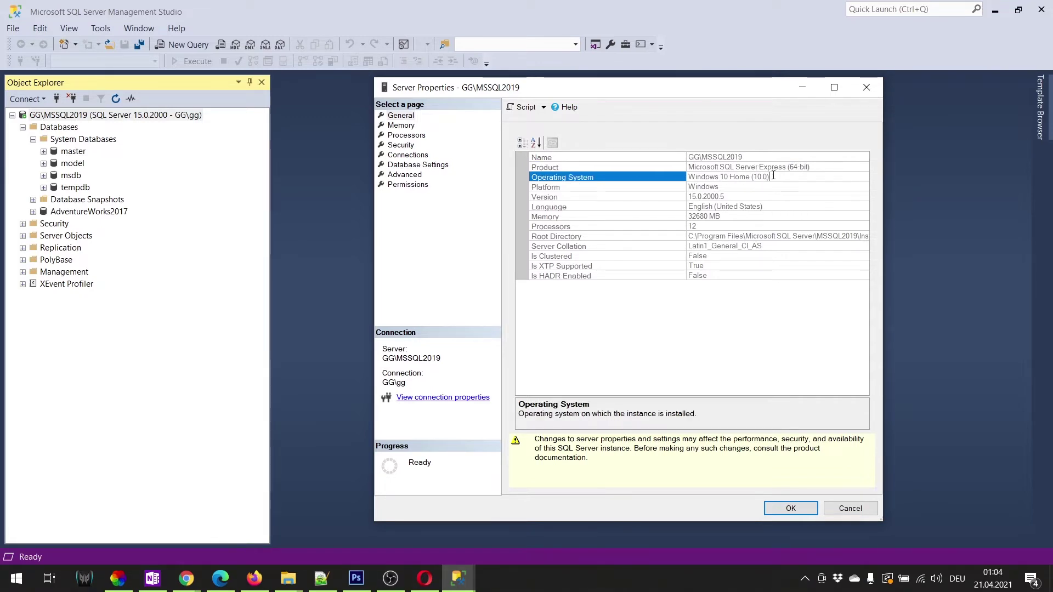
Step: Examine the server's platform, version and the instance folder within its root directory path
{"action": "left_click", "coordinate": [719, 187]}
{"action": "left_click", "coordinate": [716, 197]}
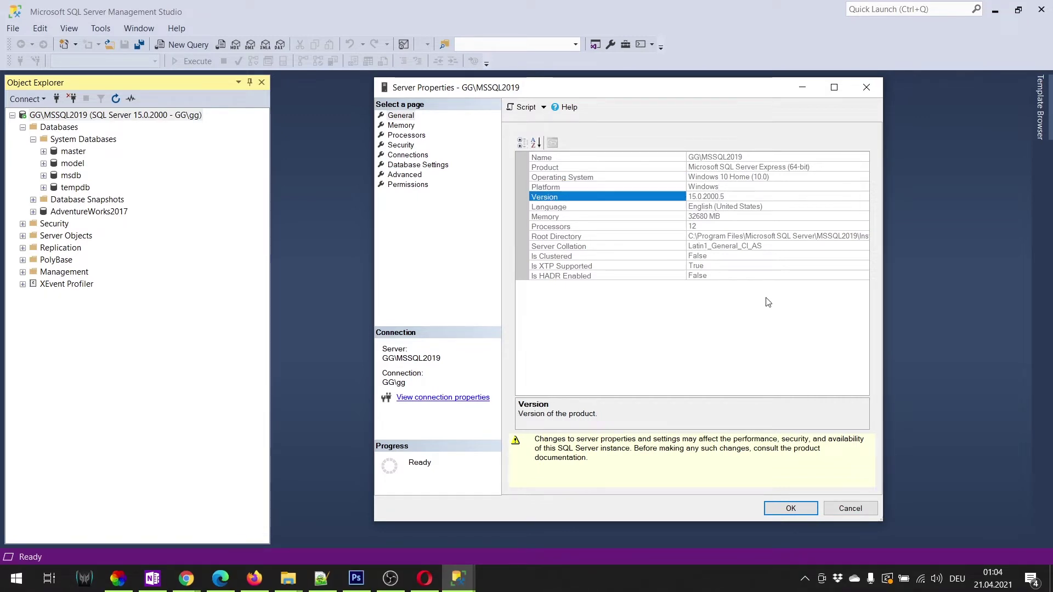
{"action": "left_click", "coordinate": [817, 236]}
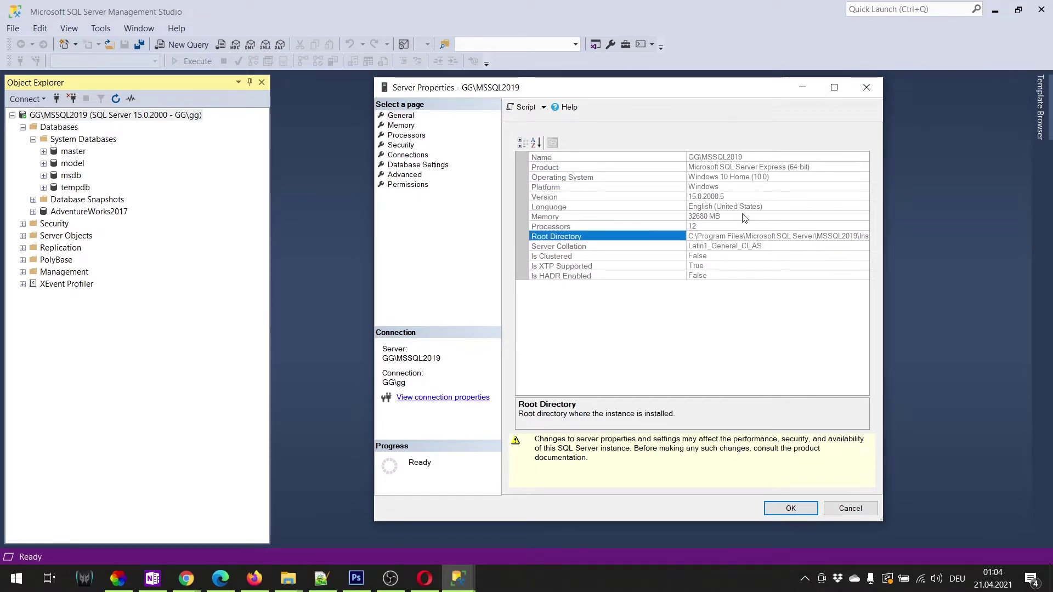
{"action": "left_click", "coordinate": [730, 197]}
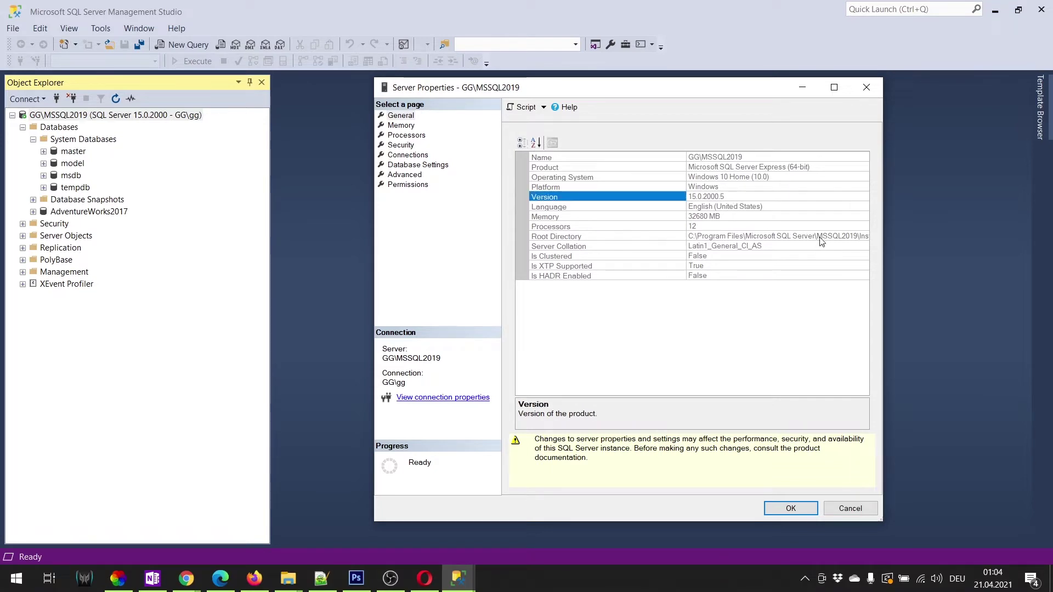
{"action": "left_click", "coordinate": [821, 236]}
{"action": "left_click_drag", "start_coordinate": [818, 236], "coordinate": [856, 237]}
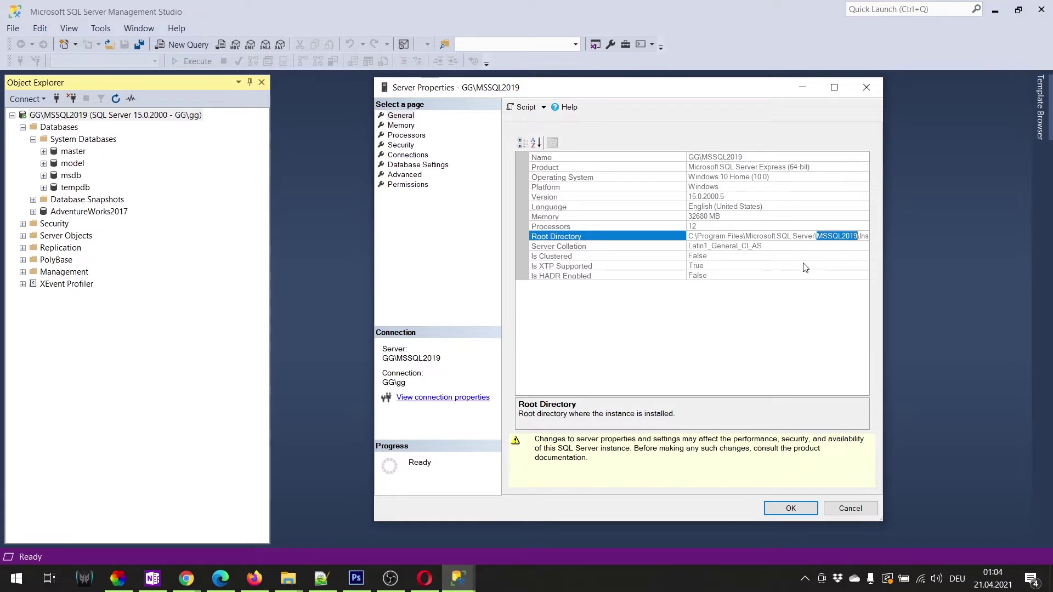
Step: Check the server's language, memory and number of processors among the general properties
{"action": "left_click", "coordinate": [781, 207]}
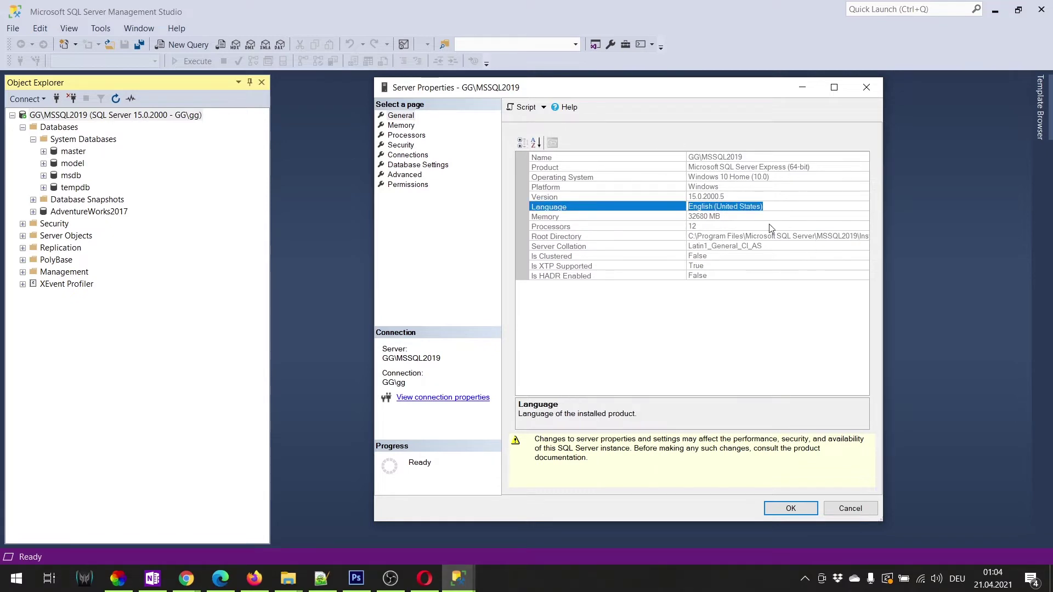
{"action": "left_click", "coordinate": [736, 216]}
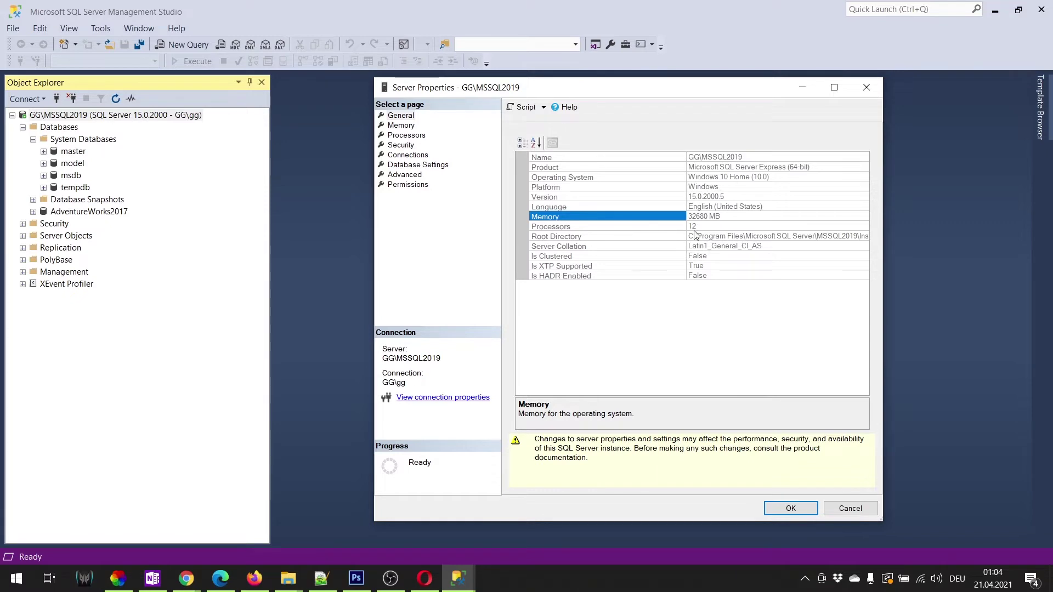
{"action": "left_click", "coordinate": [712, 227]}
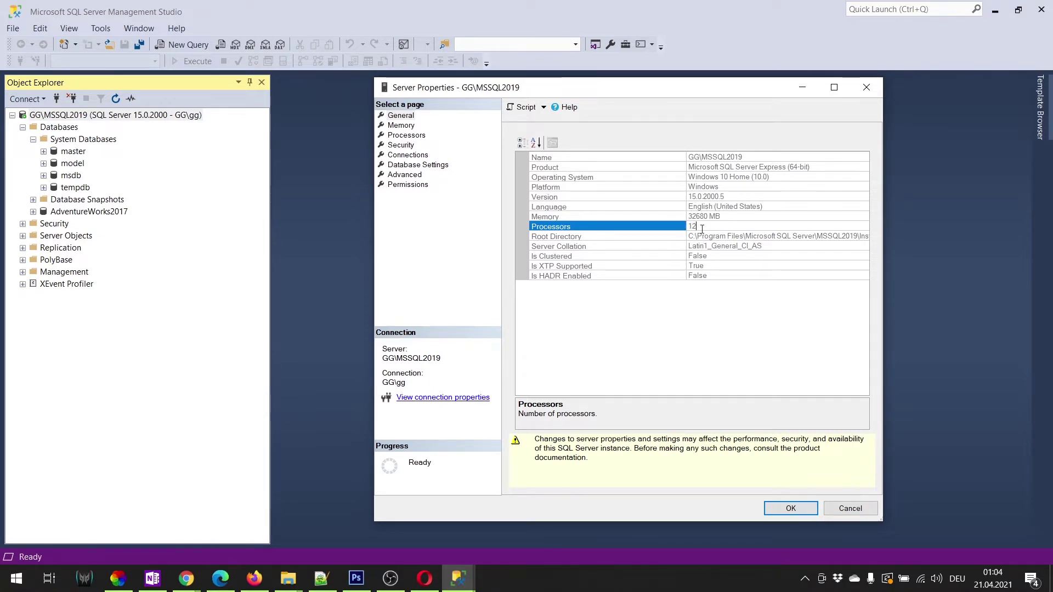
{"action": "double_click", "coordinate": [702, 226]}
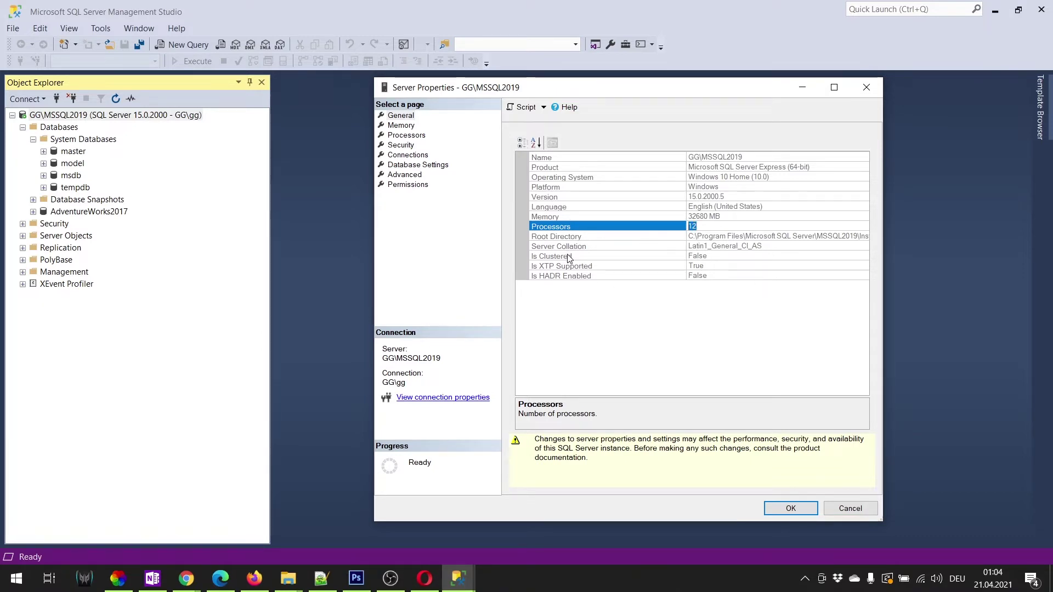
Step: Examine the server's memory options, including the minimum memory per query
{"action": "left_click", "coordinate": [409, 128]}
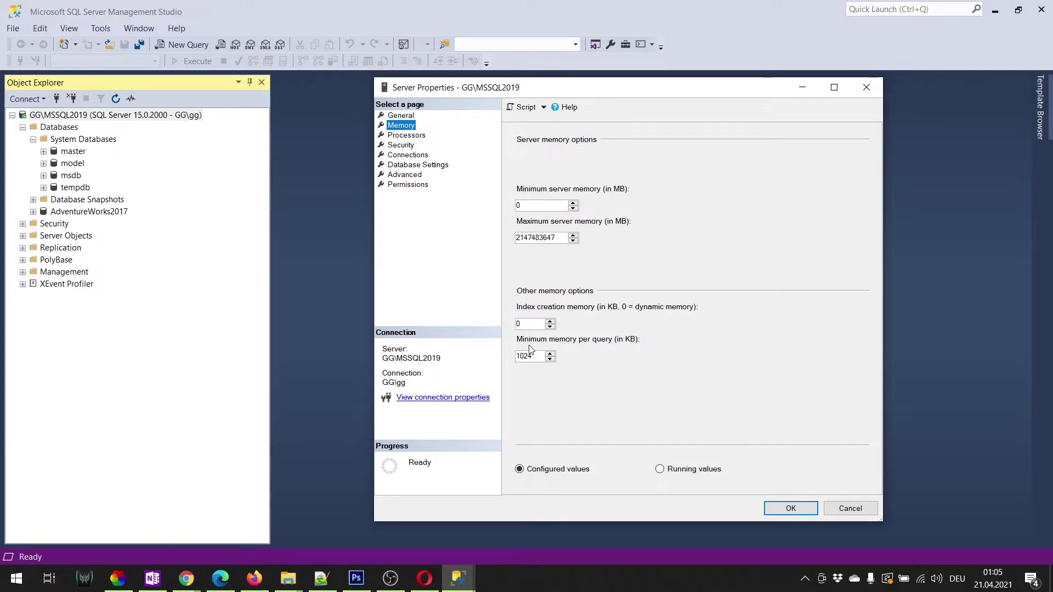
{"action": "left_click_drag", "start_coordinate": [537, 356], "coordinate": [507, 364]}
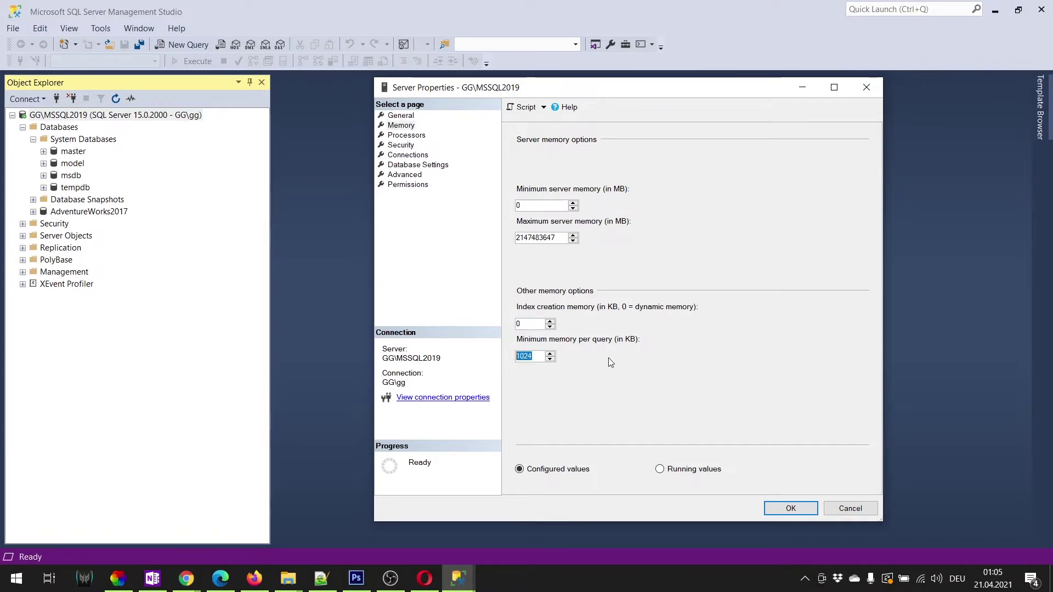
{"action": "left_click", "coordinate": [525, 357]}
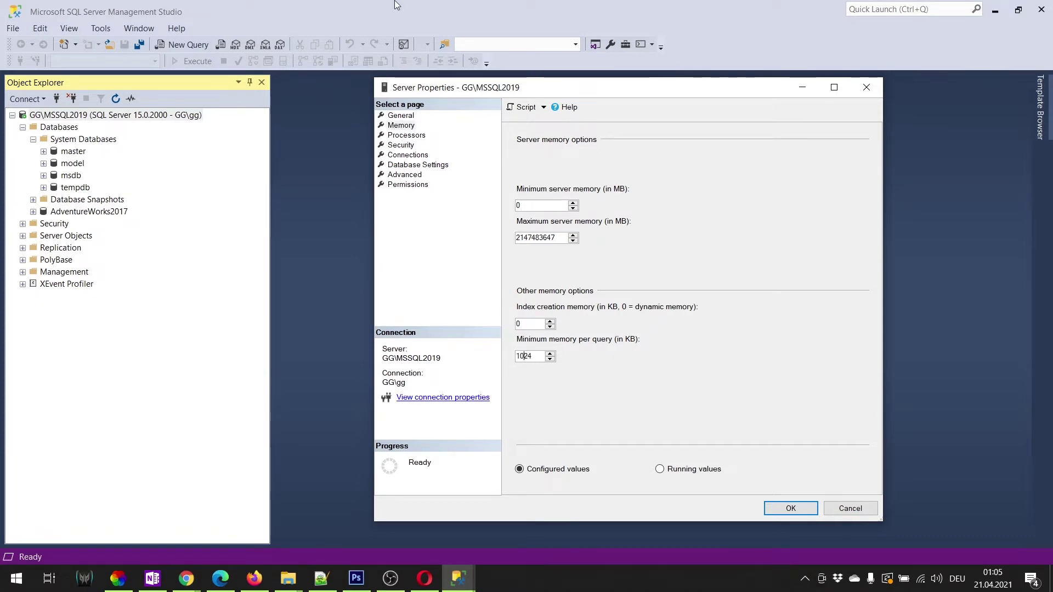
Step: Review the server's processor, security and connection settings in the server properties
{"action": "left_click", "coordinate": [410, 136]}
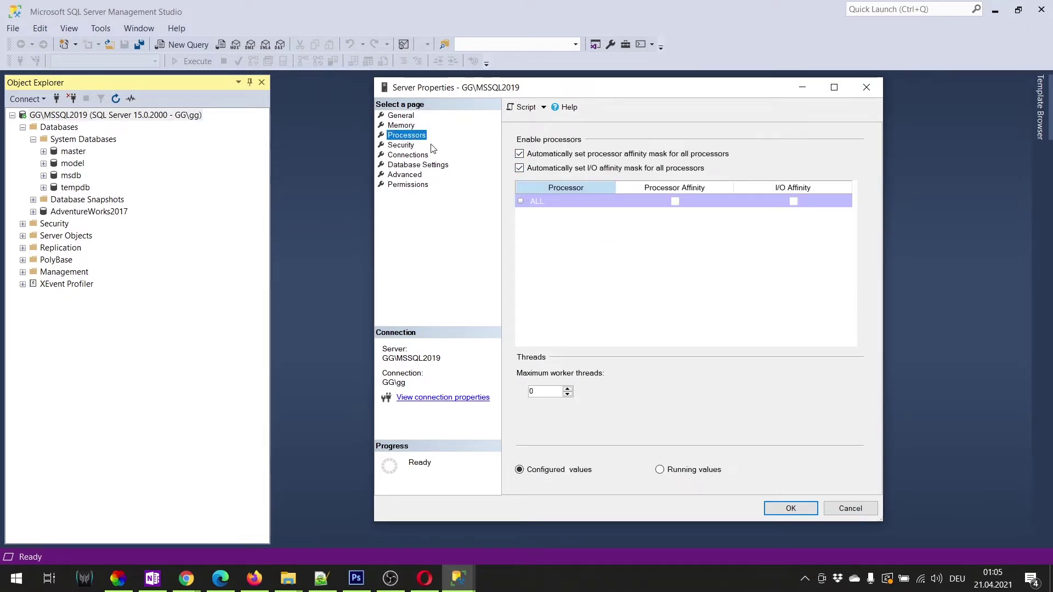
{"action": "left_click", "coordinate": [405, 116]}
{"action": "left_click", "coordinate": [401, 145]}
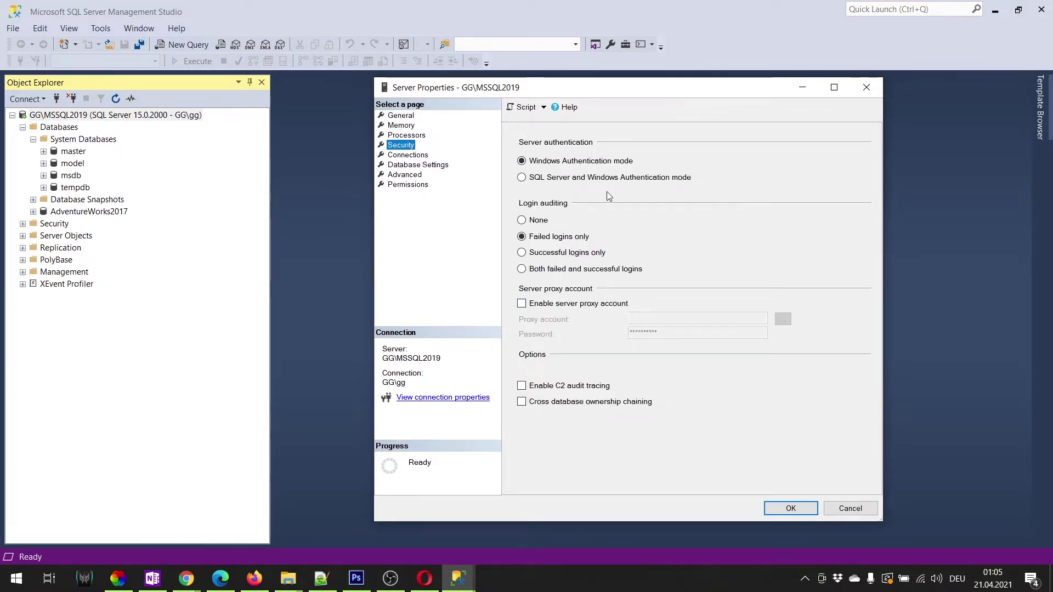
{"action": "left_click", "coordinate": [406, 155]}
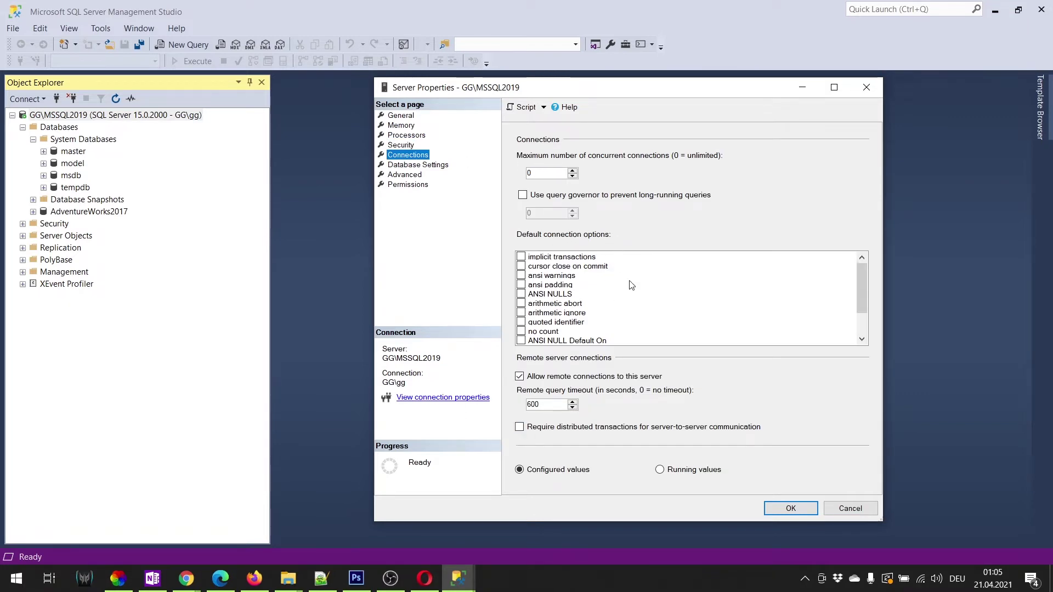
Step: Review the server's database settings, revisiting the connection and security options before returning to them
{"action": "left_click", "coordinate": [403, 165]}
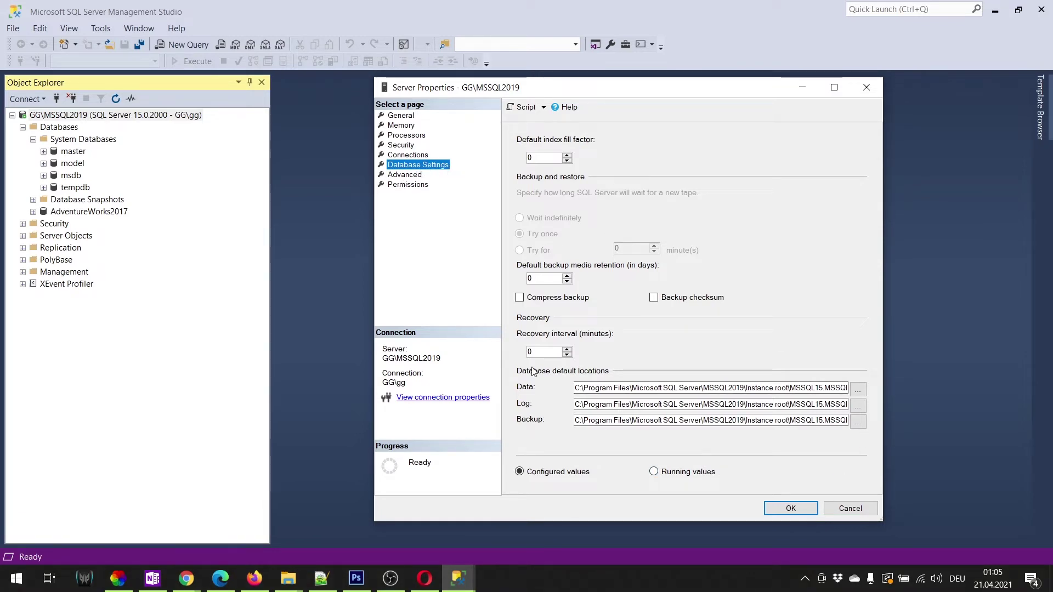
{"action": "left_click", "coordinate": [410, 155]}
{"action": "left_click", "coordinate": [408, 145]}
{"action": "left_click", "coordinate": [408, 156]}
{"action": "left_click", "coordinate": [410, 167]}
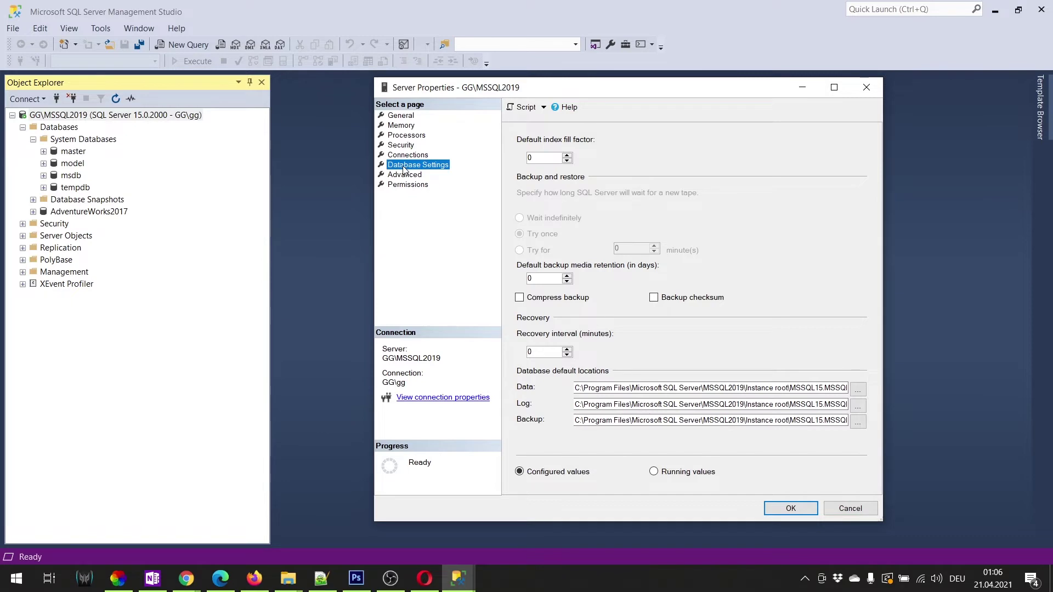
Step: Inspect the full path of the default data location in the server's database settings
{"action": "left_click_drag", "start_coordinate": [703, 387], "coordinate": [744, 393]}
{"action": "left_click", "coordinate": [716, 388]}
{"action": "left_click_drag", "start_coordinate": [704, 388], "coordinate": [853, 390]}
{"action": "left_click", "coordinate": [742, 388]}
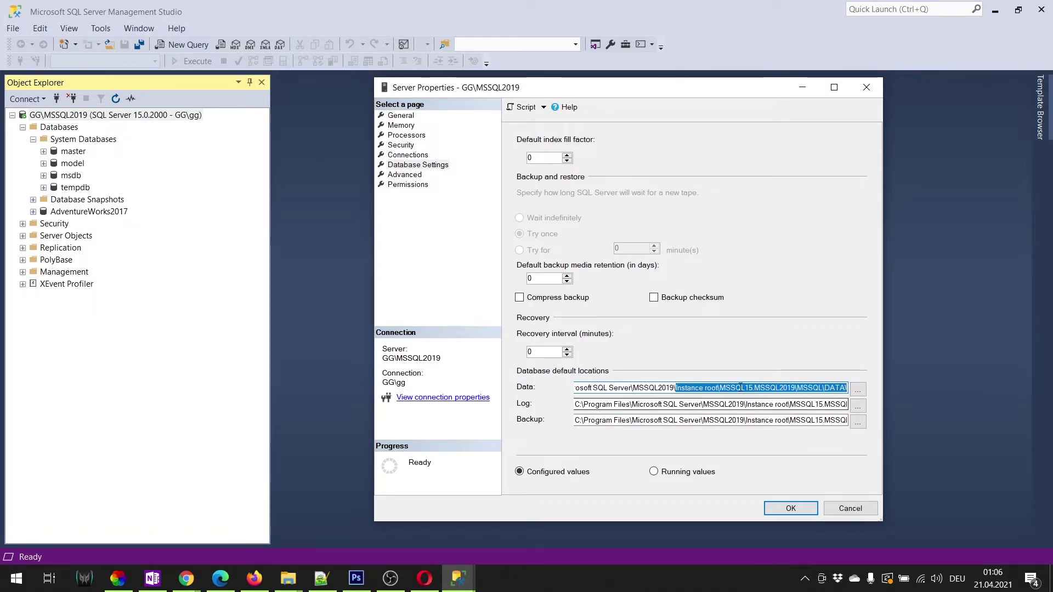
{"action": "left_click", "coordinate": [674, 387]}
{"action": "double_click", "coordinate": [674, 388]}
{"action": "left_click", "coordinate": [646, 386]}
Step: Browse the C: drive for a default data location, look at the MSSQL2919 folder, and cancel the folder selection
{"action": "left_click", "coordinate": [857, 389]}
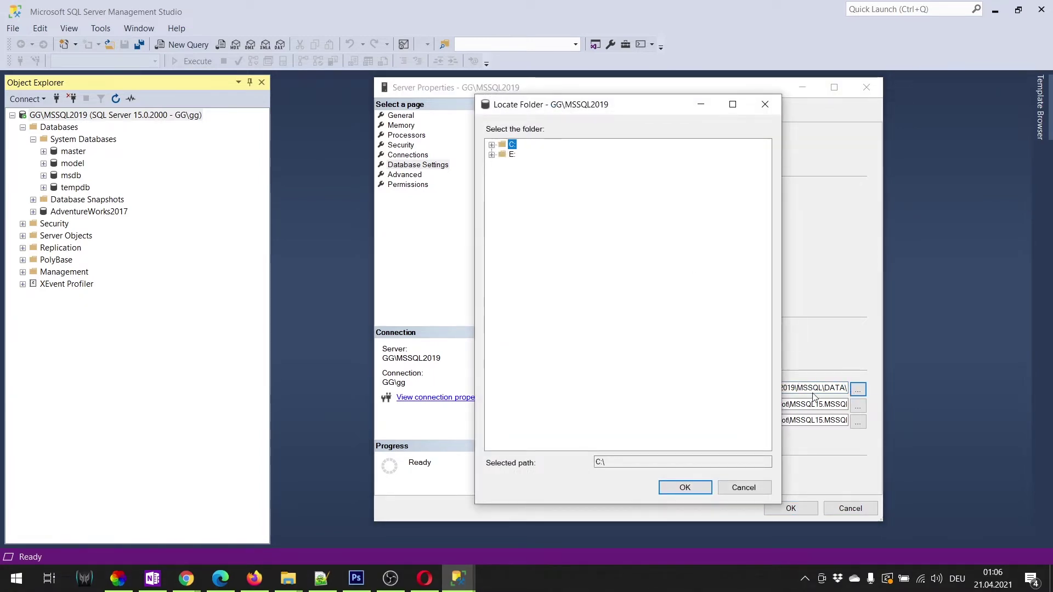
{"action": "left_click", "coordinate": [491, 145]}
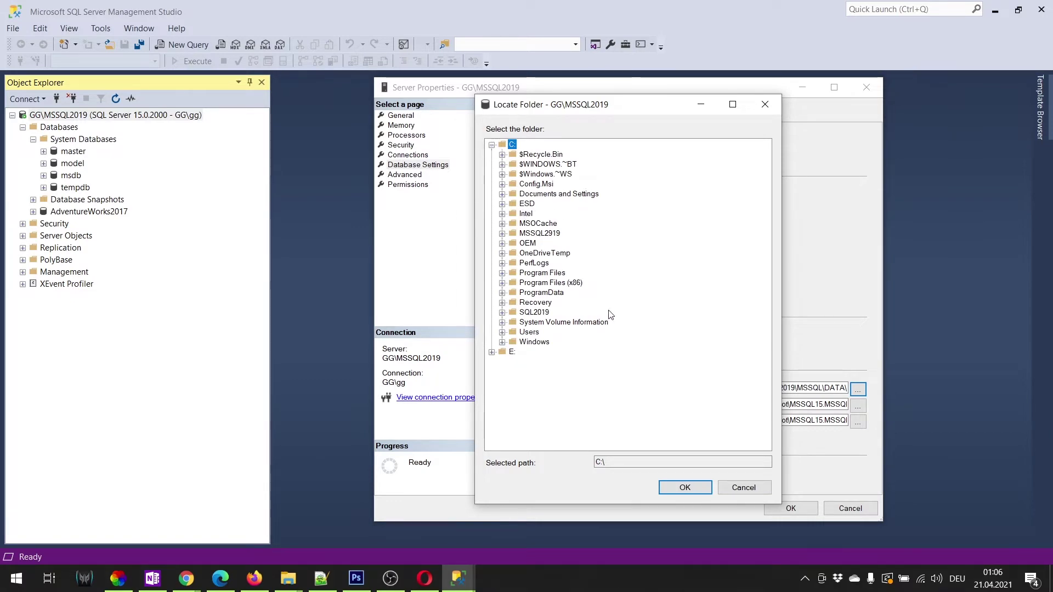
{"action": "left_click", "coordinate": [536, 234]}
{"action": "left_click", "coordinate": [502, 234]}
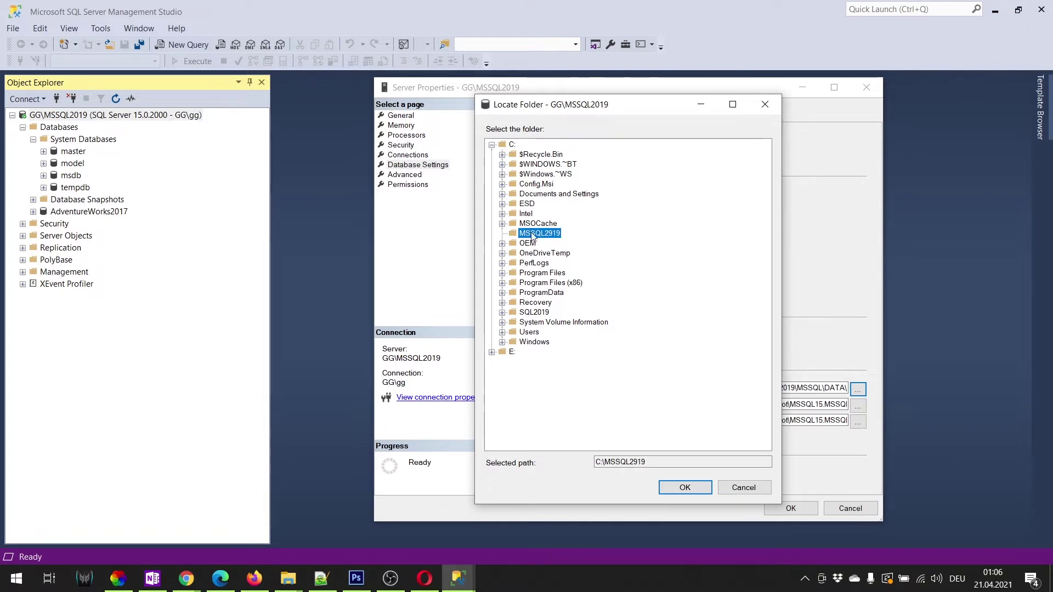
{"action": "left_click_drag", "start_coordinate": [647, 107], "coordinate": [478, 122]}
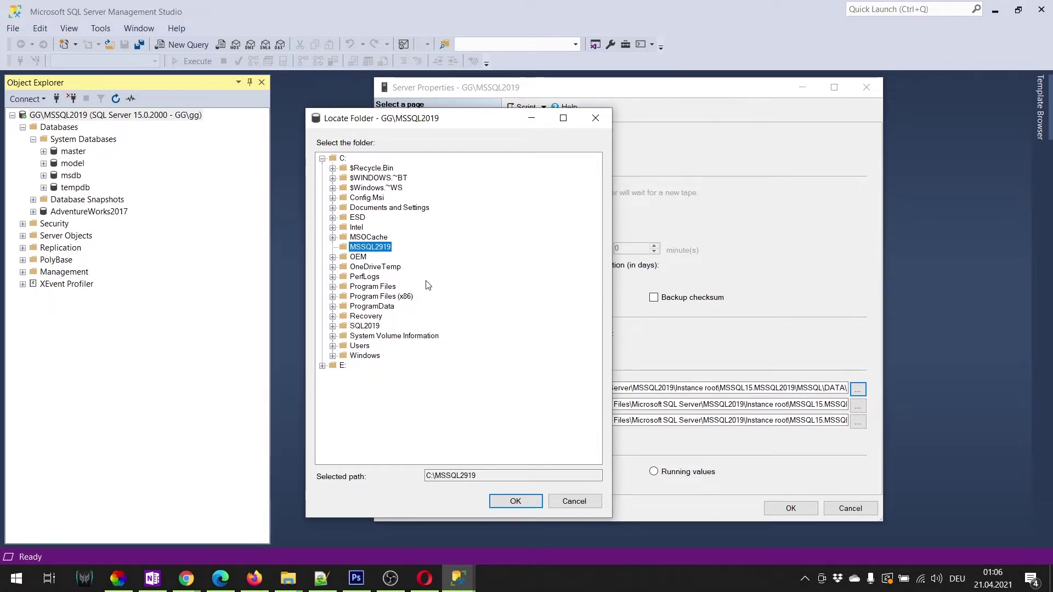
{"action": "left_click", "coordinate": [562, 500]}
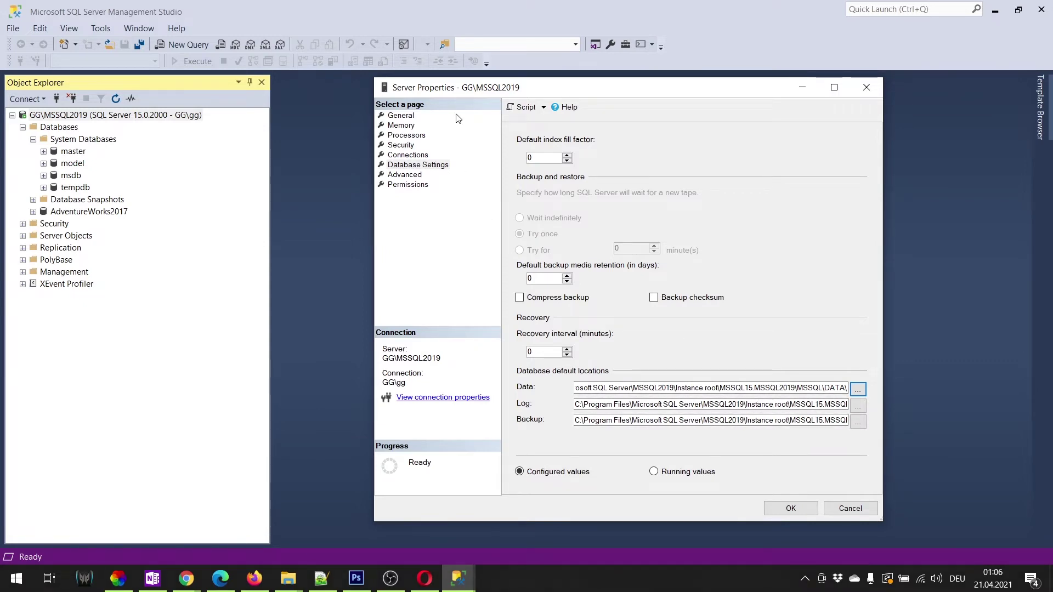
Step: Review the server's advanced settings and the logins and roles in its permissions, and close the server properties
{"action": "left_click", "coordinate": [404, 175]}
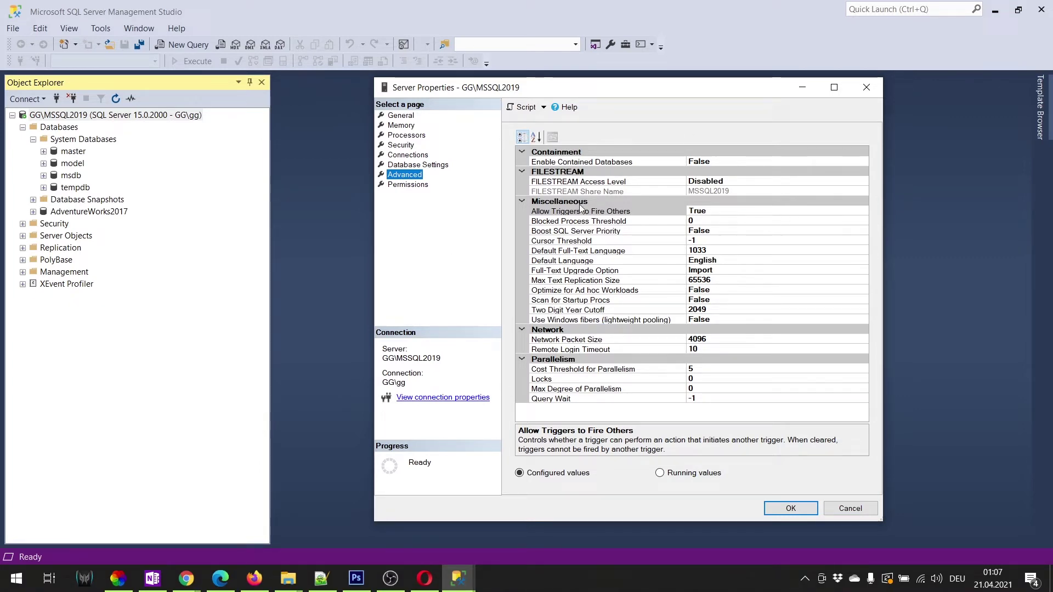
{"action": "left_click", "coordinate": [407, 186]}
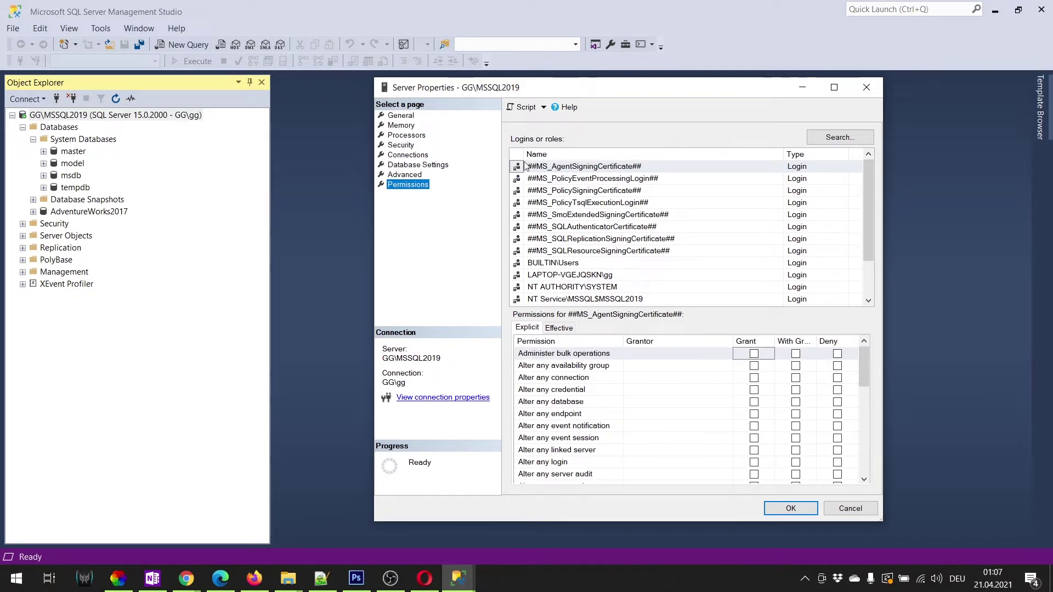
{"action": "scroll", "coordinate": [746, 275], "scroll_direction": "down", "scroll_amount": 2}
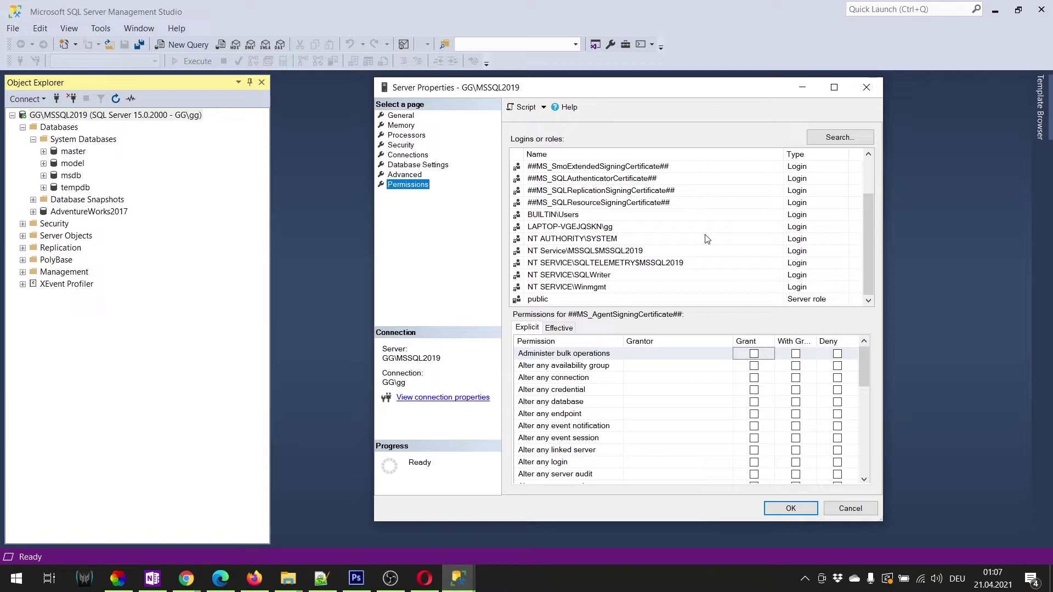
{"action": "scroll", "coordinate": [708, 239], "scroll_direction": "up", "scroll_amount": 2}
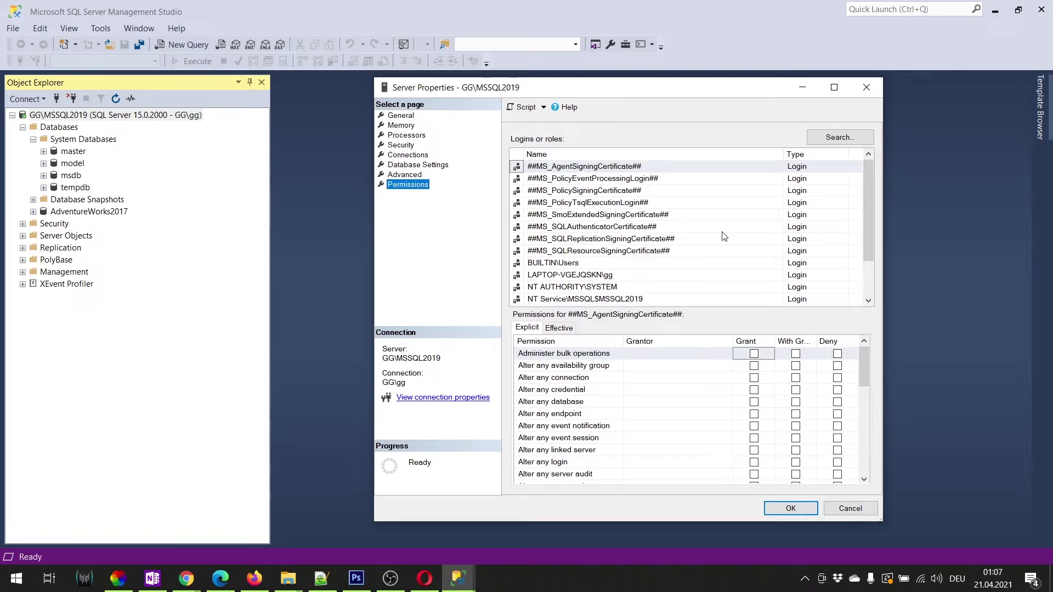
{"action": "scroll", "coordinate": [604, 286], "scroll_direction": "down", "scroll_amount": 2}
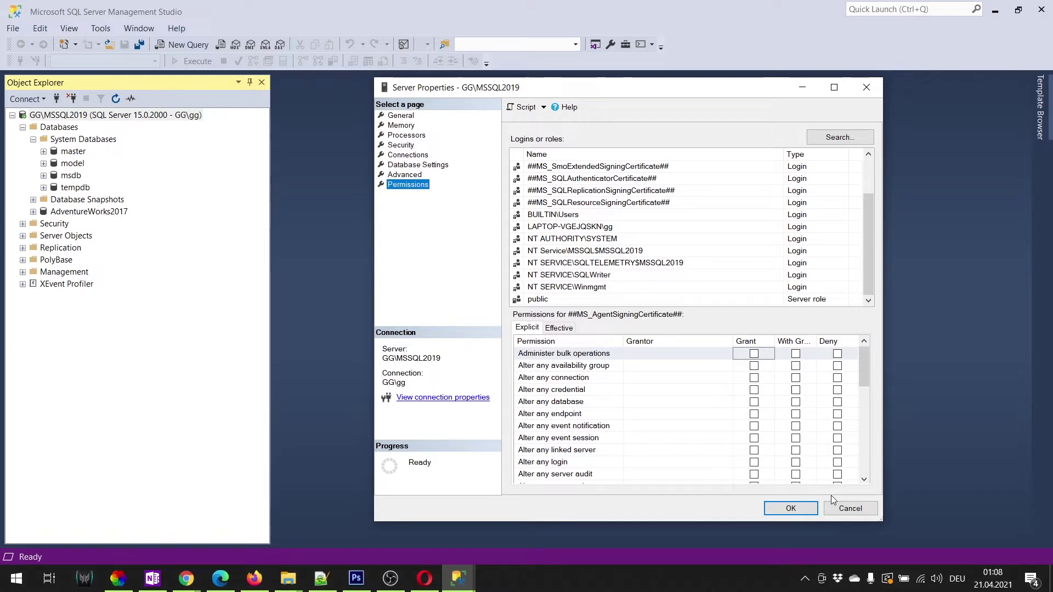
{"action": "left_click", "coordinate": [867, 88]}
Step: Open the properties of the AdventureWorks2017 database and review its general information
{"action": "left_click", "coordinate": [79, 212]}
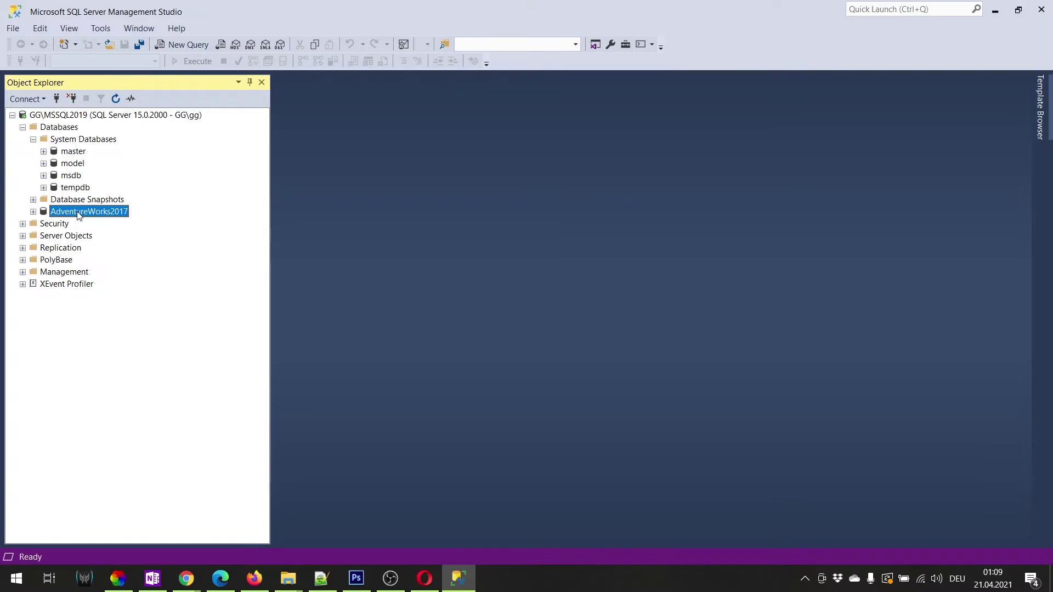
{"action": "right_click", "coordinate": [80, 216]}
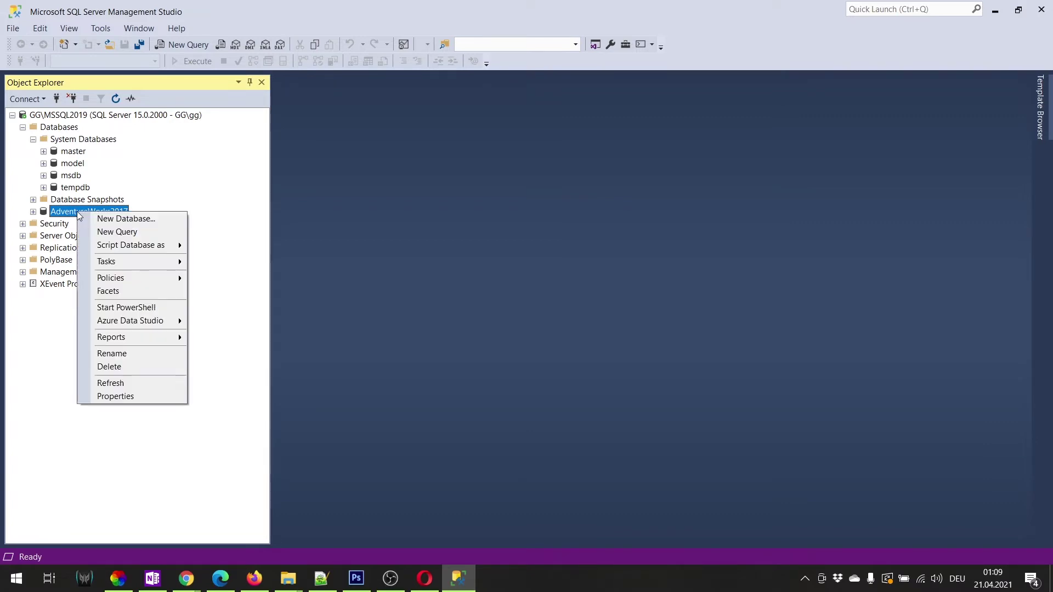
{"action": "left_click", "coordinate": [116, 396]}
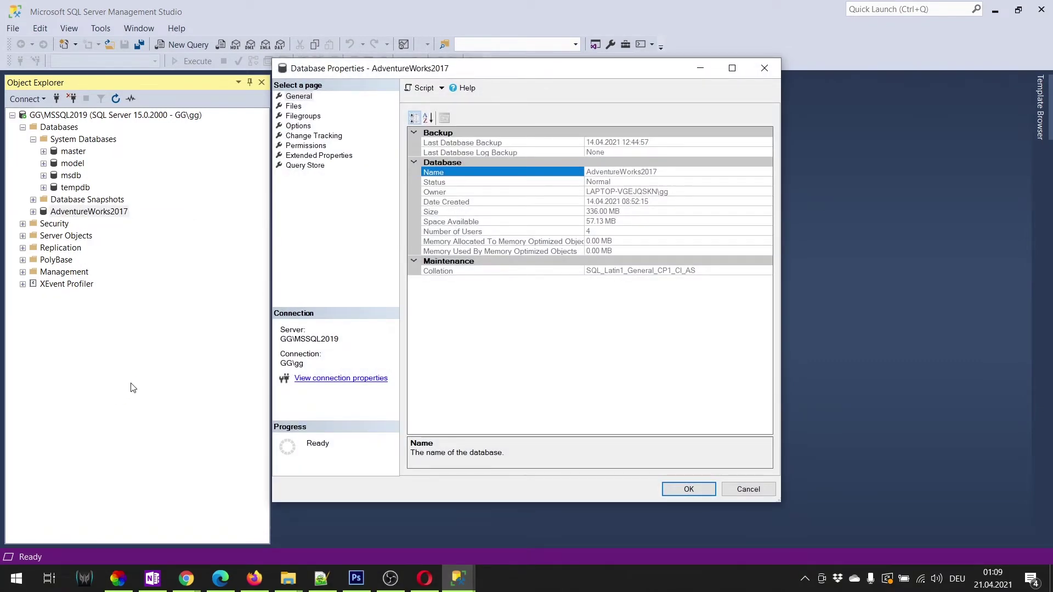
{"action": "left_click", "coordinate": [305, 99]}
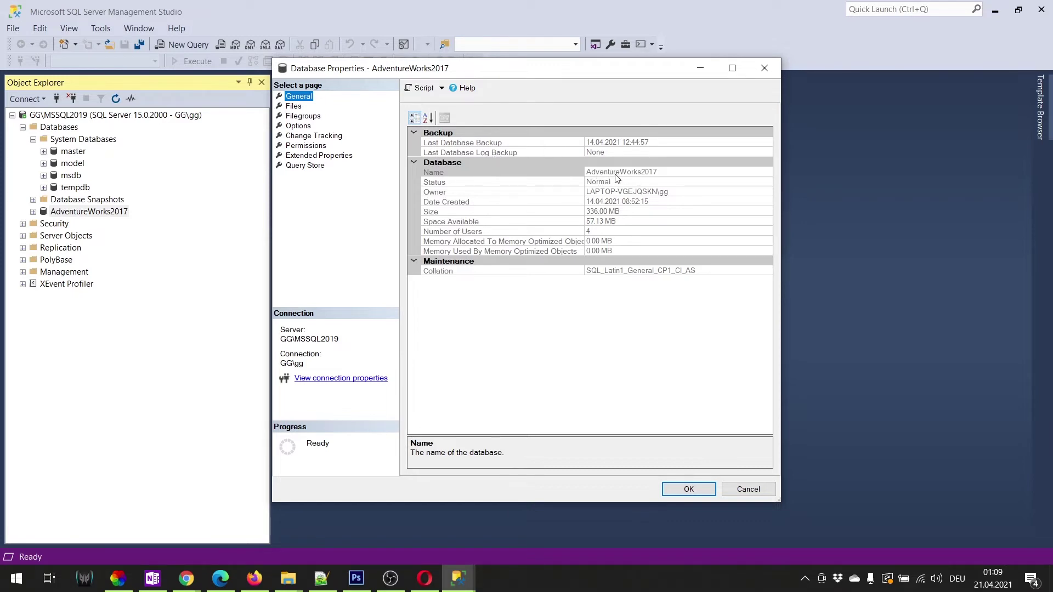
{"action": "left_click", "coordinate": [634, 173]}
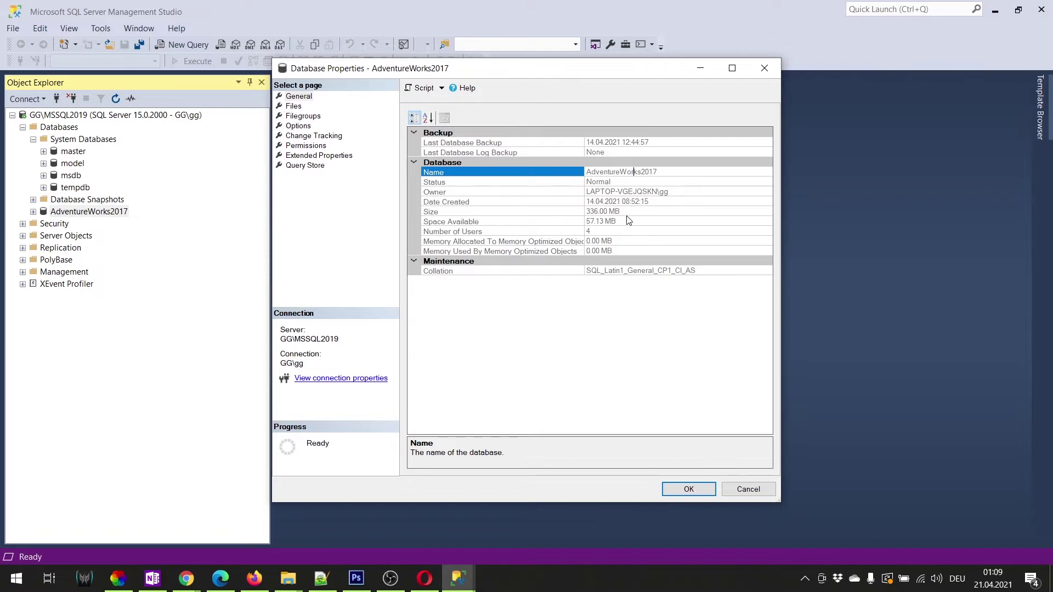
Step: View the AdventureWorks2017 database files, widening the dialog and the logical name column to read both files' names
{"action": "left_click", "coordinate": [294, 106]}
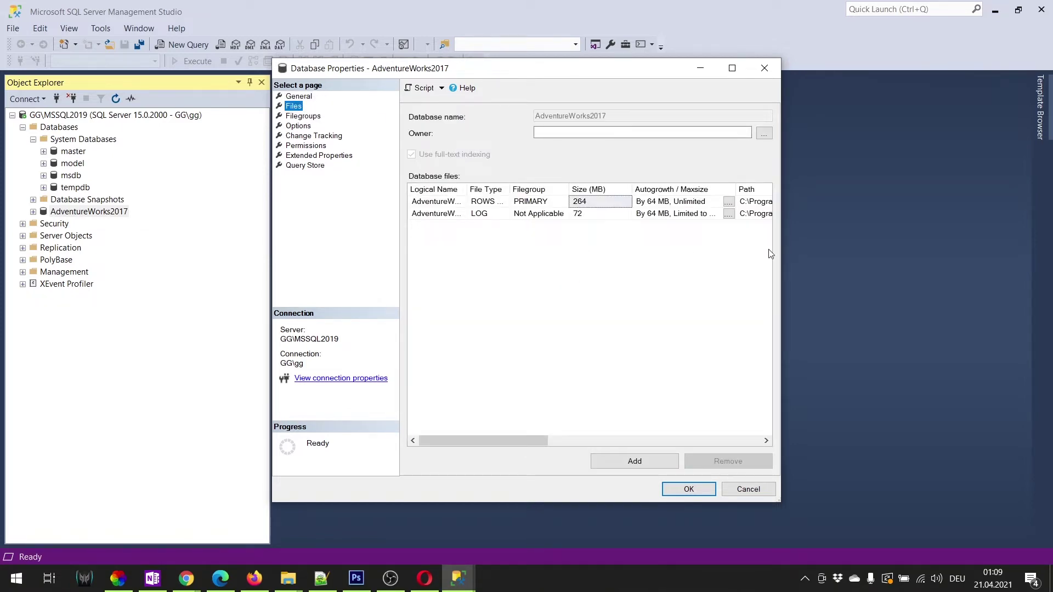
{"action": "left_click_drag", "start_coordinate": [781, 252], "coordinate": [979, 252]}
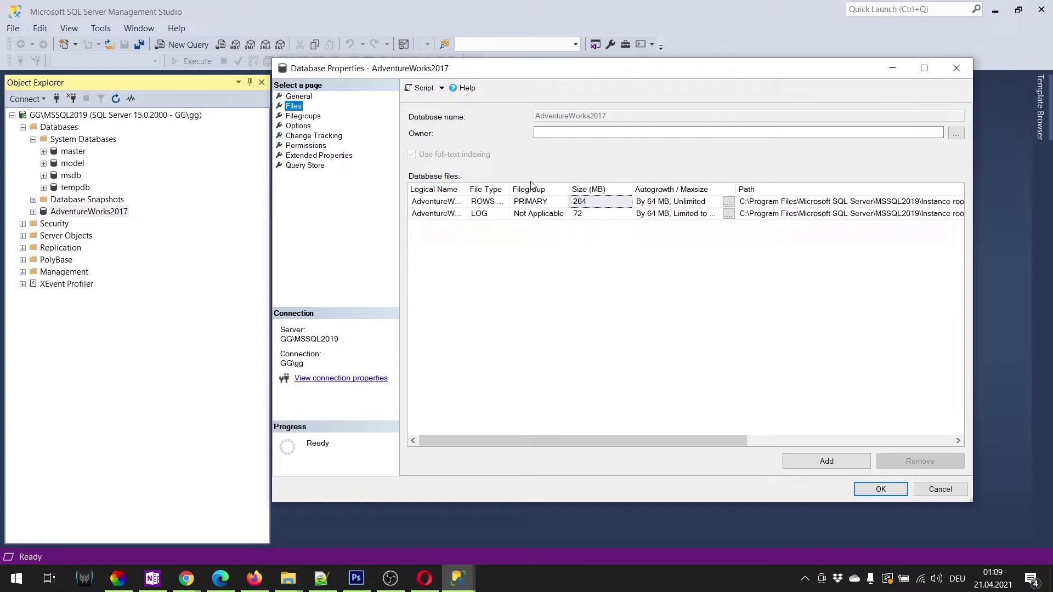
{"action": "left_click_drag", "start_coordinate": [466, 193], "coordinate": [531, 193]}
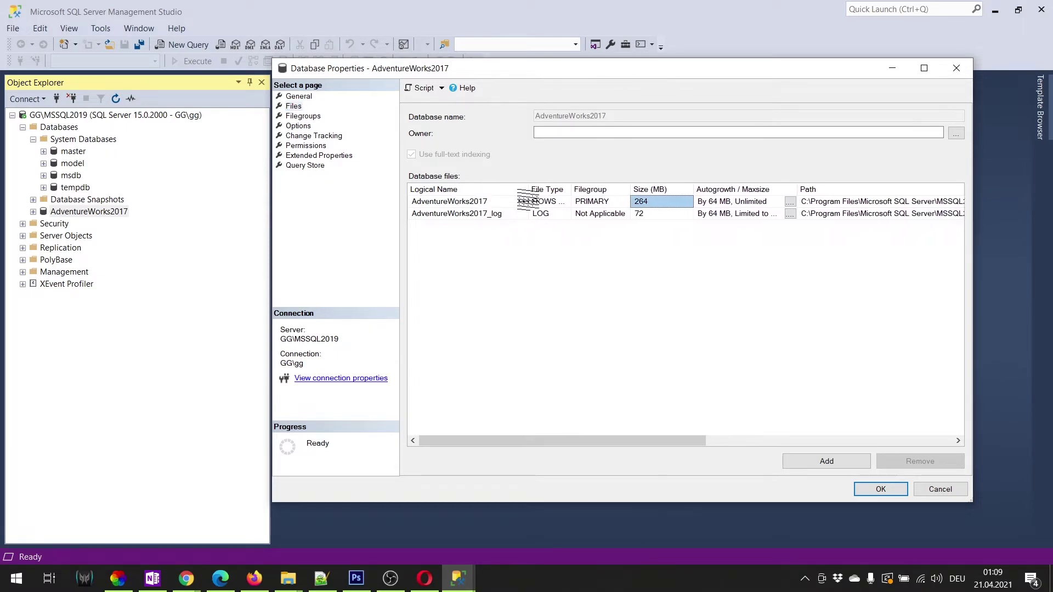
{"action": "left_click", "coordinate": [488, 206]}
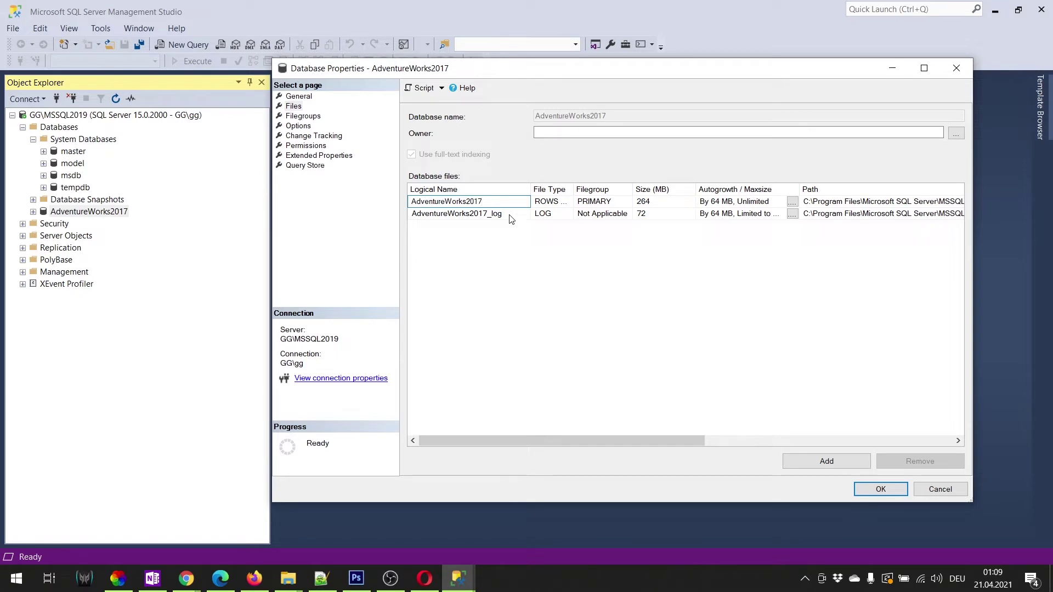
{"action": "left_click", "coordinate": [512, 215]}
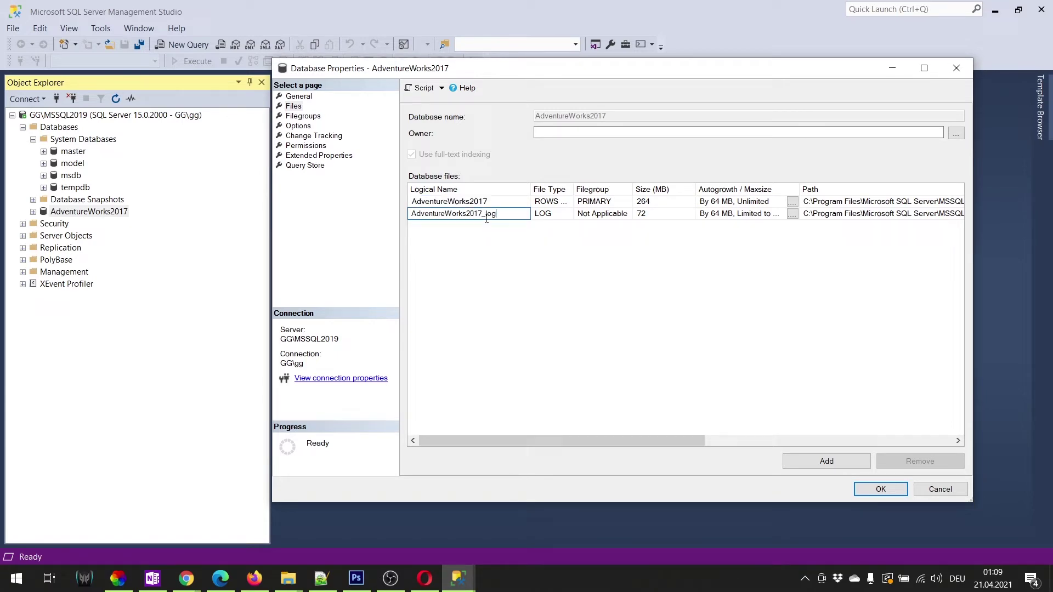
Step: Examine the file type, filegroup and size of the database files, adjusting the column widths to read them
{"action": "left_click_drag", "start_coordinate": [530, 189], "coordinate": [603, 189]}
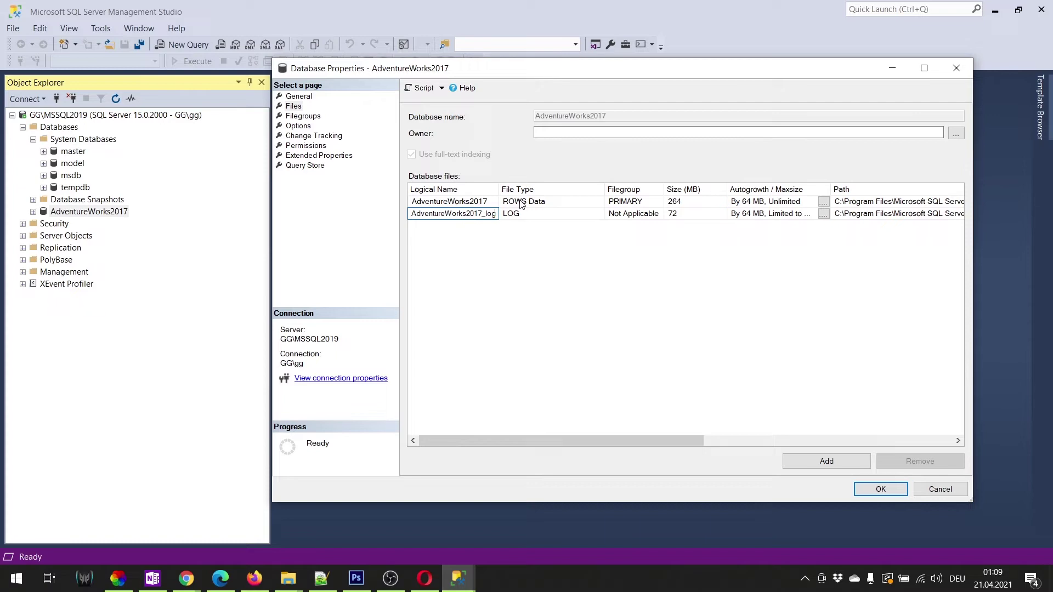
{"action": "left_click", "coordinate": [547, 205]}
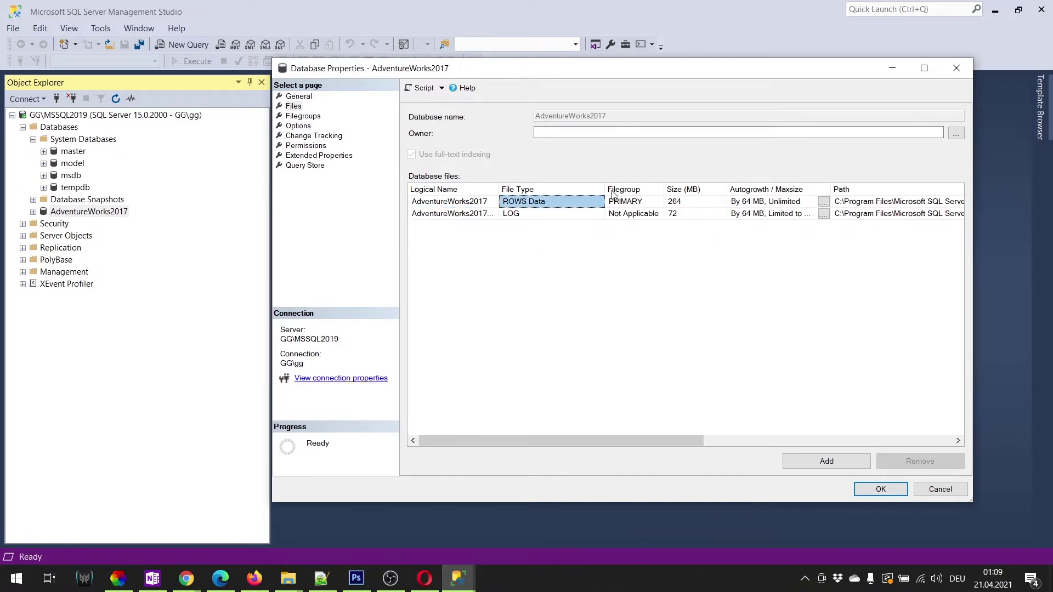
{"action": "left_click_drag", "start_coordinate": [606, 190], "coordinate": [553, 202]}
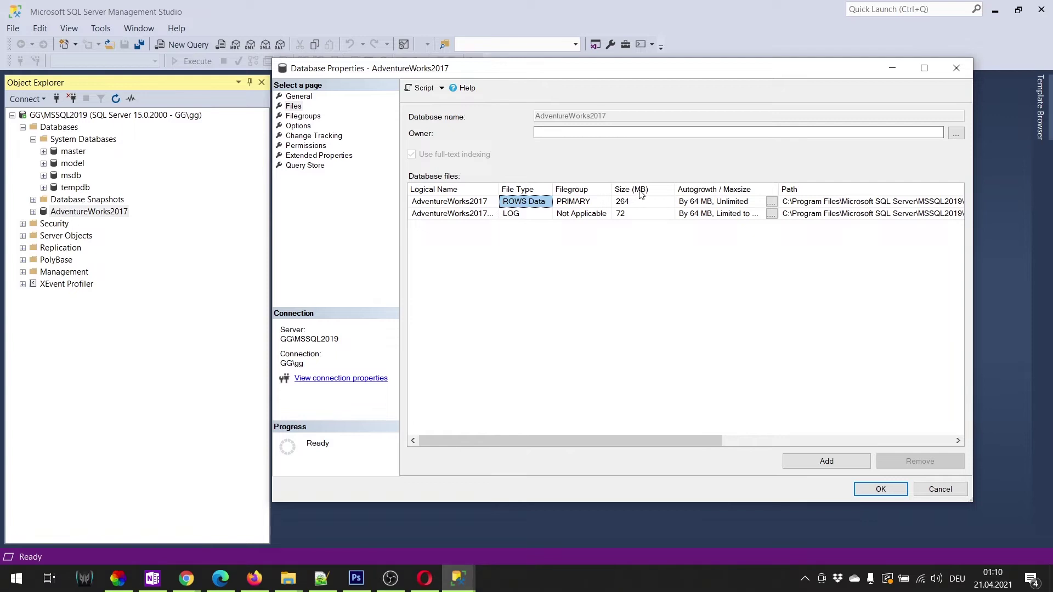
{"action": "left_click_drag", "start_coordinate": [675, 189], "coordinate": [655, 194]}
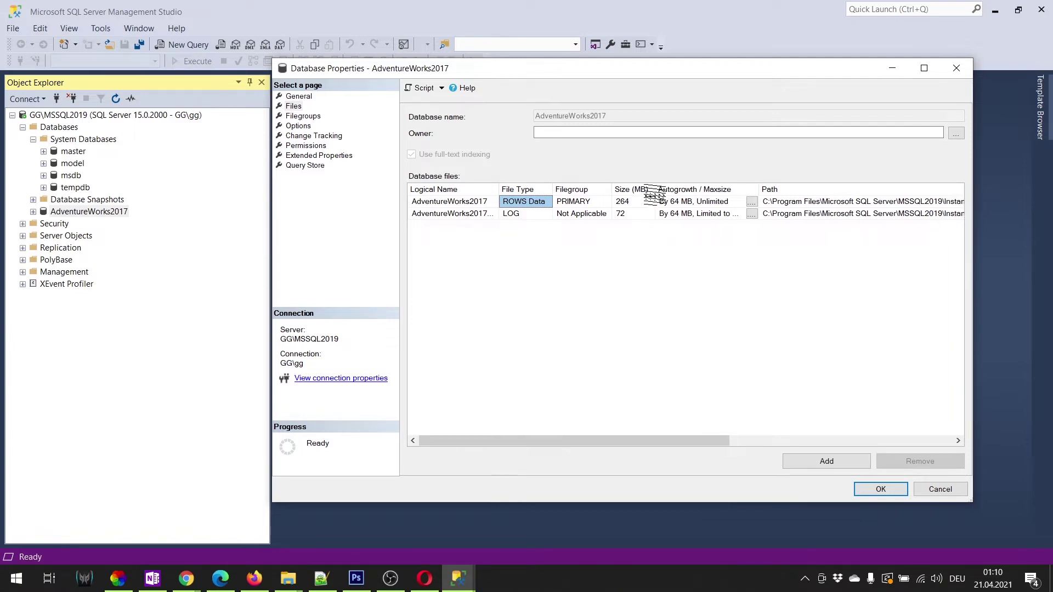
{"action": "left_click", "coordinate": [638, 203]}
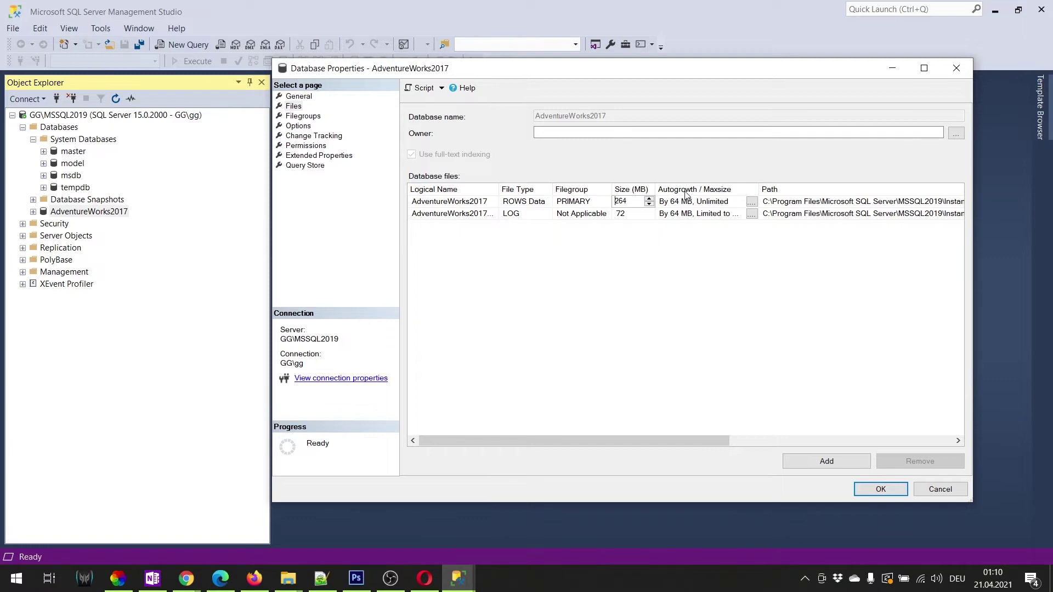
Step: Compare the percent and megabyte growth options in the data file's autogrowth settings, and close them without applying changes
{"action": "left_click", "coordinate": [751, 202]}
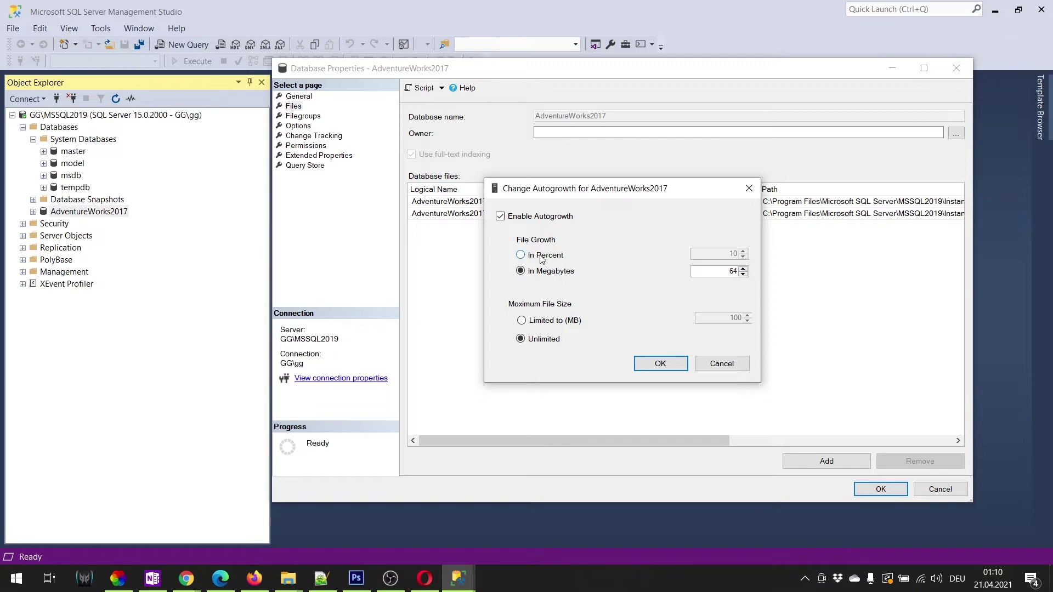
{"action": "left_click", "coordinate": [521, 255]}
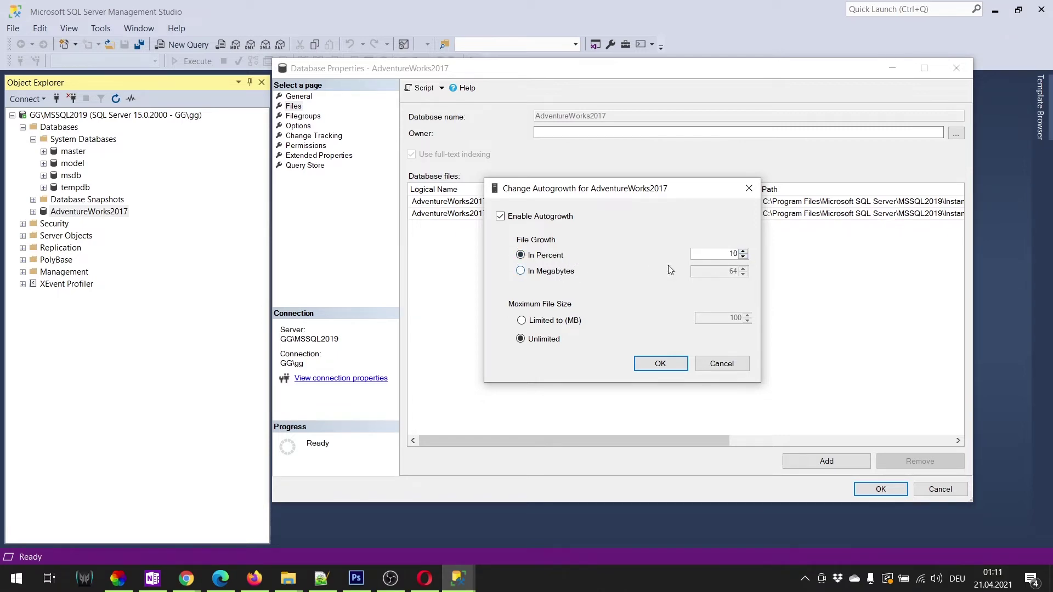
{"action": "left_click", "coordinate": [521, 272]}
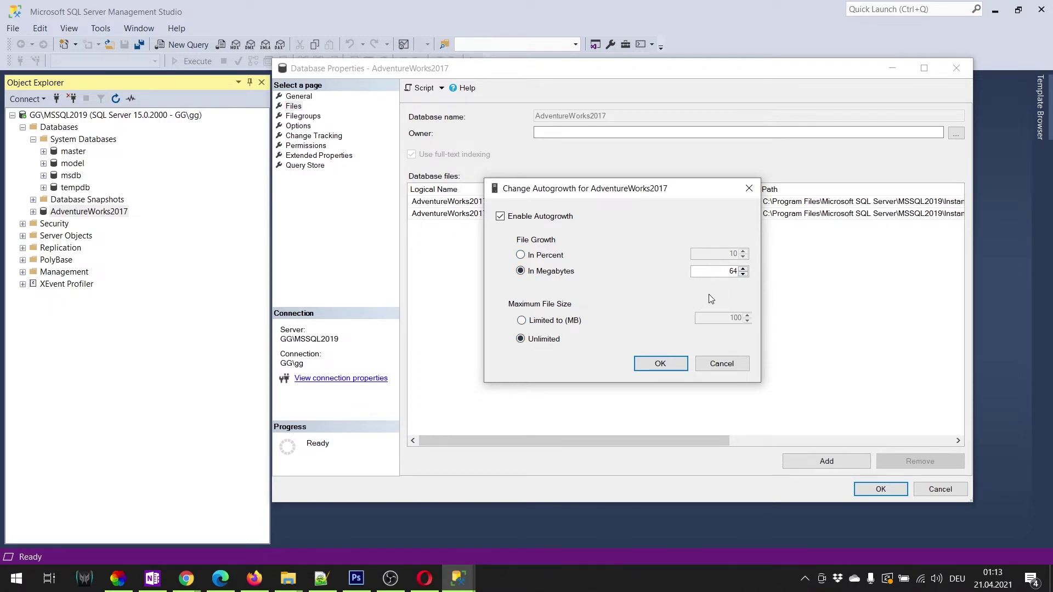
{"action": "left_click", "coordinate": [749, 189]}
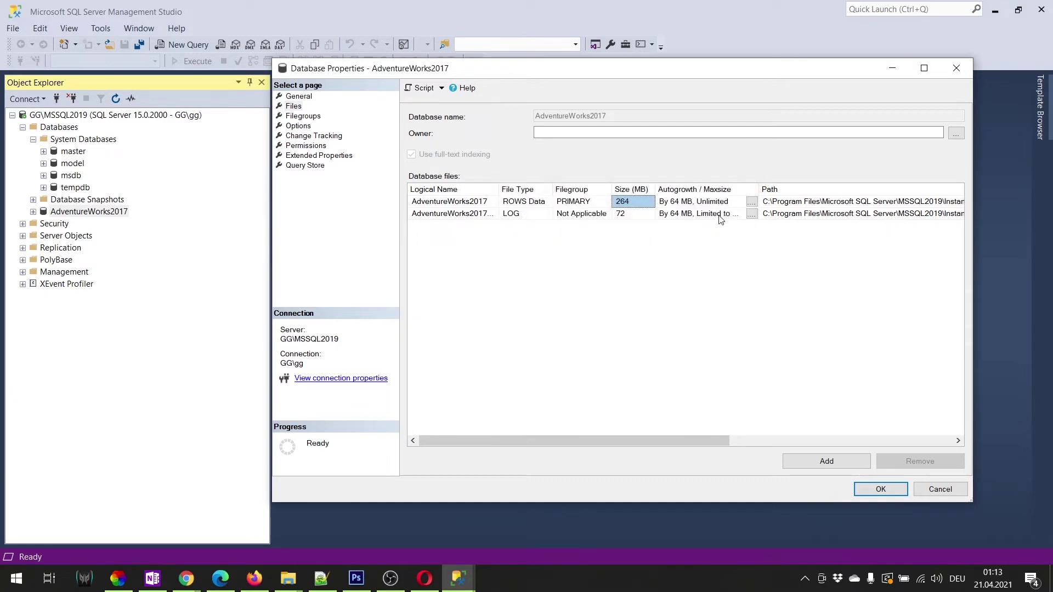
Step: Check the storage paths and physical file names of the AdventureWorks2017 data and log files
{"action": "left_click_drag", "start_coordinate": [698, 440], "coordinate": [851, 434]}
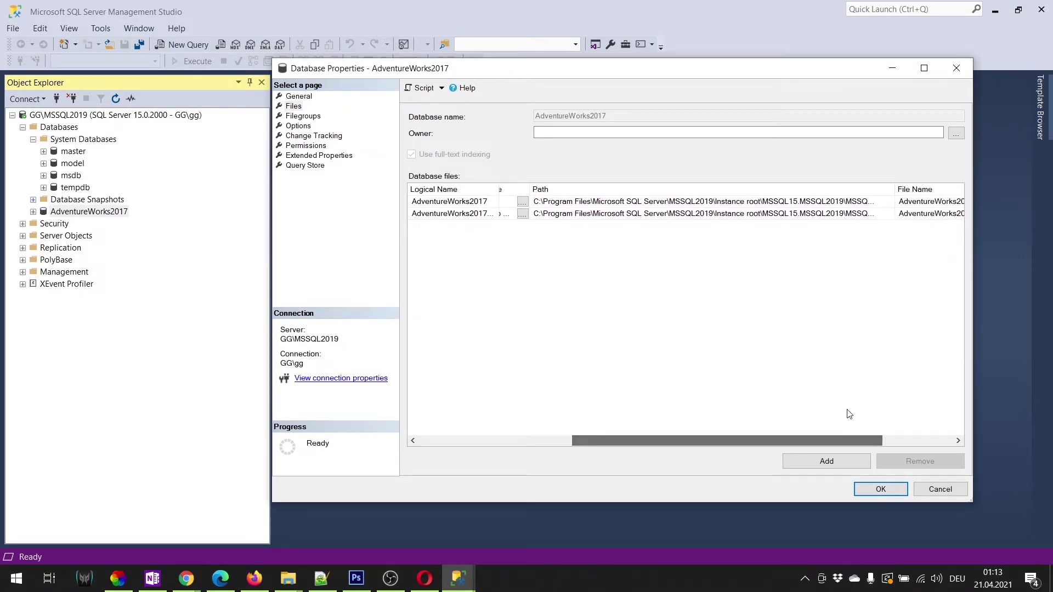
{"action": "left_click", "coordinate": [663, 201]}
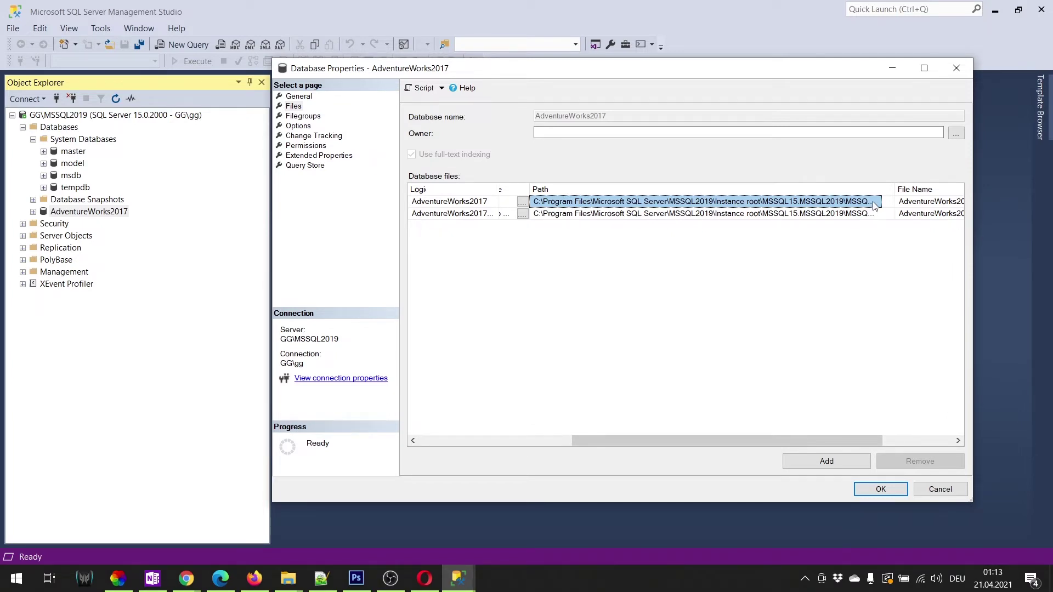
{"action": "left_click_drag", "start_coordinate": [842, 437], "coordinate": [938, 450]}
{"action": "left_click", "coordinate": [698, 214]}
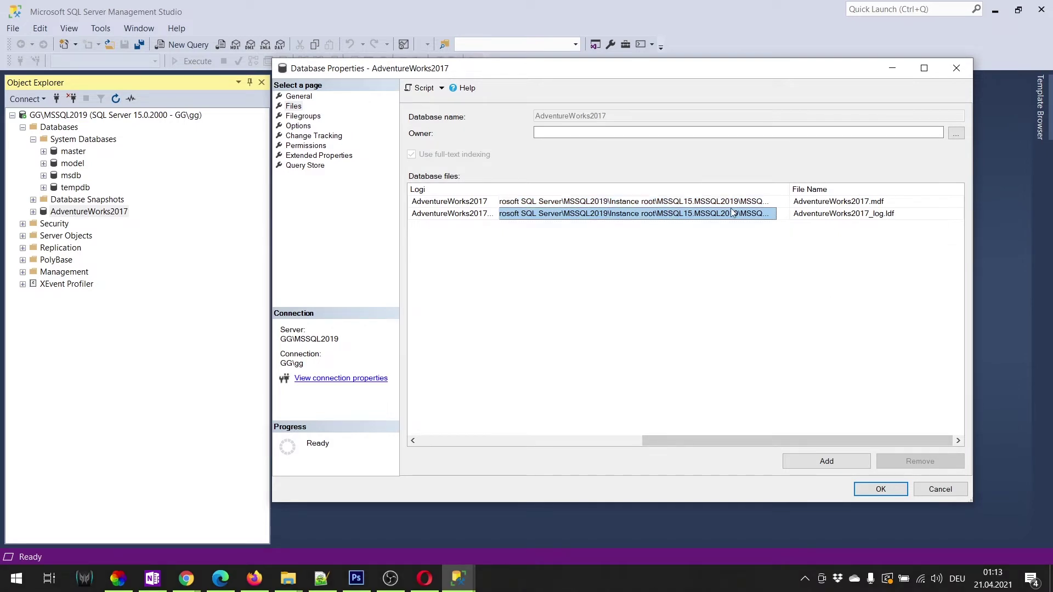
{"action": "left_click", "coordinate": [775, 202]}
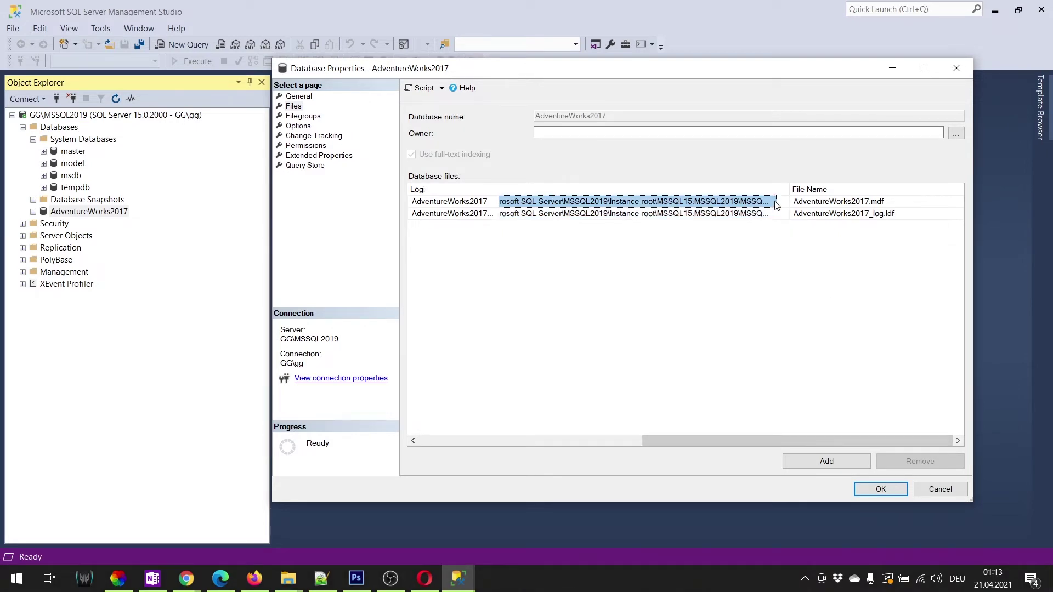
{"action": "left_click", "coordinate": [863, 218]}
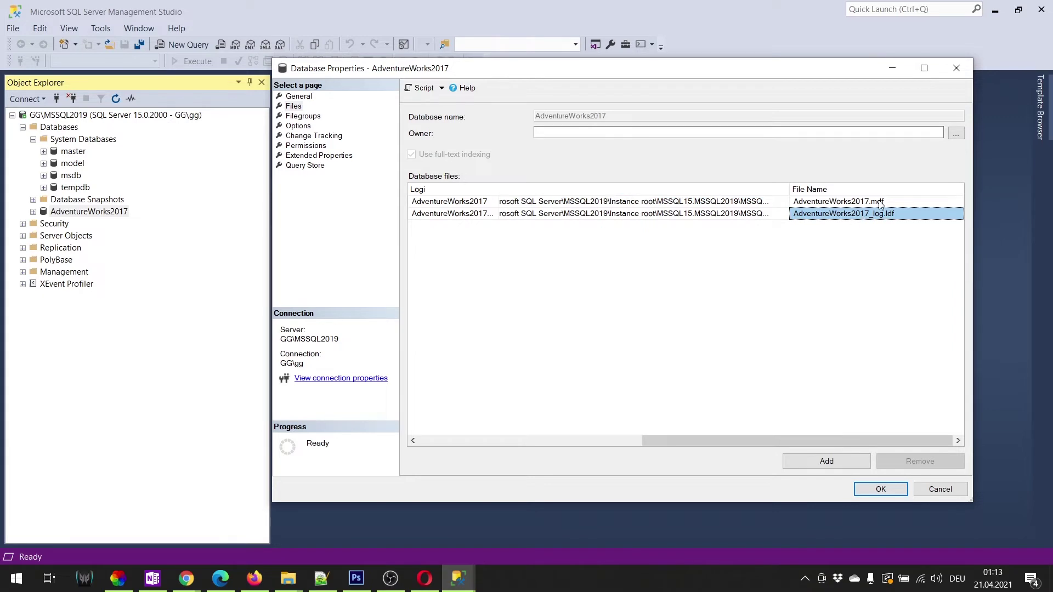
Step: Compare the physical file names of the AdventureWorks2017 data file and log file, including their extensions
{"action": "key", "text": "Up"}
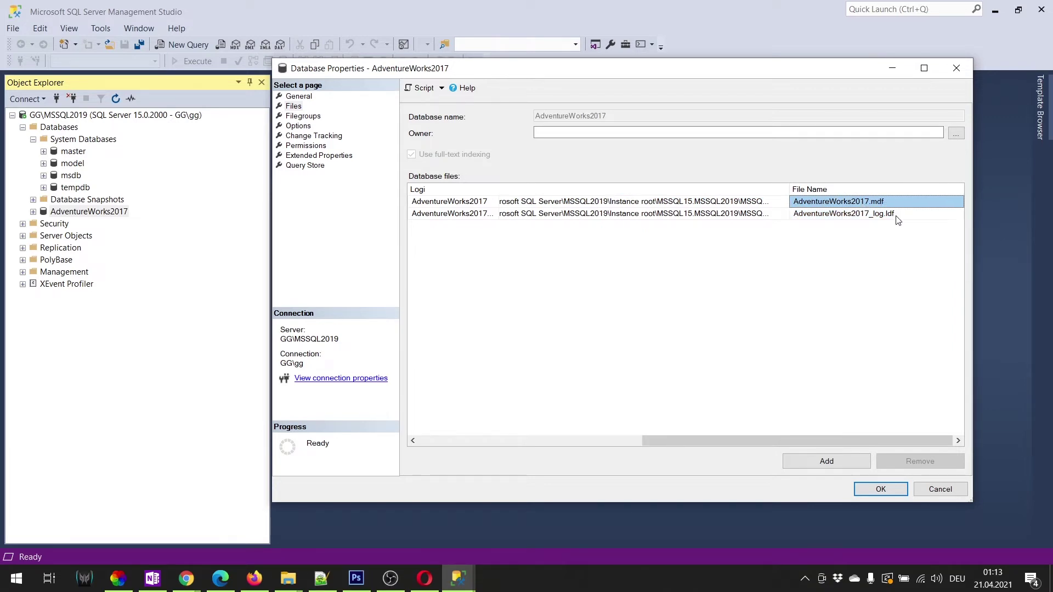
{"action": "left_click", "coordinate": [894, 219]}
{"action": "left_click", "coordinate": [879, 203]}
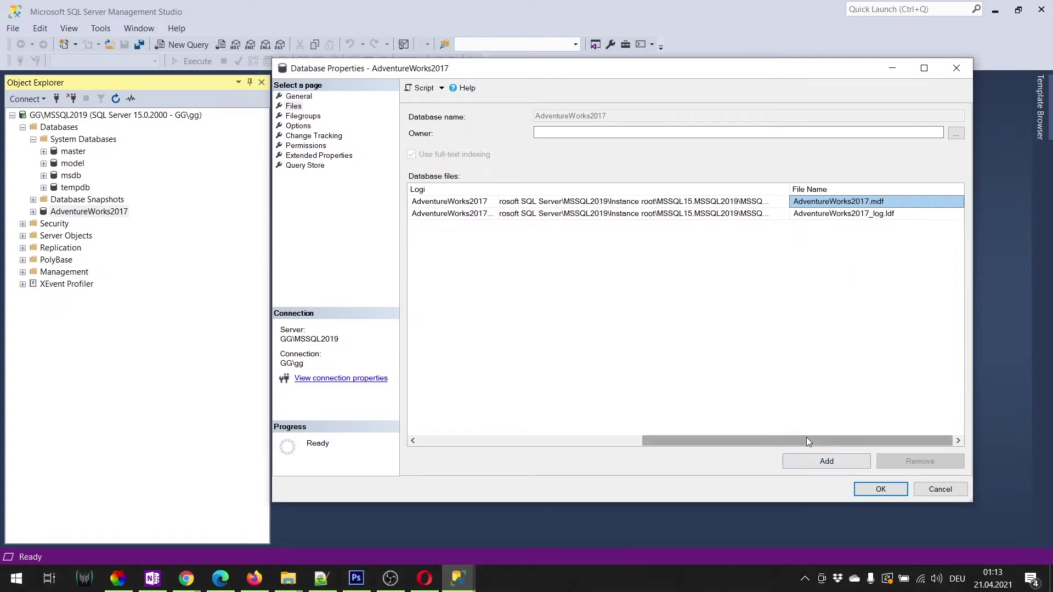
{"action": "left_click_drag", "start_coordinate": [805, 441], "coordinate": [582, 450]}
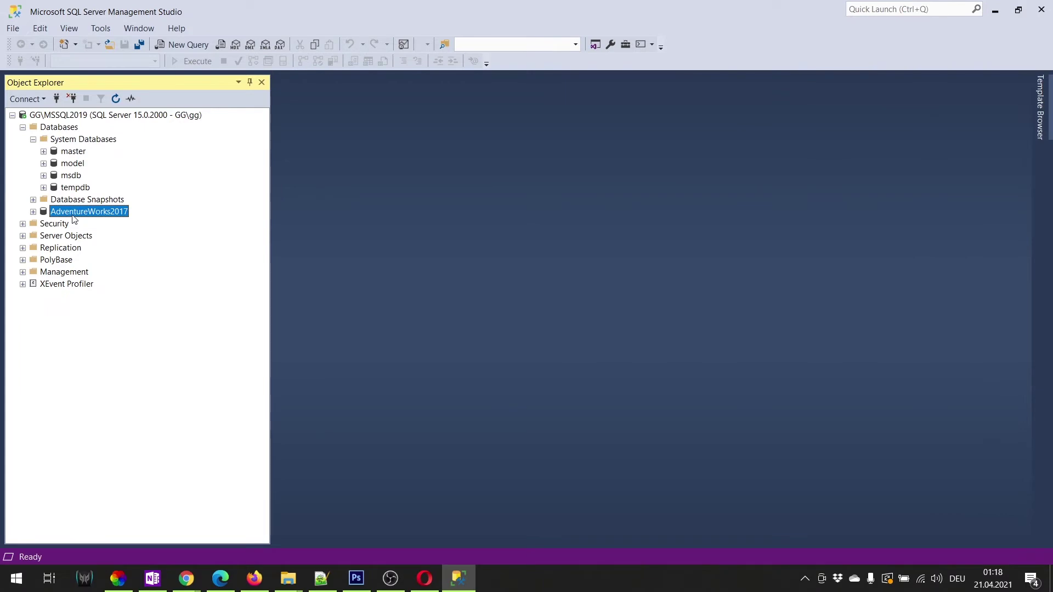
Step: Start a new database on the local instance and name it DB_Teste
{"action": "right_click", "coordinate": [61, 128]}
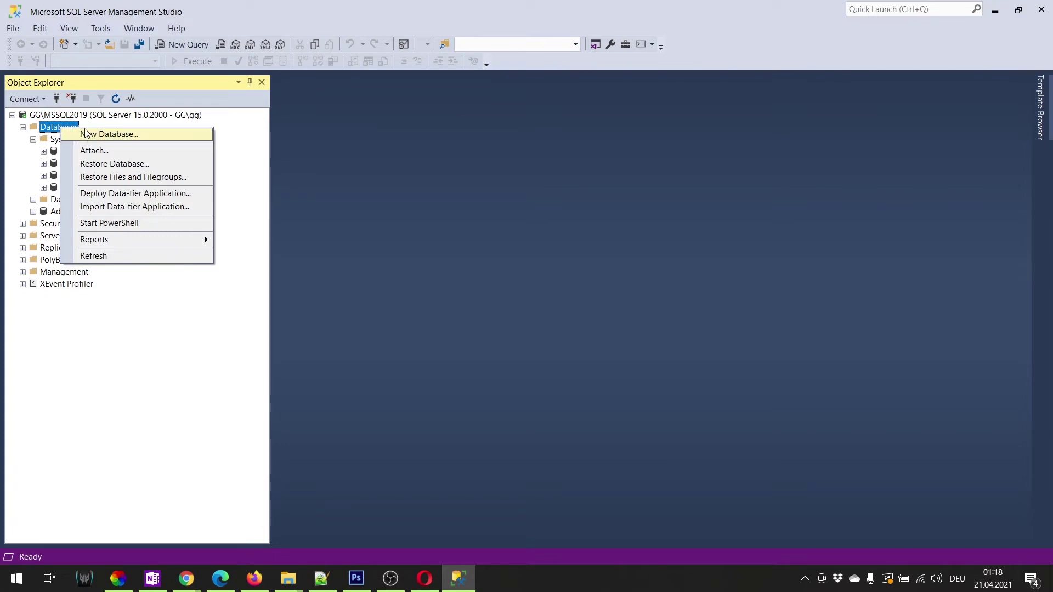
{"action": "left_click", "coordinate": [86, 134]}
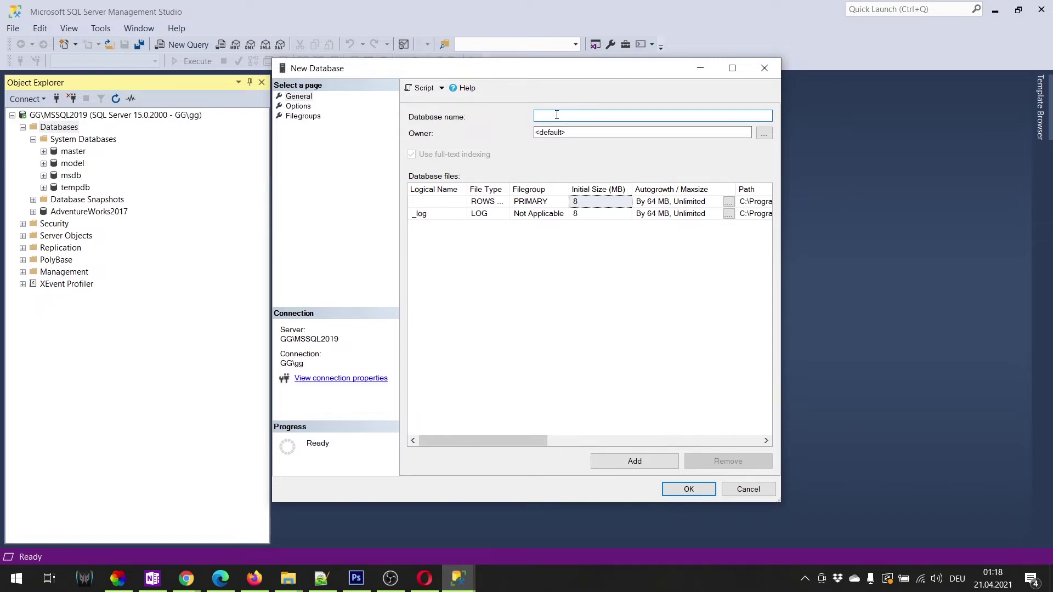
{"action": "type", "text": "B"}
{"action": "key", "text": "BackSpace"}
{"action": "type", "text": "DB_Teste"}
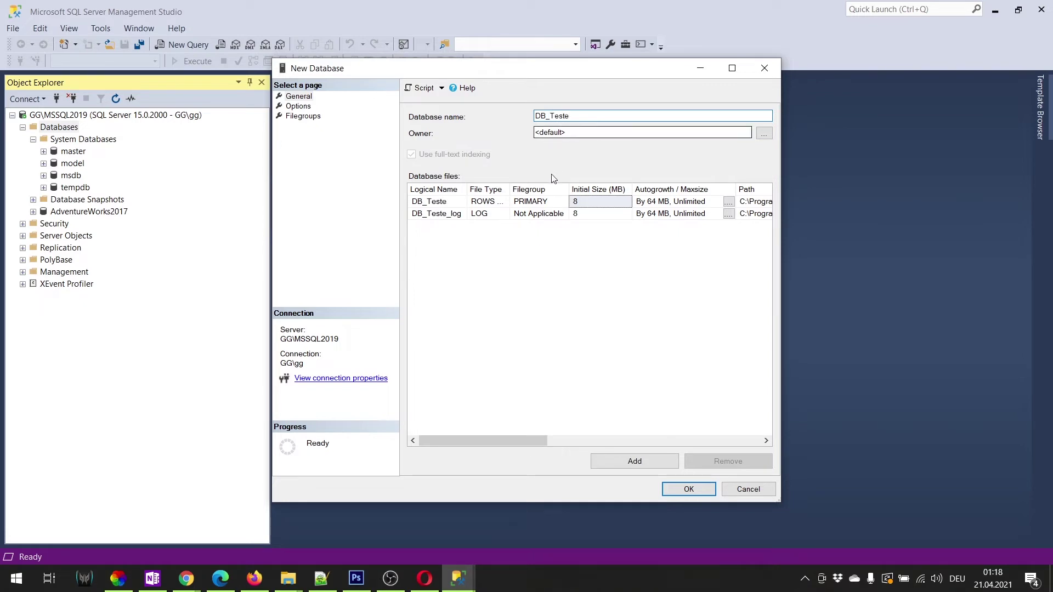
Step: Review the file type, filegroup, initial size and autogrowth of the DB_Teste files, adjusting the column widths to read them
{"action": "left_click_drag", "start_coordinate": [467, 190], "coordinate": [484, 190]}
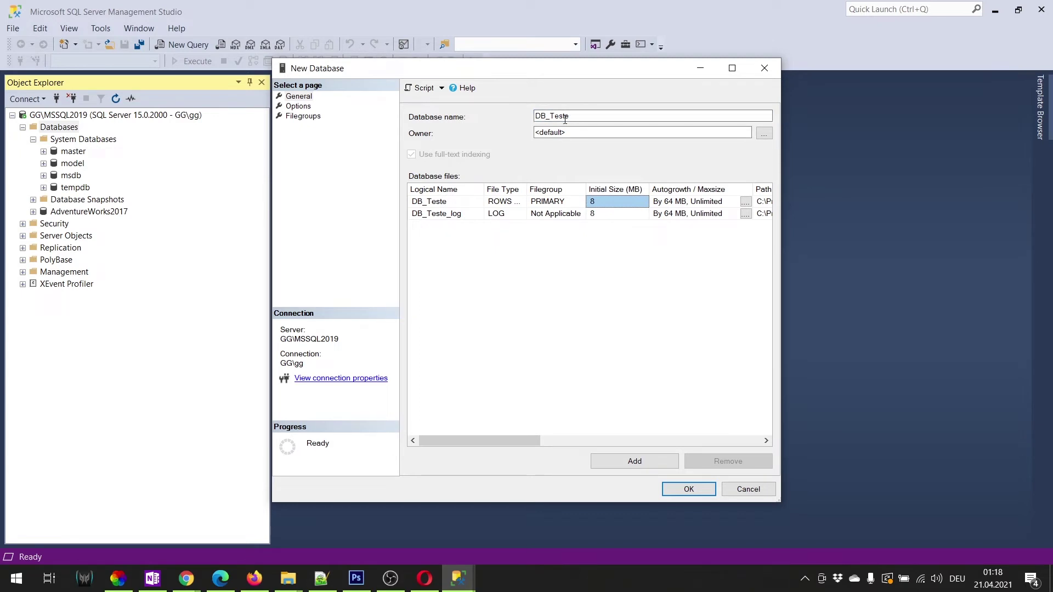
{"action": "left_click_drag", "start_coordinate": [483, 191], "coordinate": [540, 190]}
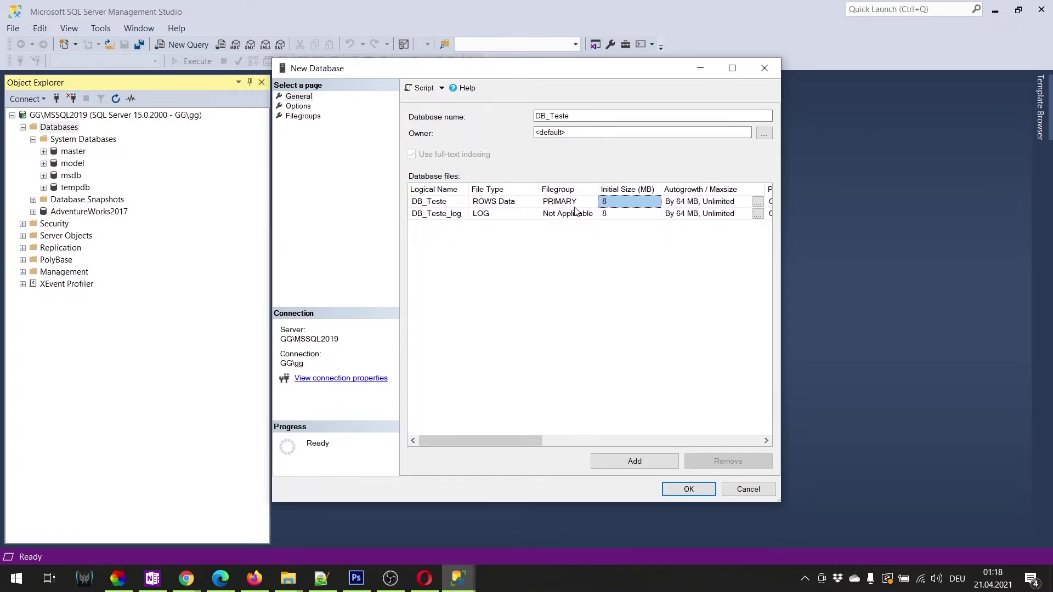
{"action": "left_click_drag", "start_coordinate": [536, 196], "coordinate": [521, 195]}
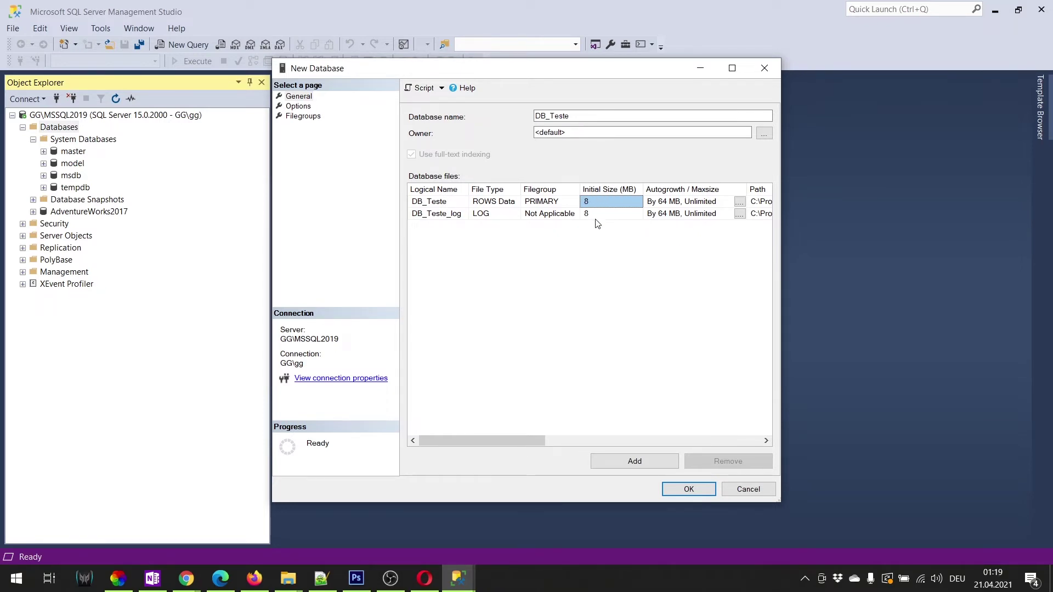
{"action": "left_click", "coordinate": [606, 204]}
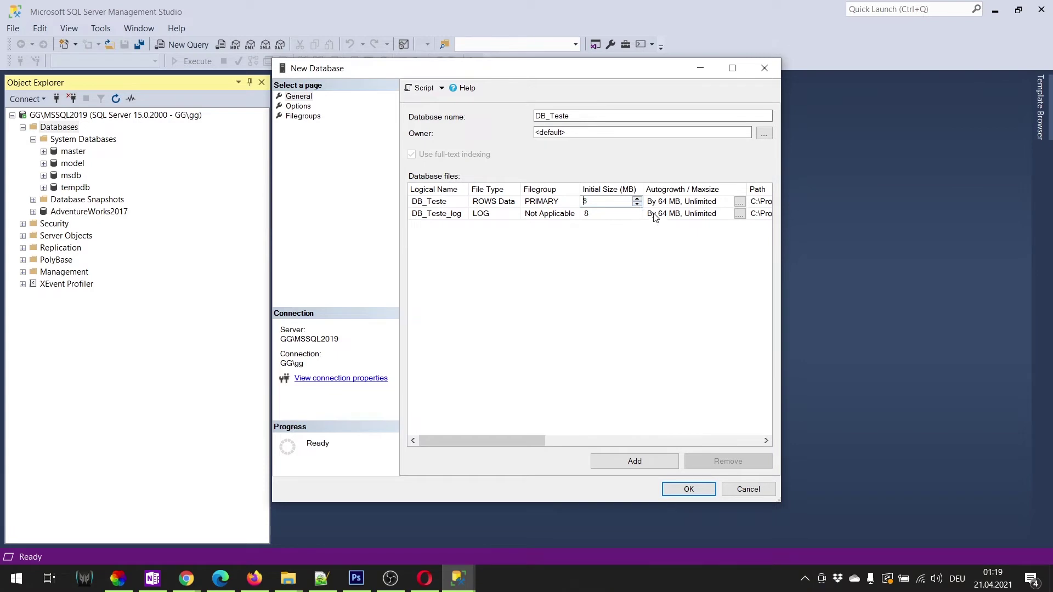
{"action": "left_click_drag", "start_coordinate": [643, 190], "coordinate": [641, 189]}
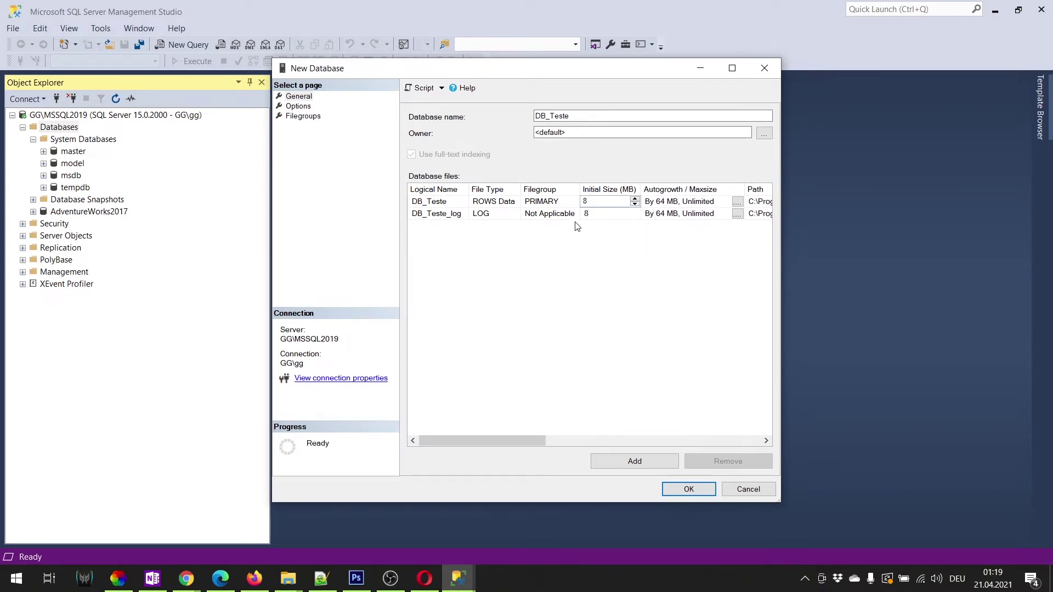
Step: Check the storage folder proposed for the DB_Teste log file, closing the folder selection without changing it
{"action": "left_click_drag", "start_coordinate": [531, 442], "coordinate": [755, 455]}
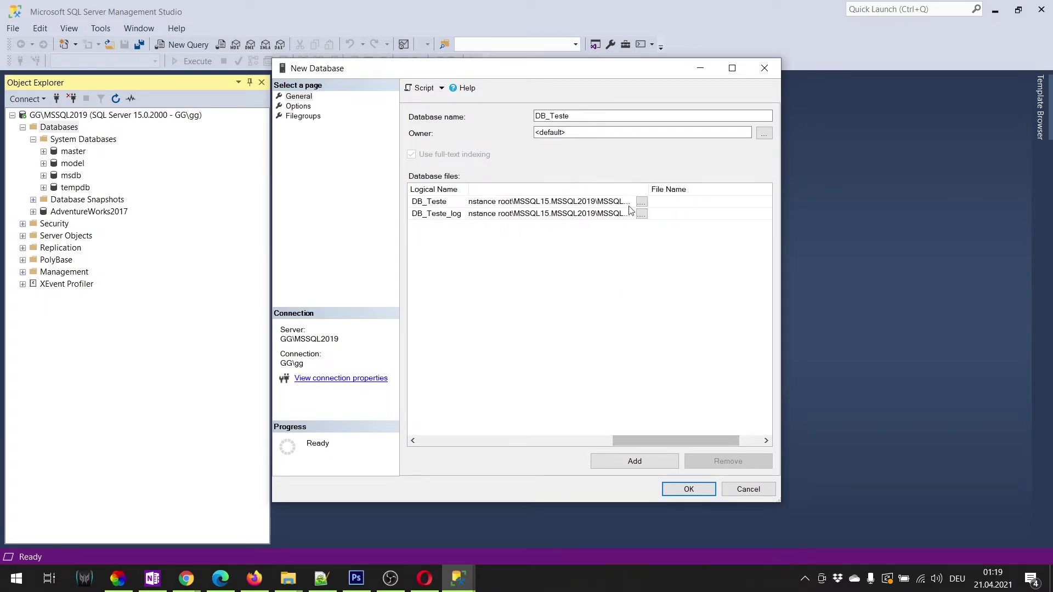
{"action": "left_click", "coordinate": [641, 214]}
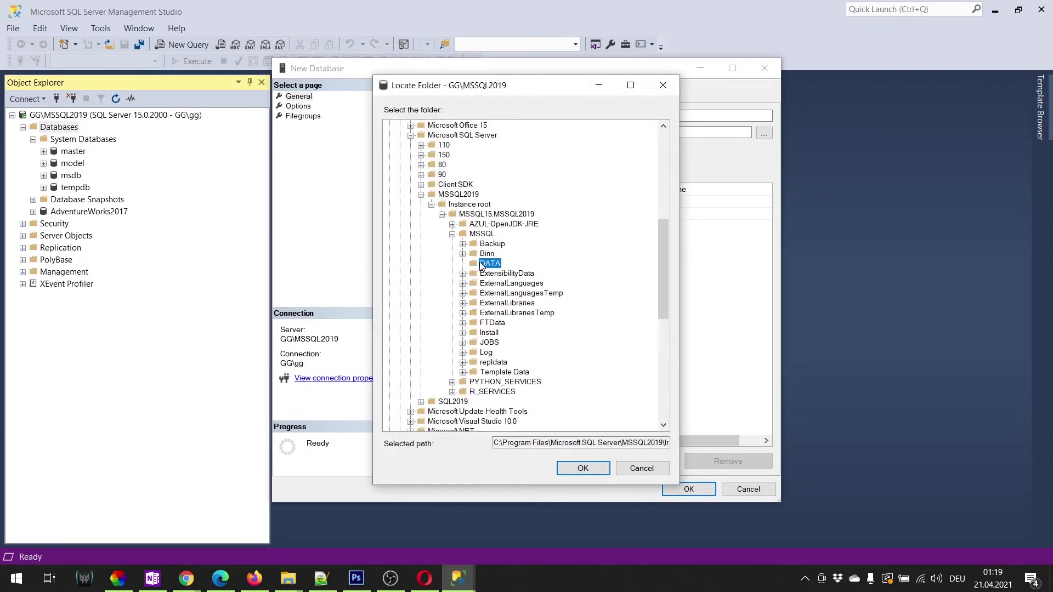
{"action": "left_click", "coordinate": [664, 84]}
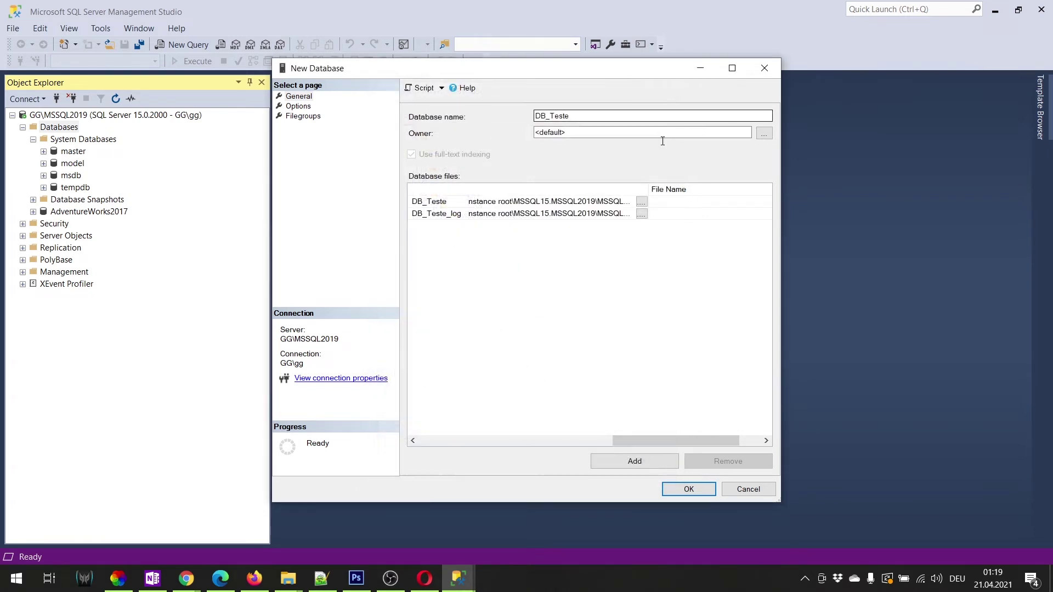
{"action": "left_click", "coordinate": [641, 213]}
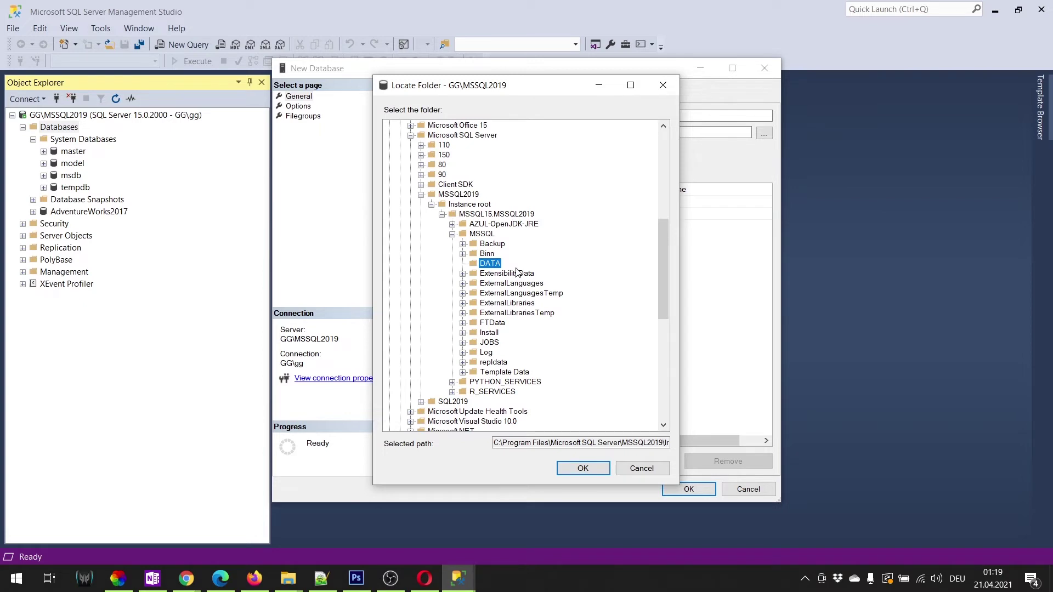
{"action": "left_click", "coordinate": [664, 85]}
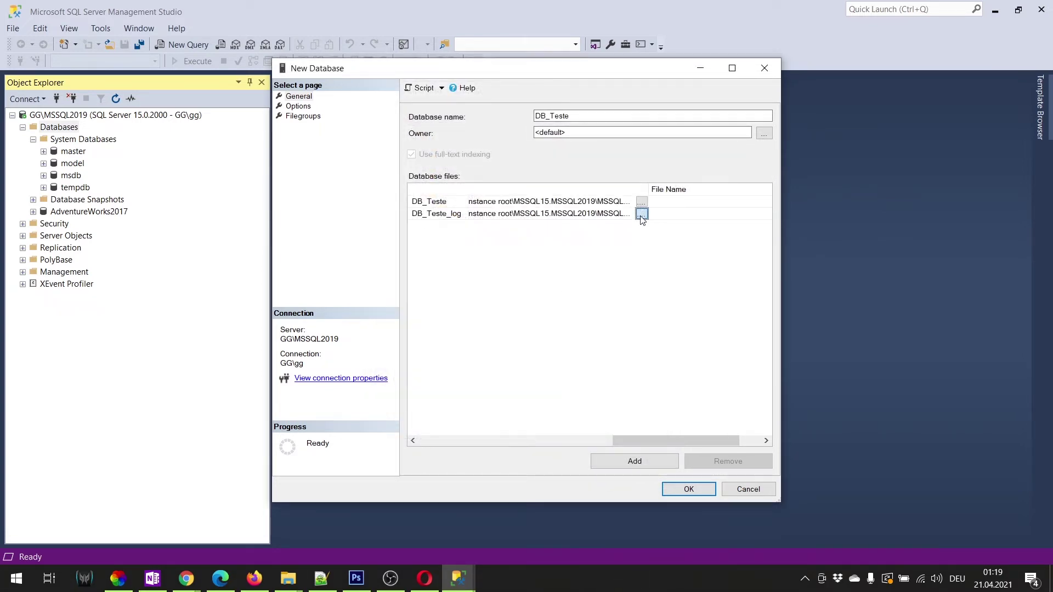
Step: Copy the log file's DATA folder path, inspect that folder's files in File Explorer, and return to the new database settings
{"action": "left_click", "coordinate": [641, 214]}
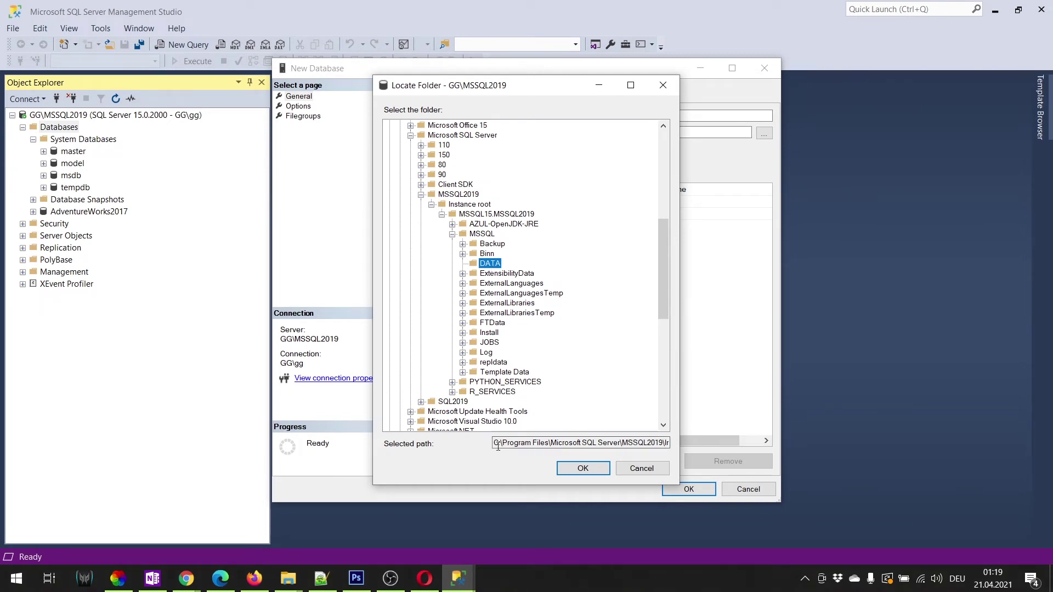
{"action": "key", "text": "Tab"}
{"action": "key", "text": "ctrl+c"}
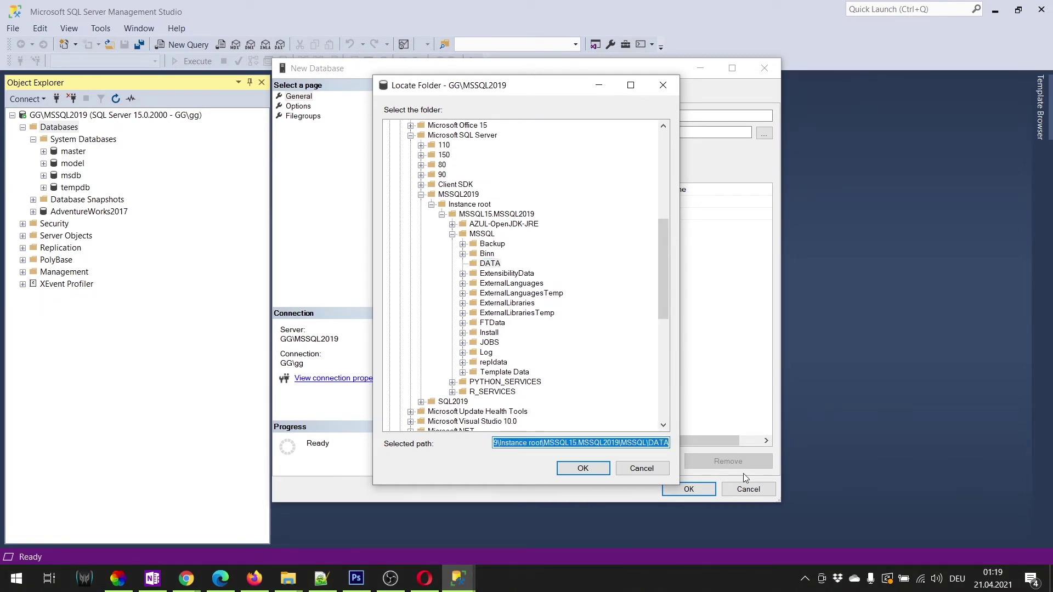
{"action": "left_click", "coordinate": [15, 581]}
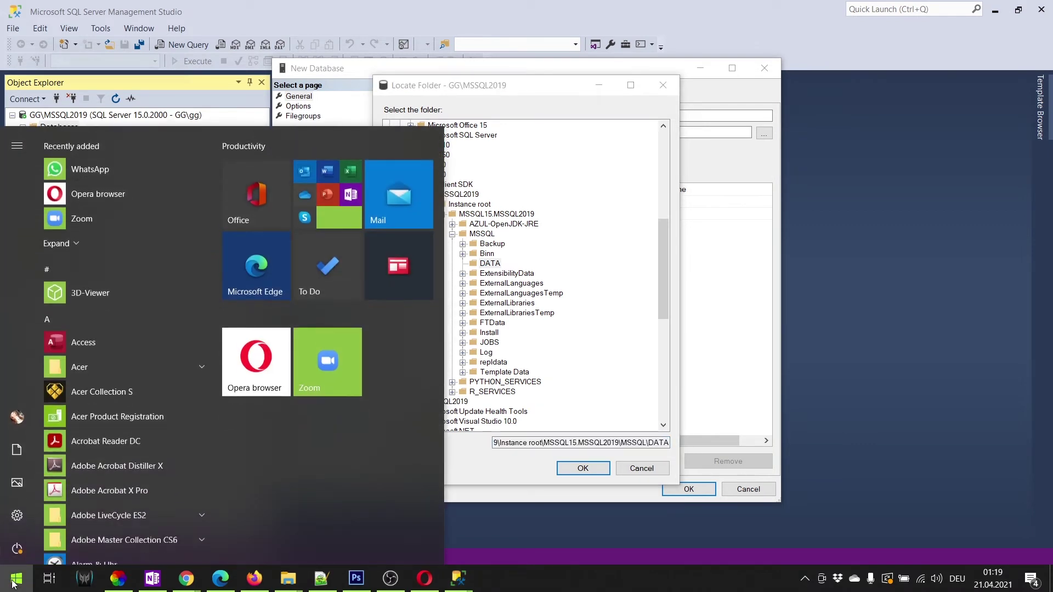
{"action": "key", "text": "ctrl+v"}
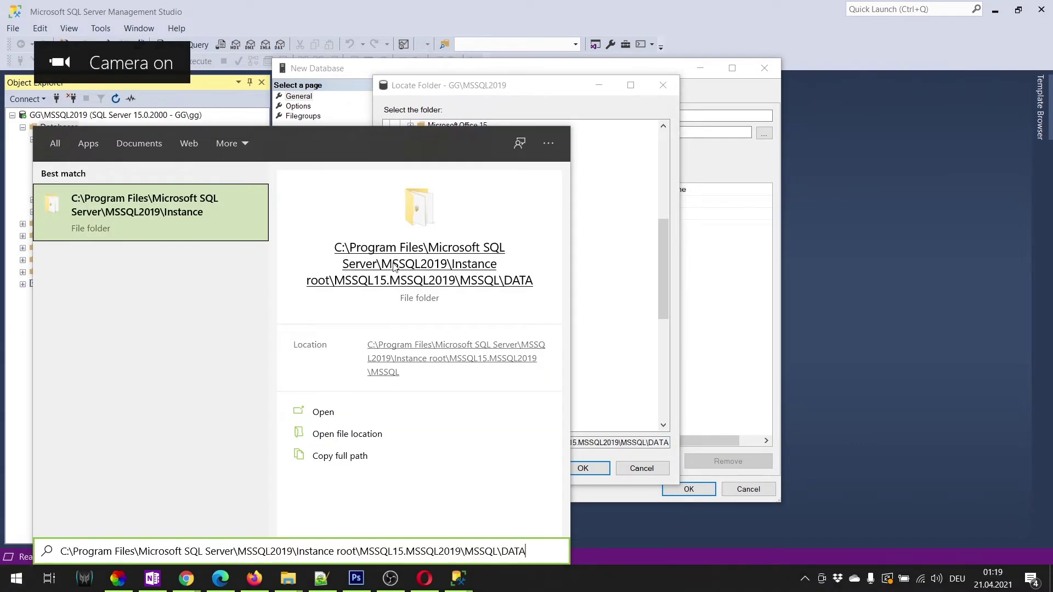
{"action": "left_click", "coordinate": [149, 198]}
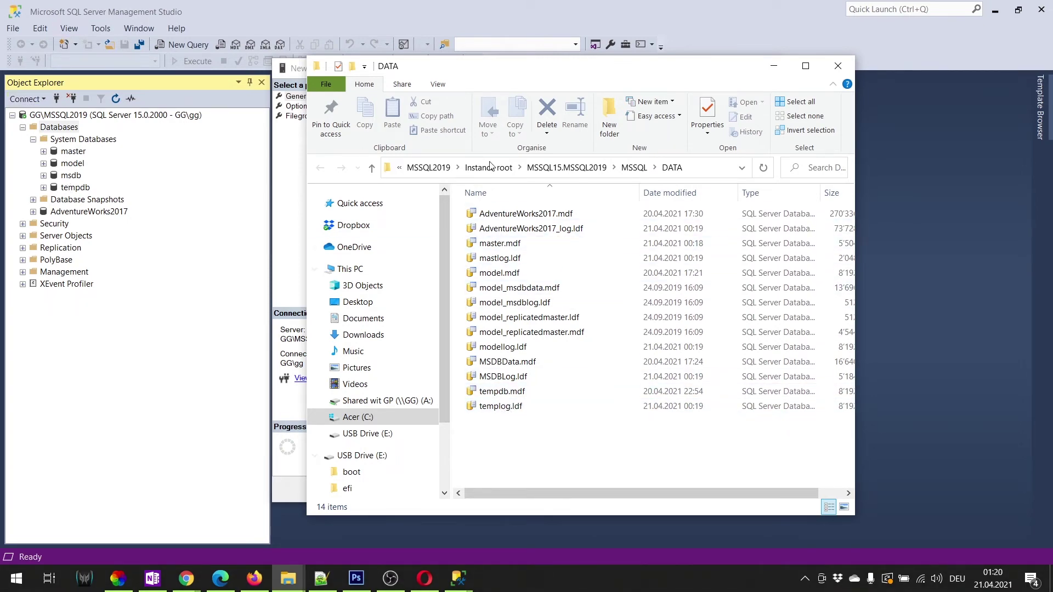
{"action": "left_click", "coordinate": [838, 66]}
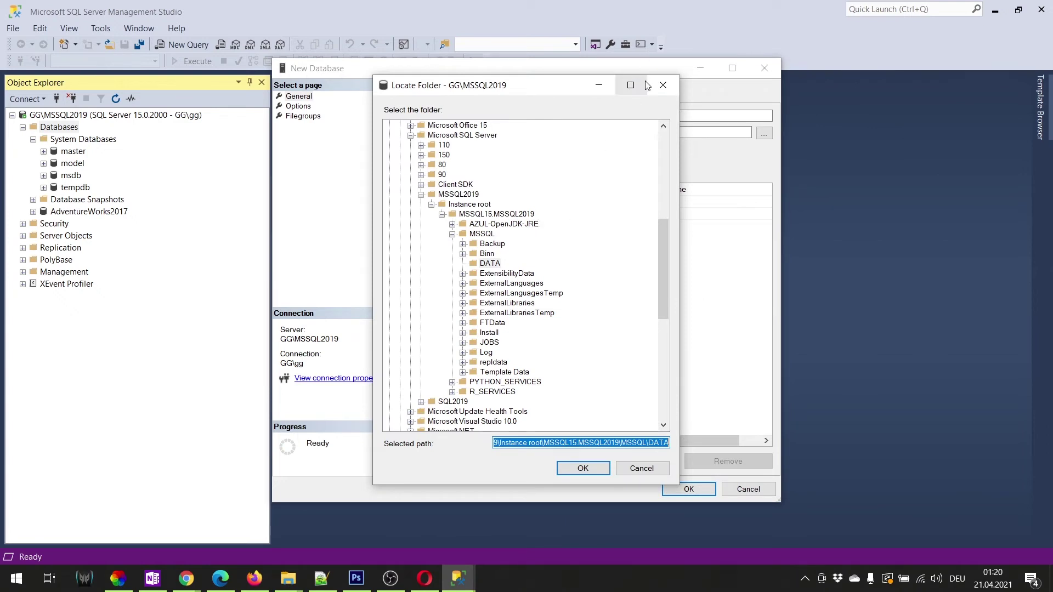
{"action": "left_click", "coordinate": [662, 84]}
Step: Review the options and filegroups of DB_Teste, and create the database with the default settings
{"action": "left_click", "coordinate": [587, 117]}
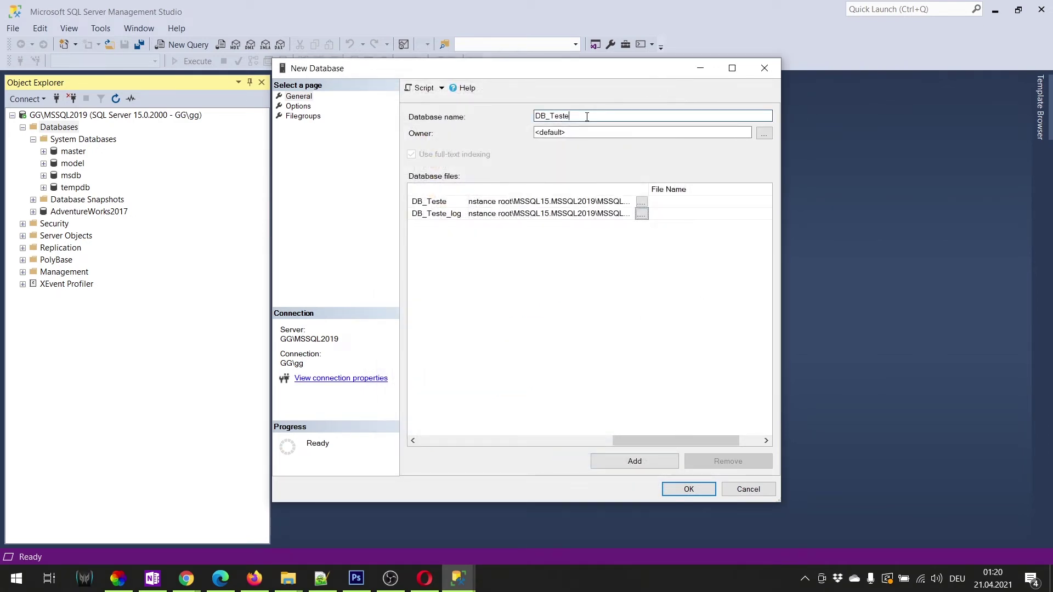
{"action": "left_click_drag", "start_coordinate": [647, 442], "coordinate": [440, 450]}
{"action": "left_click", "coordinate": [298, 106]}
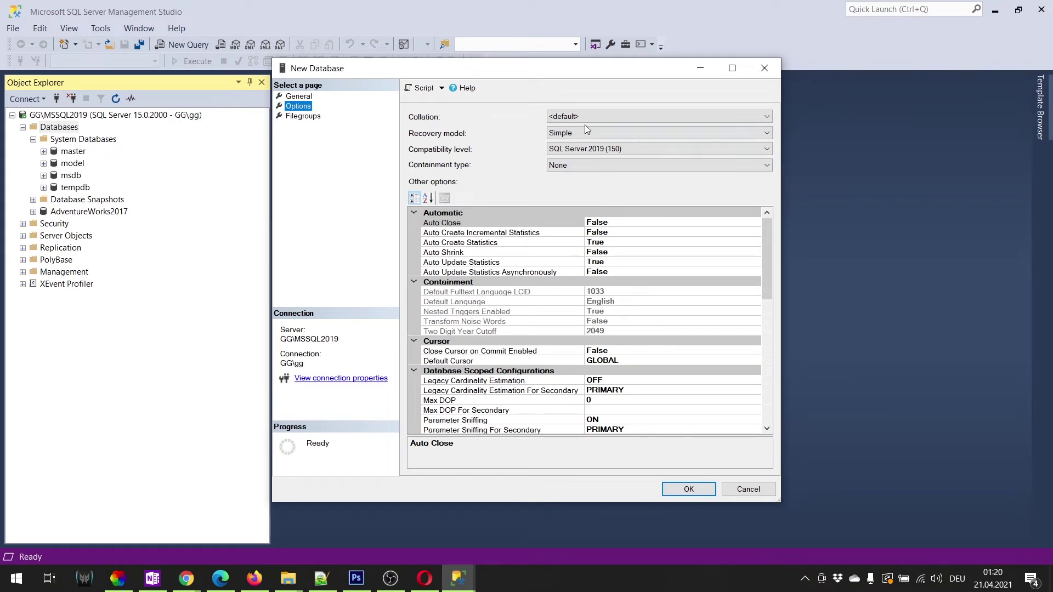
{"action": "left_click", "coordinate": [311, 116]}
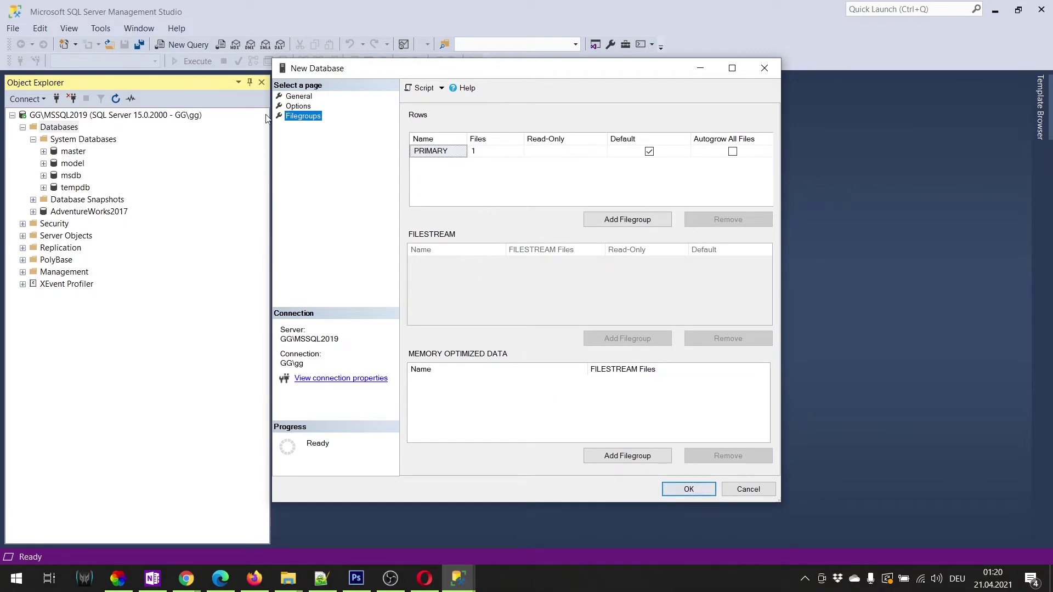
{"action": "left_click", "coordinate": [303, 98]}
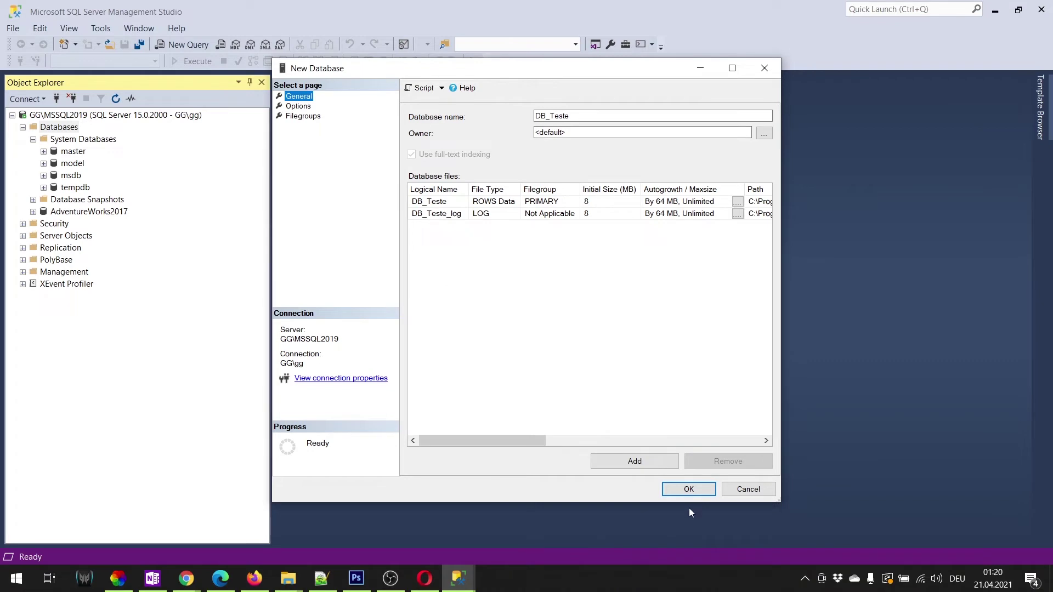
{"action": "left_click", "coordinate": [685, 495]}
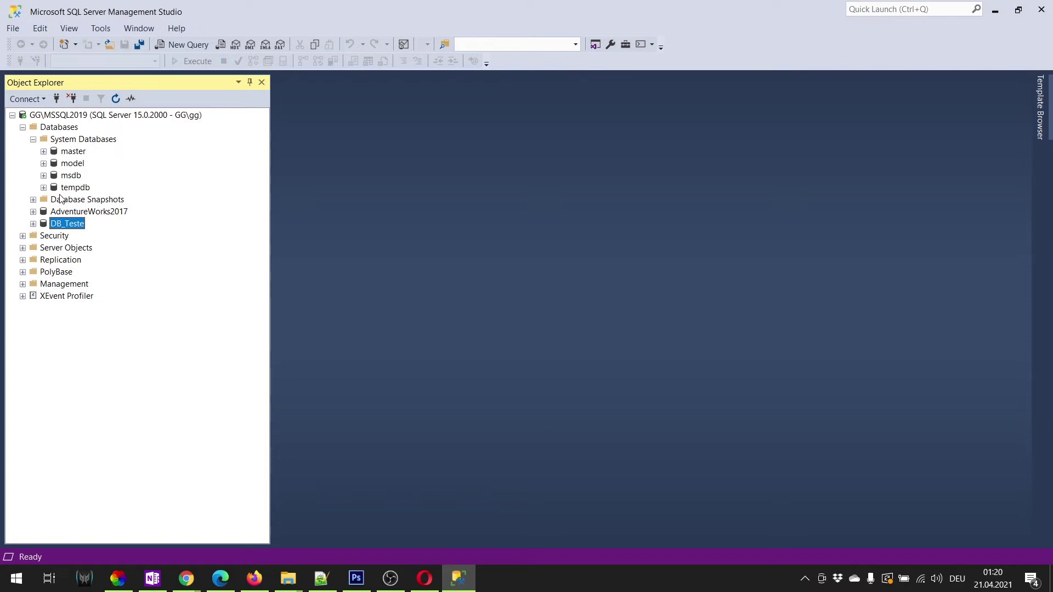
Step: Expand DB_Teste, its Tables folder and the system, file, external and graph table folders to inspect their contents
{"action": "left_click", "coordinate": [33, 224]}
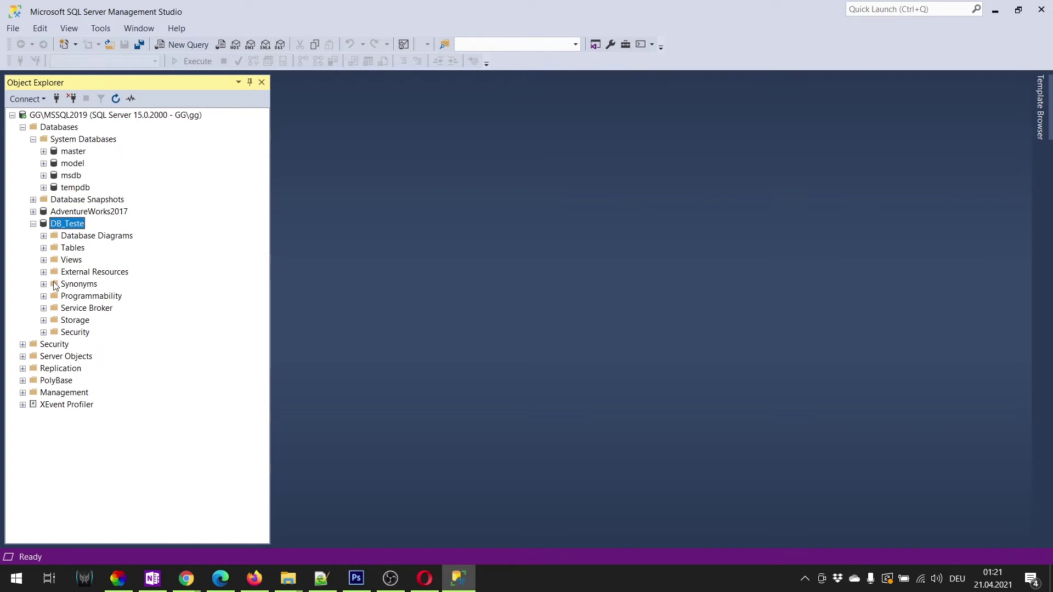
{"action": "left_click", "coordinate": [44, 249]}
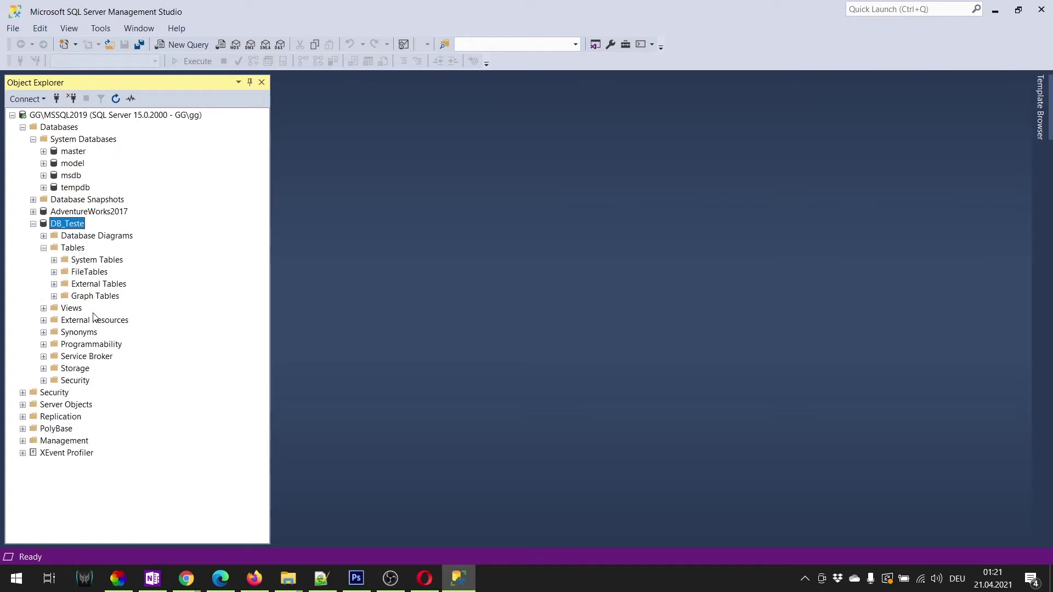
{"action": "left_click", "coordinate": [54, 261]}
{"action": "left_click", "coordinate": [54, 273]}
{"action": "left_click", "coordinate": [54, 284]}
{"action": "left_click", "coordinate": [54, 296]}
Step: Start a new regular table in DB_Teste and name its first column id
{"action": "left_click", "coordinate": [70, 248]}
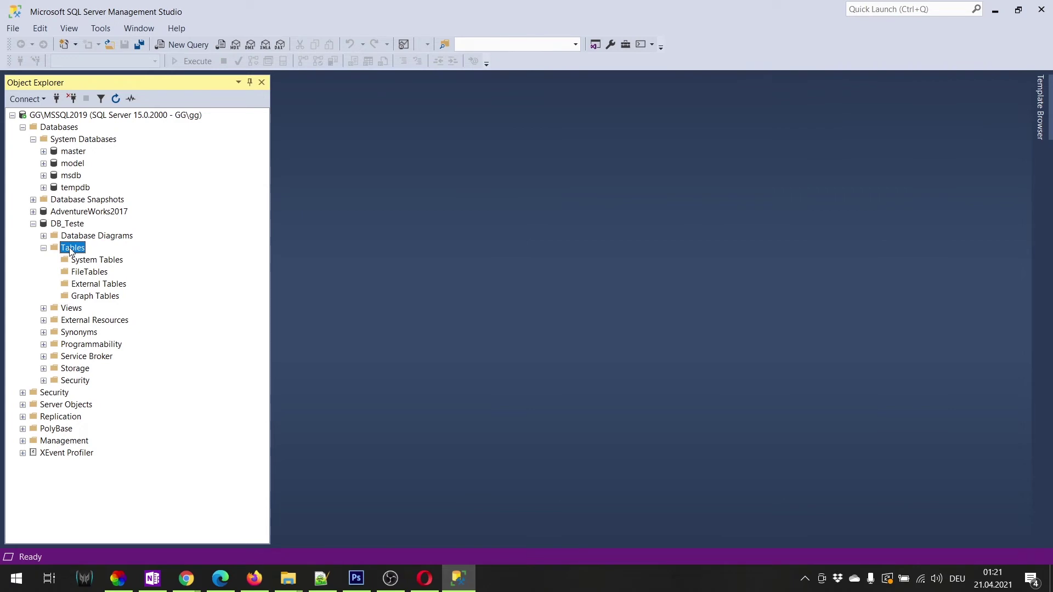
{"action": "right_click", "coordinate": [70, 251]}
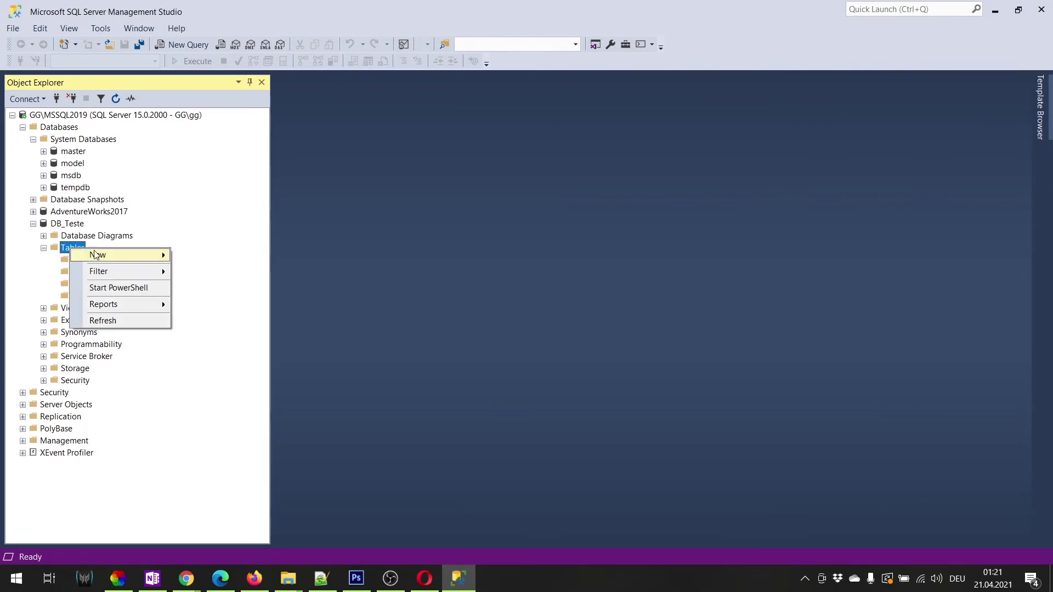
{"action": "mouse_move", "coordinate": [121, 258]}
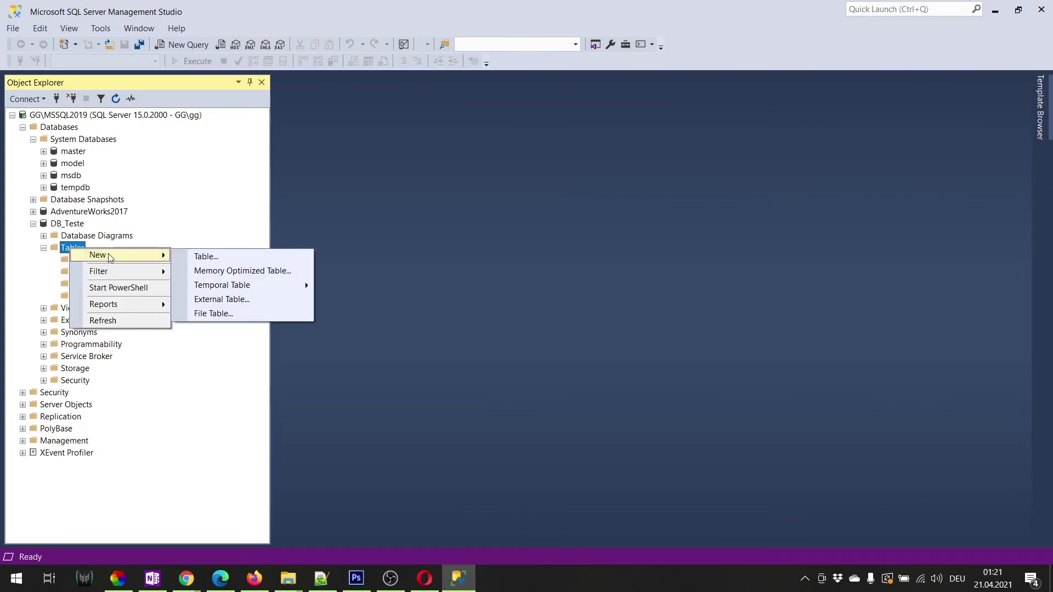
{"action": "left_click", "coordinate": [207, 256]}
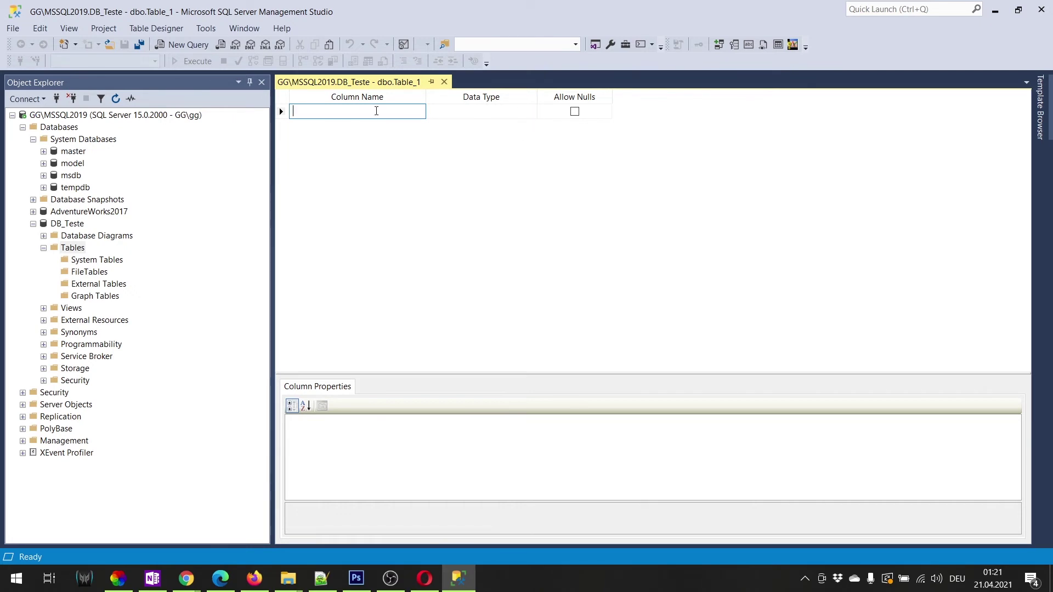
{"action": "type", "text": "id"}
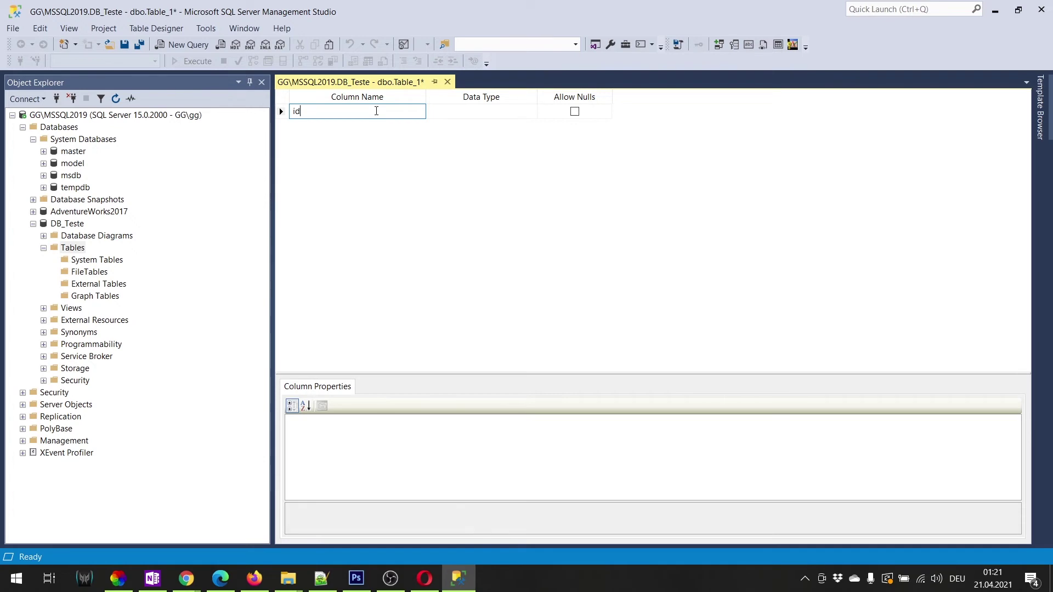
{"action": "key", "text": "Tab"}
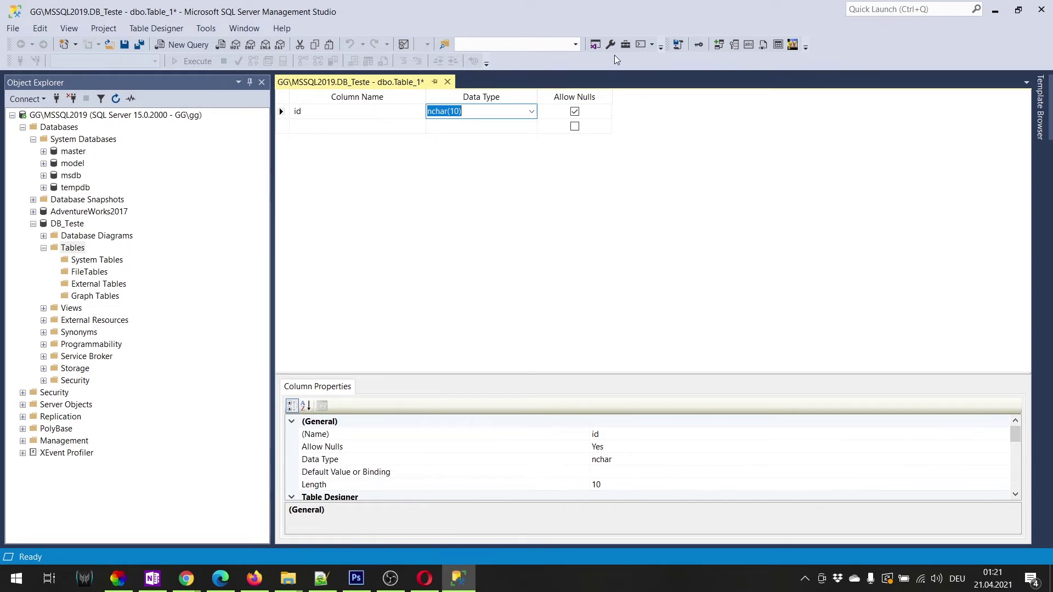
Step: Set the id column's data type to int and disallow nulls for it
{"action": "left_click", "coordinate": [532, 111]}
{"action": "mouse_move", "coordinate": [528, 170]}
{"action": "left_mouse_down"}
{"action": "mouse_move", "coordinate": [529, 137]}
{"action": "mouse_move", "coordinate": [531, 160]}
{"action": "left_mouse_up"}
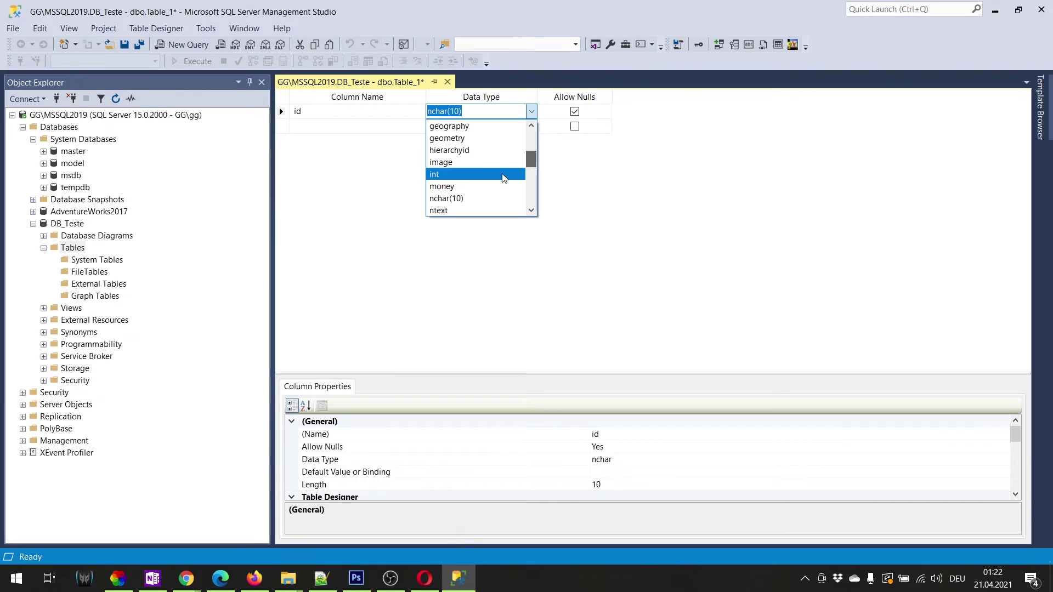
{"action": "left_click", "coordinate": [508, 175]}
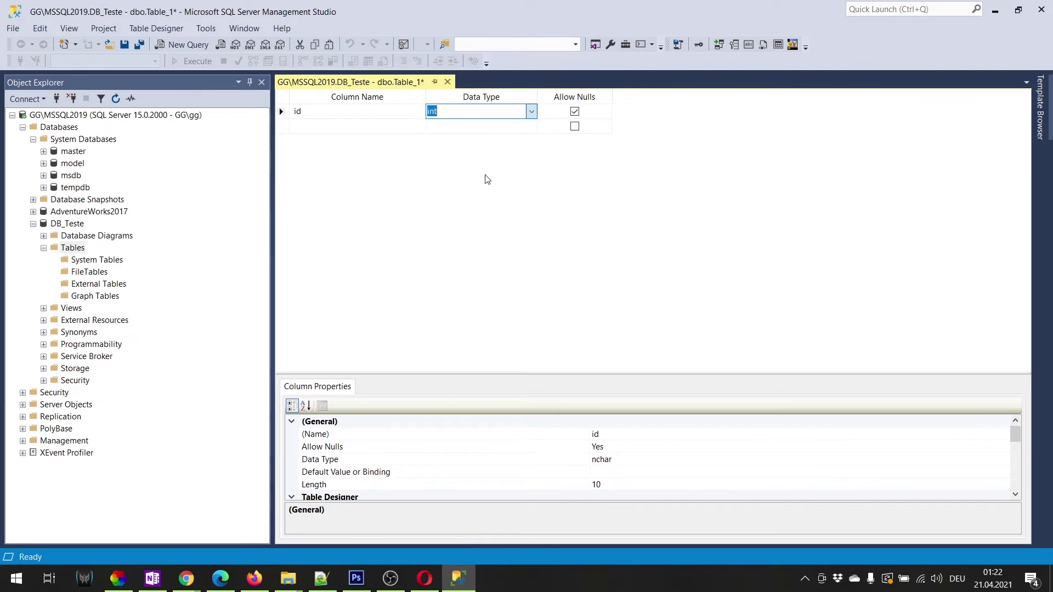
{"action": "left_click", "coordinate": [575, 112]}
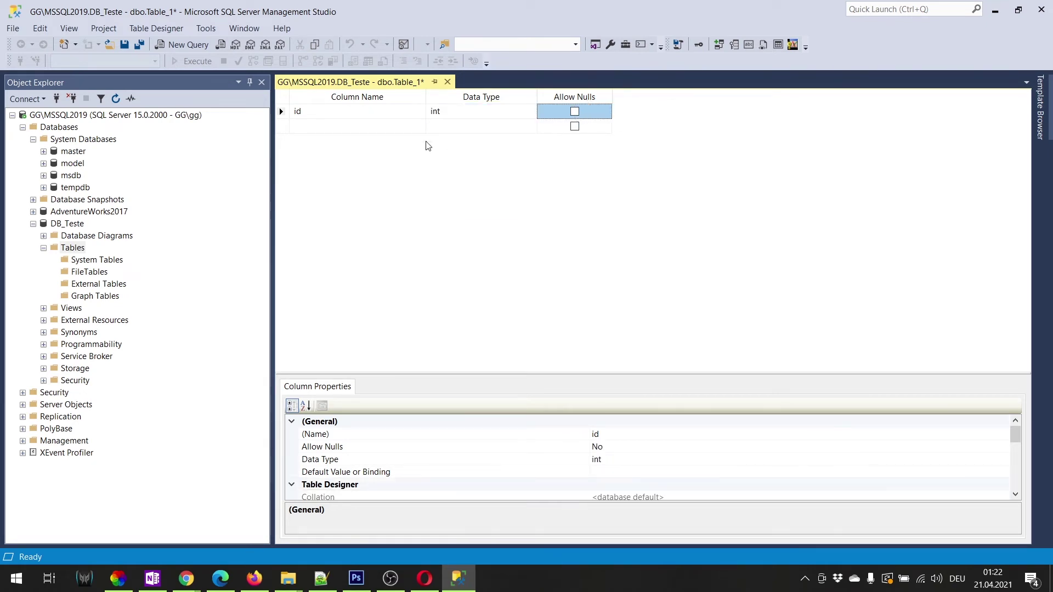
Step: Add a second column named descricao with data type nvarchar(50) and disallow nulls for it
{"action": "left_click", "coordinate": [334, 126]}
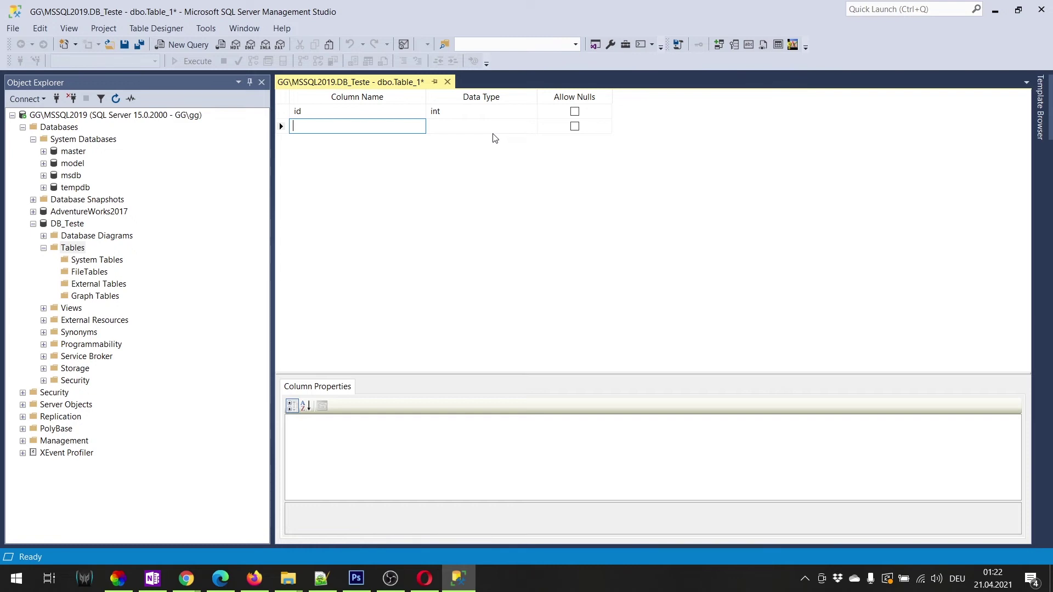
{"action": "type", "text": "descricao"}
{"action": "left_click", "coordinate": [492, 130]}
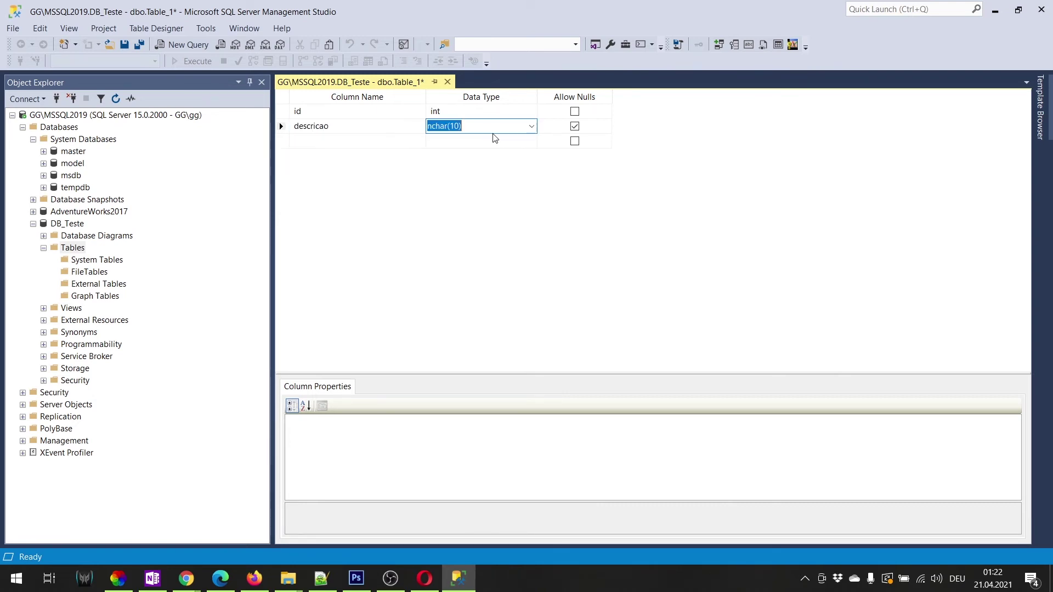
{"action": "left_click", "coordinate": [532, 126]}
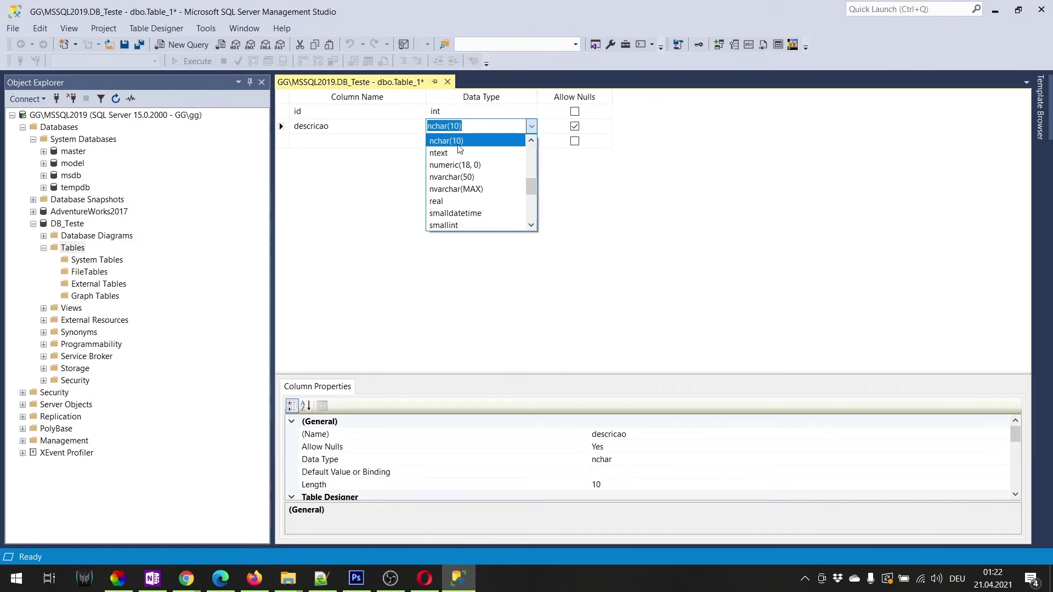
{"action": "left_click", "coordinate": [474, 179]}
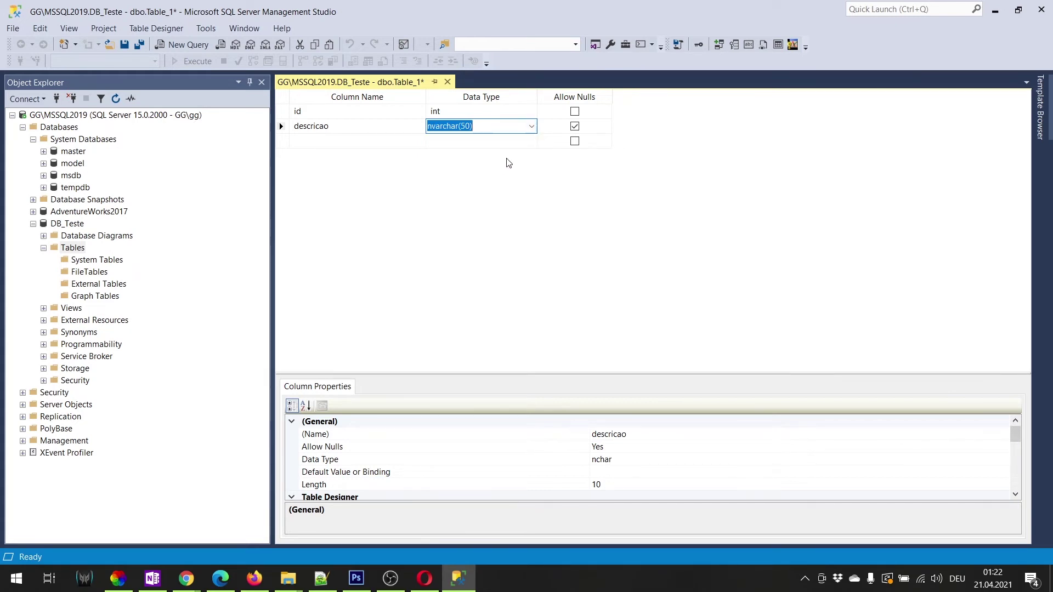
{"action": "left_click", "coordinate": [574, 126]}
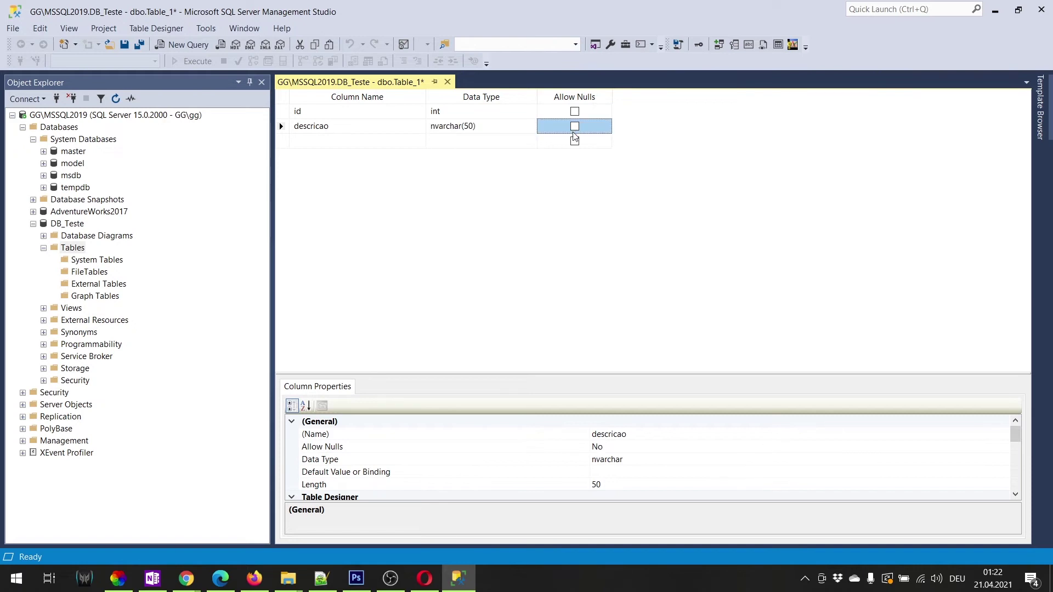
Step: Add a third column named codigo_descritivo, keeping the default nchar(10) data type and allowing nulls
{"action": "left_click", "coordinate": [326, 140]}
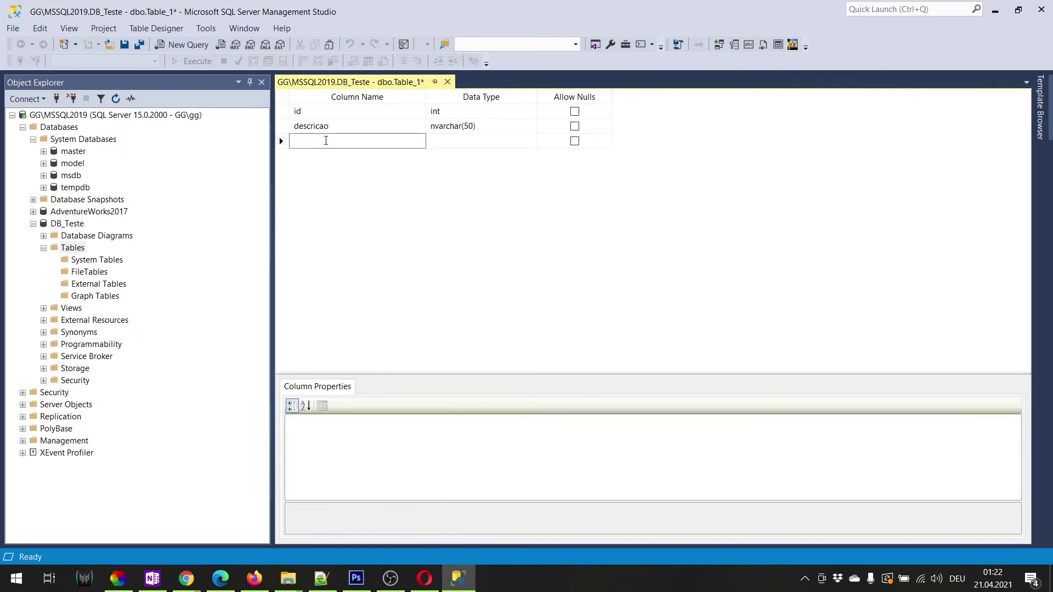
{"action": "type", "text": "codigo"}
{"action": "key", "text": "Tab"}
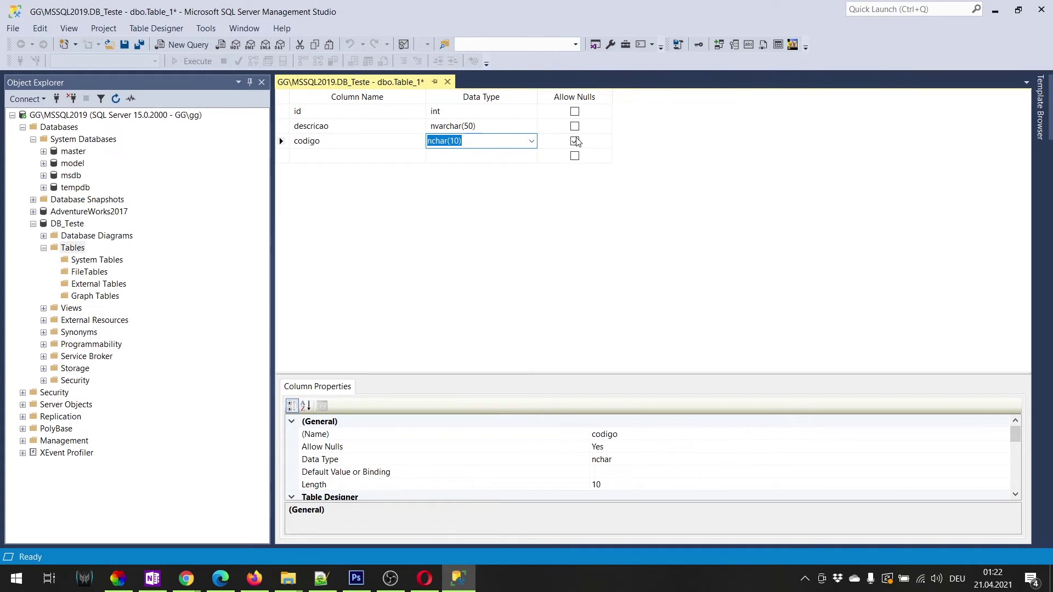
{"action": "left_click", "coordinate": [328, 142]}
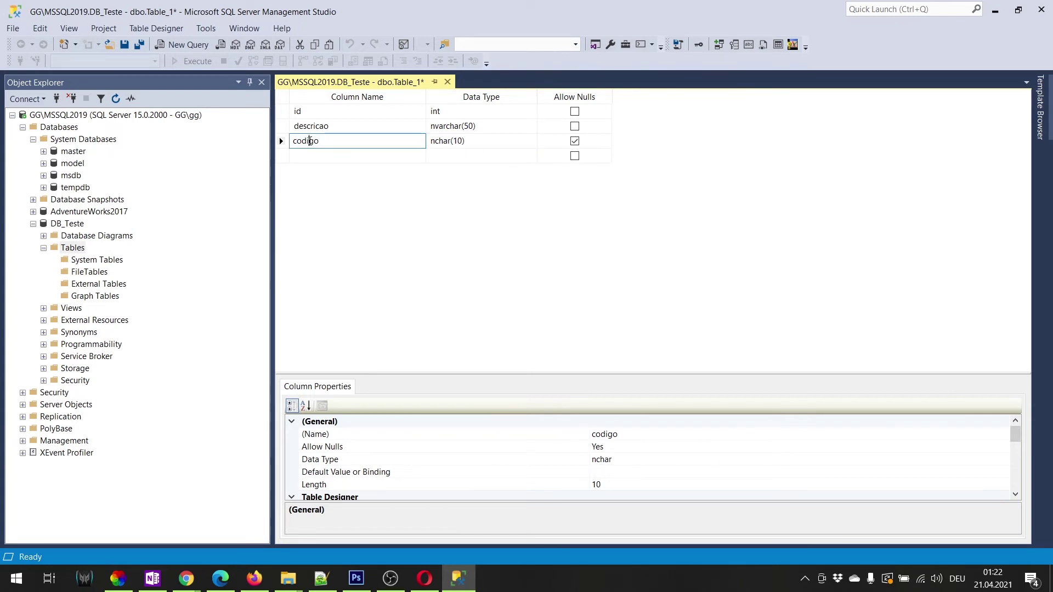
{"action": "key", "text": "Home"}
{"action": "left_click", "coordinate": [322, 142]}
{"action": "type", "text": "_descritivo"}
Step: Close the table design and save the table under the name Teste_Tab
{"action": "left_click", "coordinate": [448, 83]}
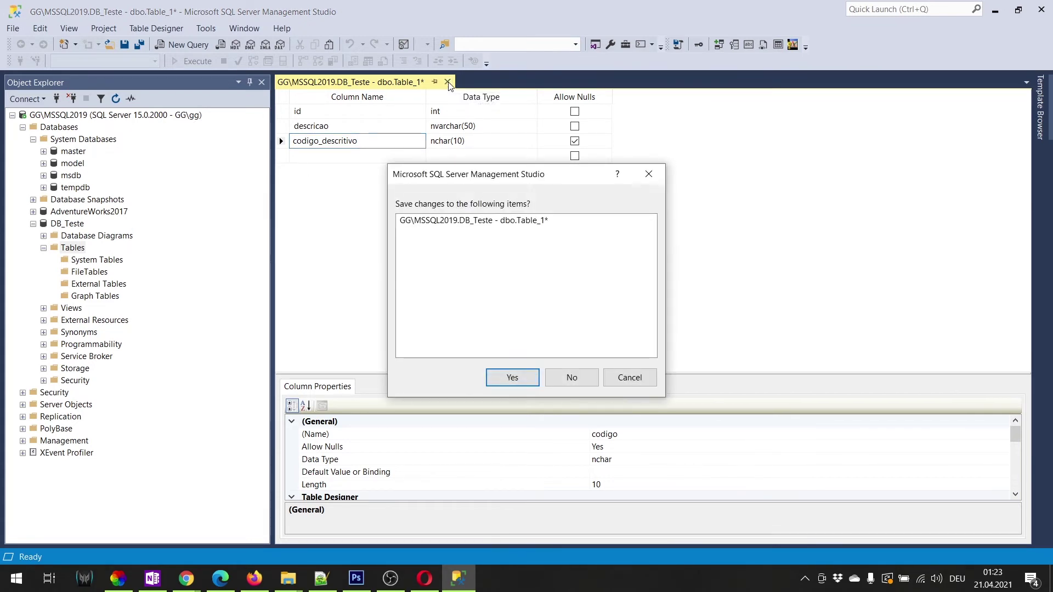
{"action": "left_click", "coordinate": [513, 379]}
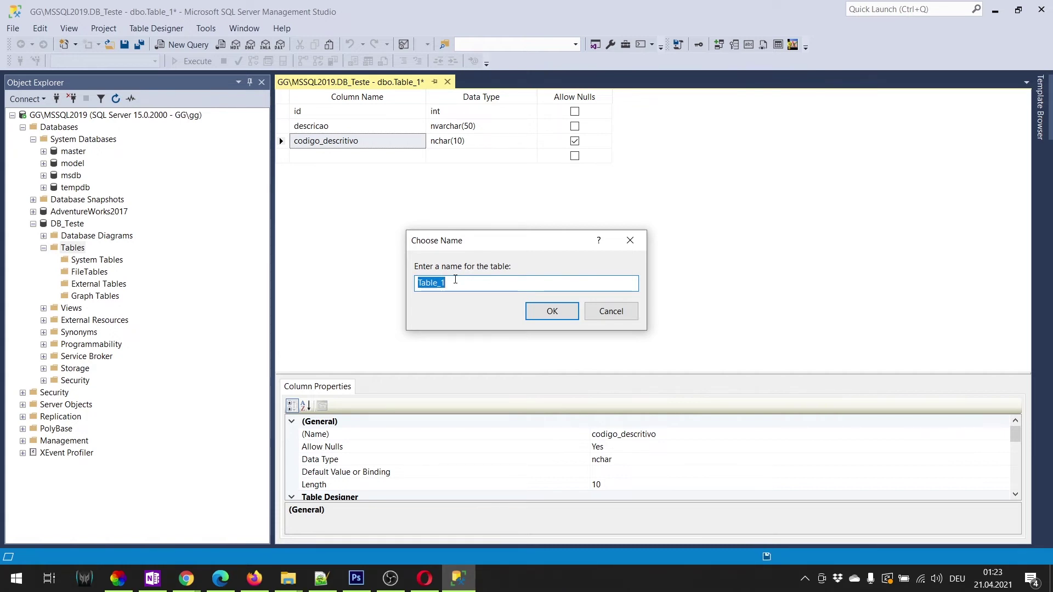
{"action": "type", "text": "Teste_Tab"}
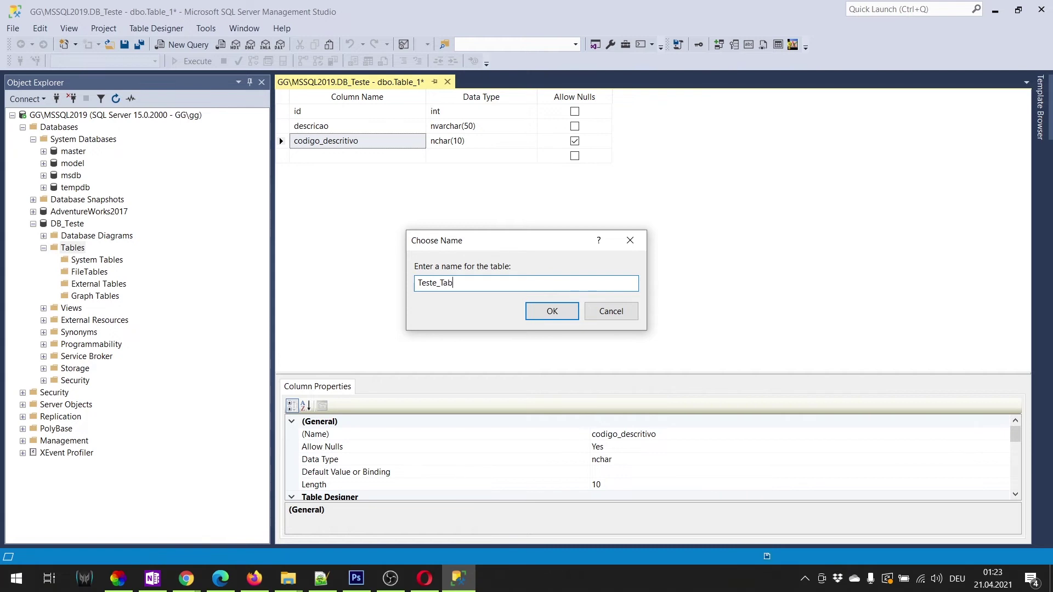
{"action": "left_click", "coordinate": [555, 315]}
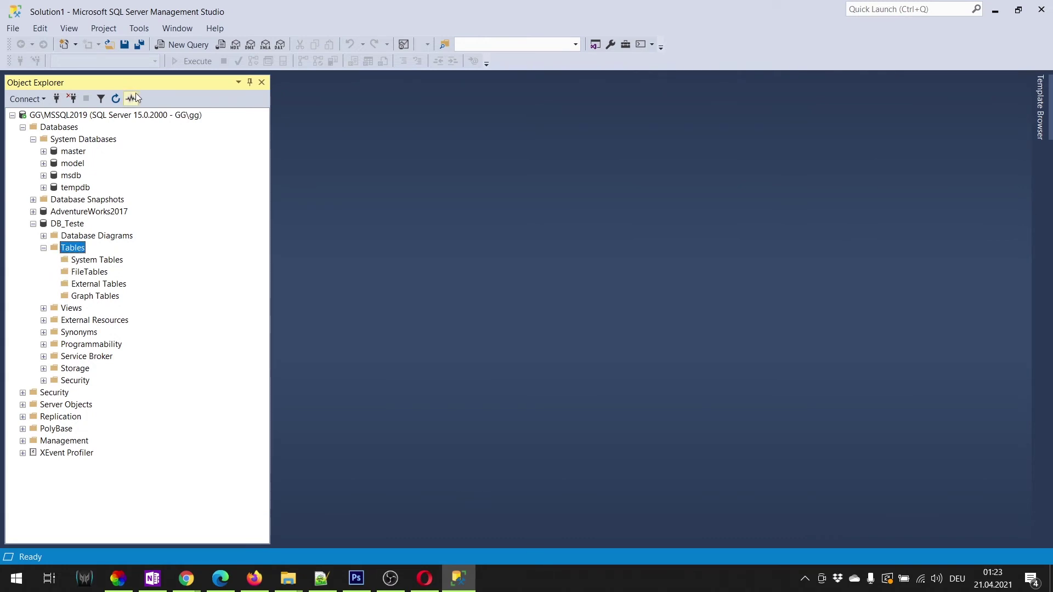
Step: Refresh the Tables folder of DB_Teste and expand dbo.Teste_Tab to inspect its columns
{"action": "right_click", "coordinate": [73, 253]}
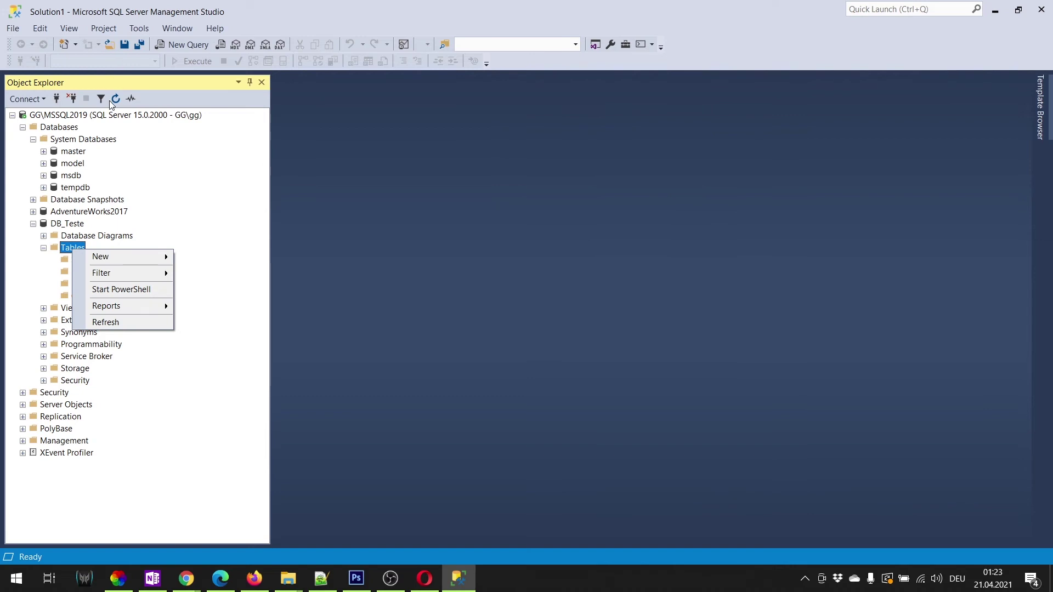
{"action": "left_click", "coordinate": [105, 320]}
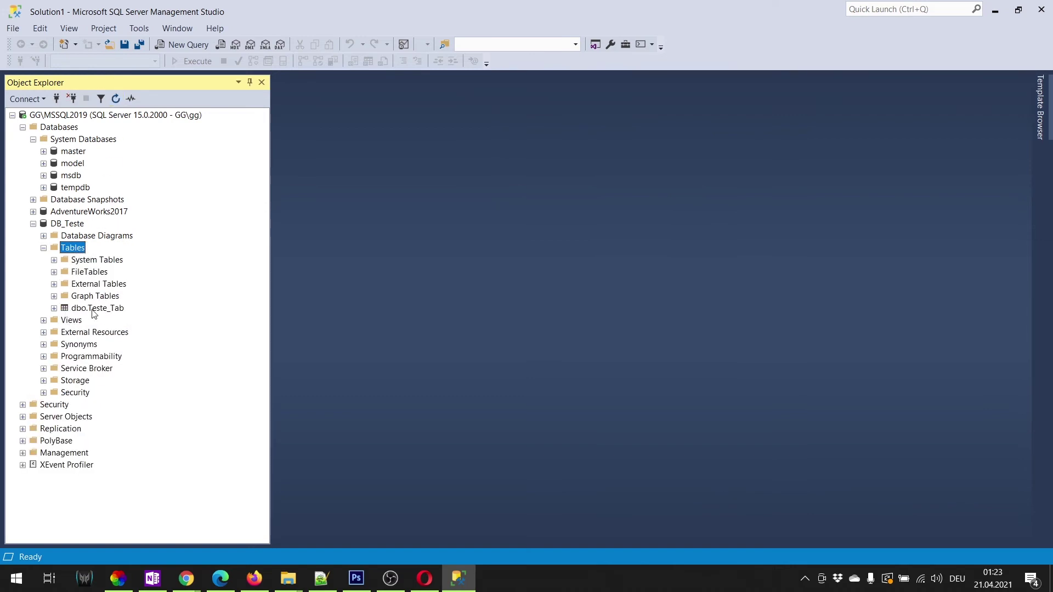
{"action": "left_click", "coordinate": [54, 308]}
{"action": "left_click", "coordinate": [65, 320]}
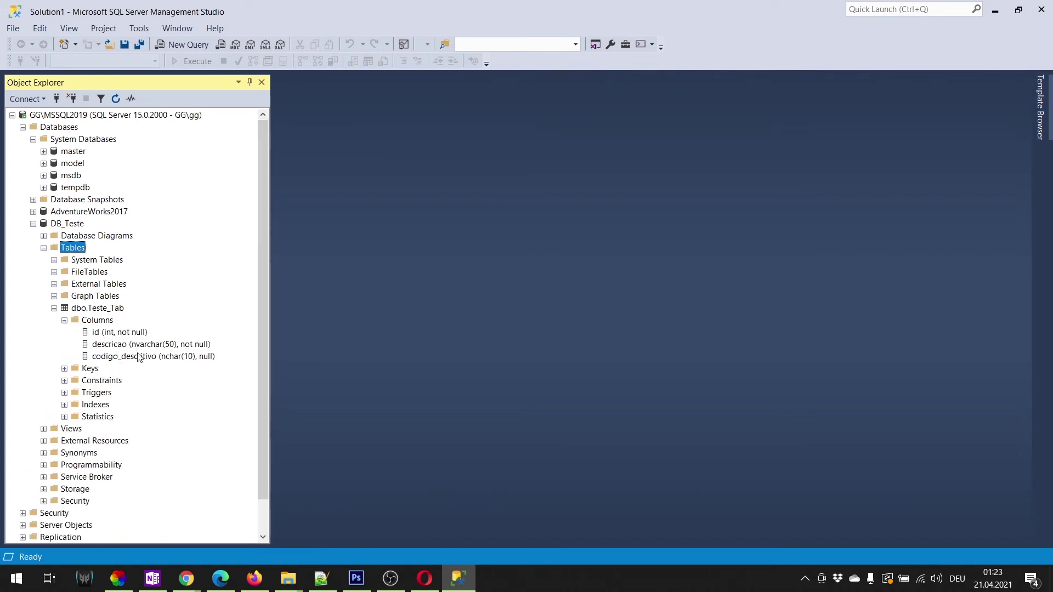
Step: Write the statement "select * from Teste_Tab" in a new query and execute it
{"action": "left_click", "coordinate": [195, 46]}
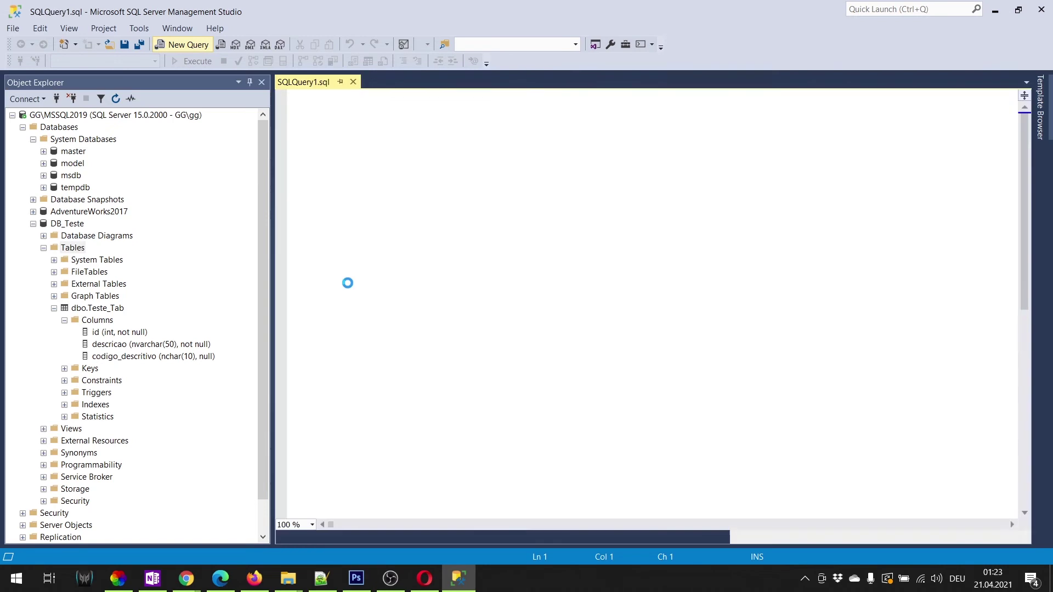
{"action": "type", "text": "sel"}
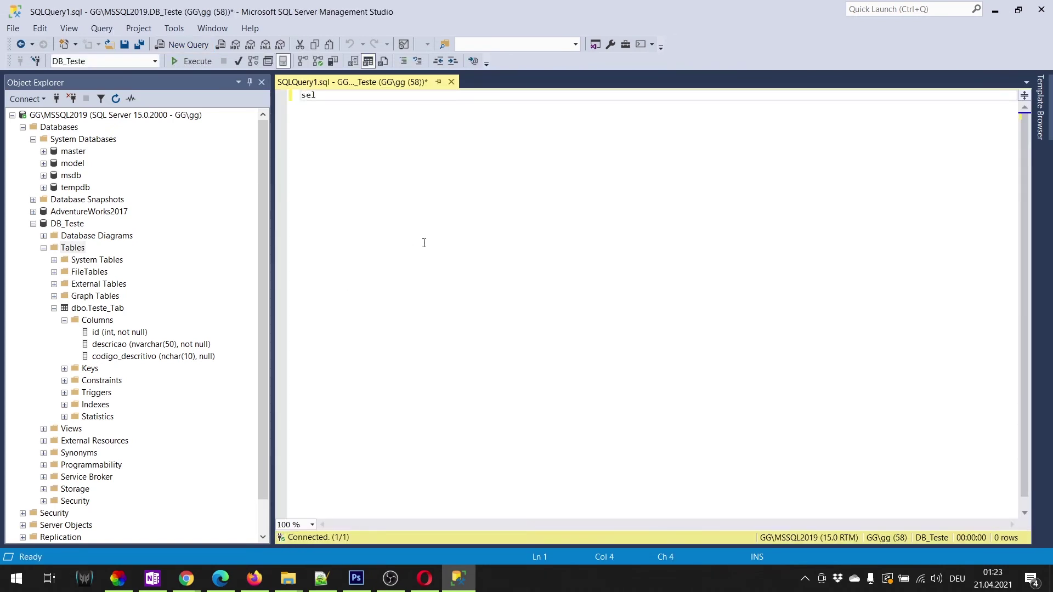
{"action": "type", "text": "ect 3"}
{"action": "type", "text": "*"}
{"action": "key", "text": "Return"}
{"action": "type", "text": "from "}
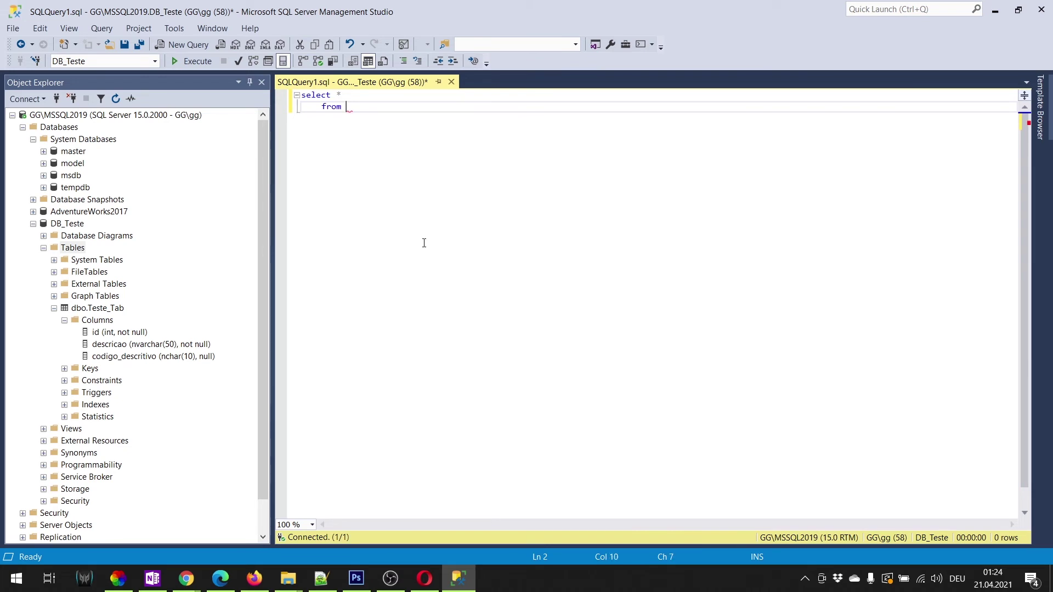
{"action": "type", "text": "Test"}
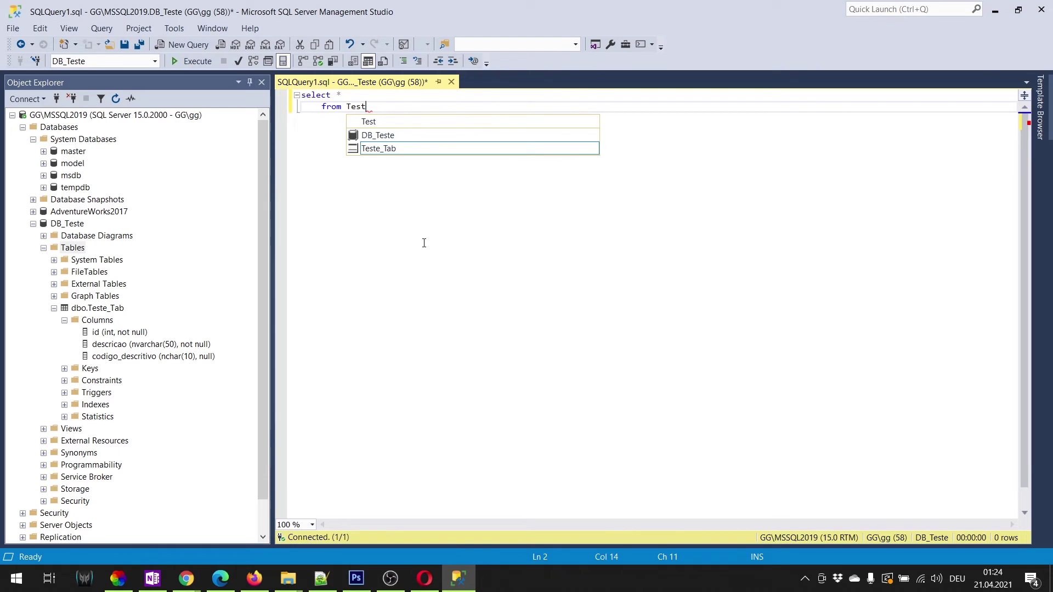
{"action": "key", "text": "Down"}
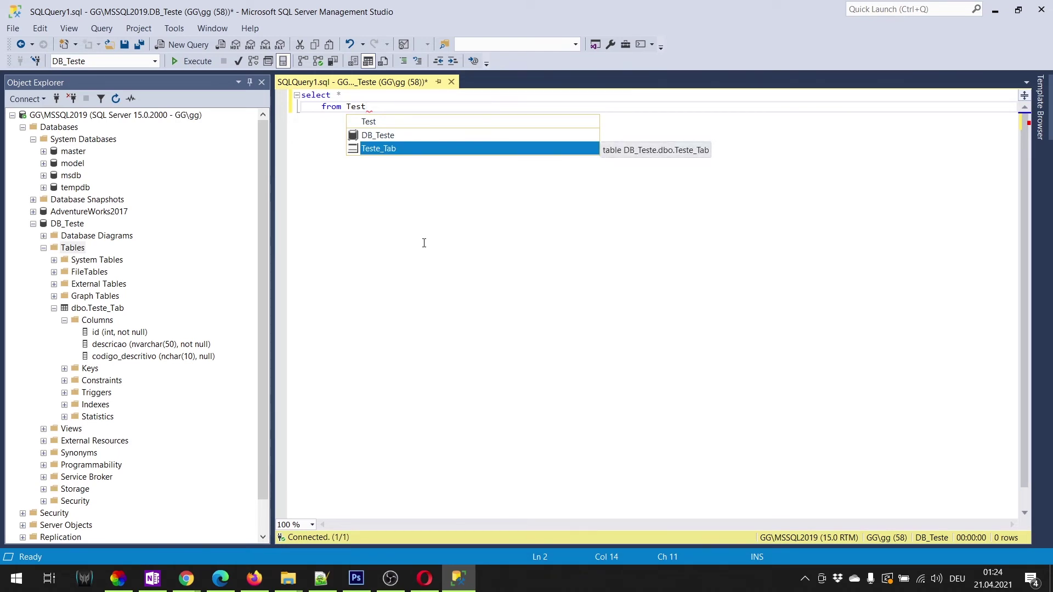
{"action": "key", "text": "Tab"}
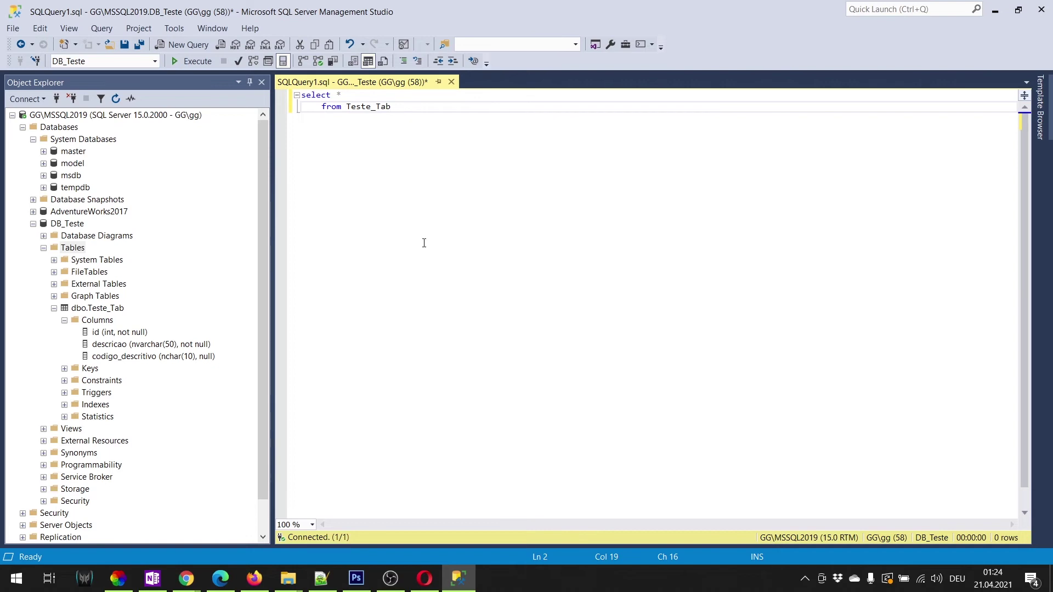
{"action": "left_click", "coordinate": [176, 61]}
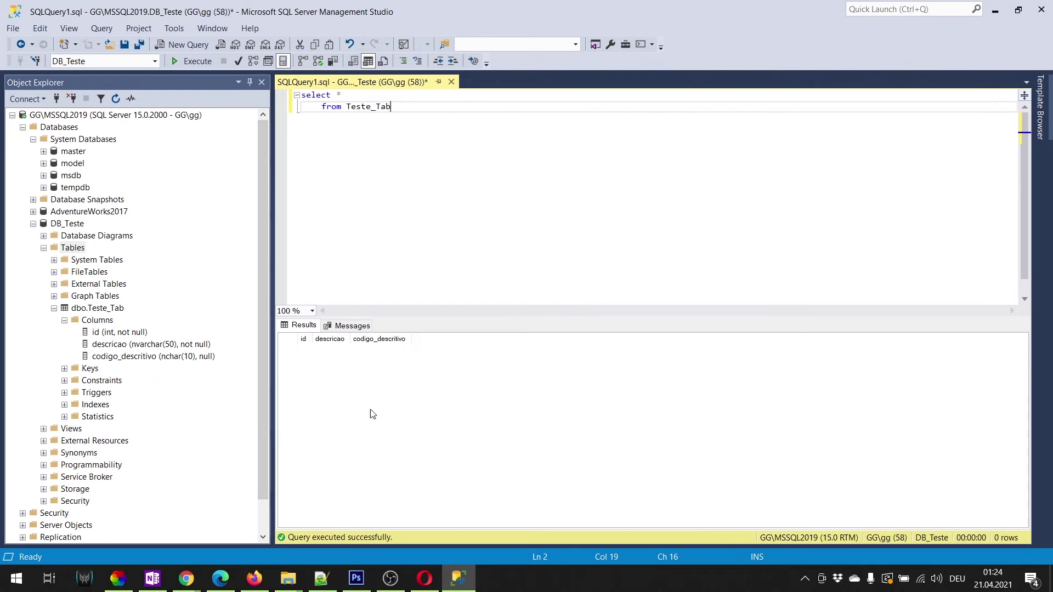
{"action": "key", "text": "ctrl+a"}
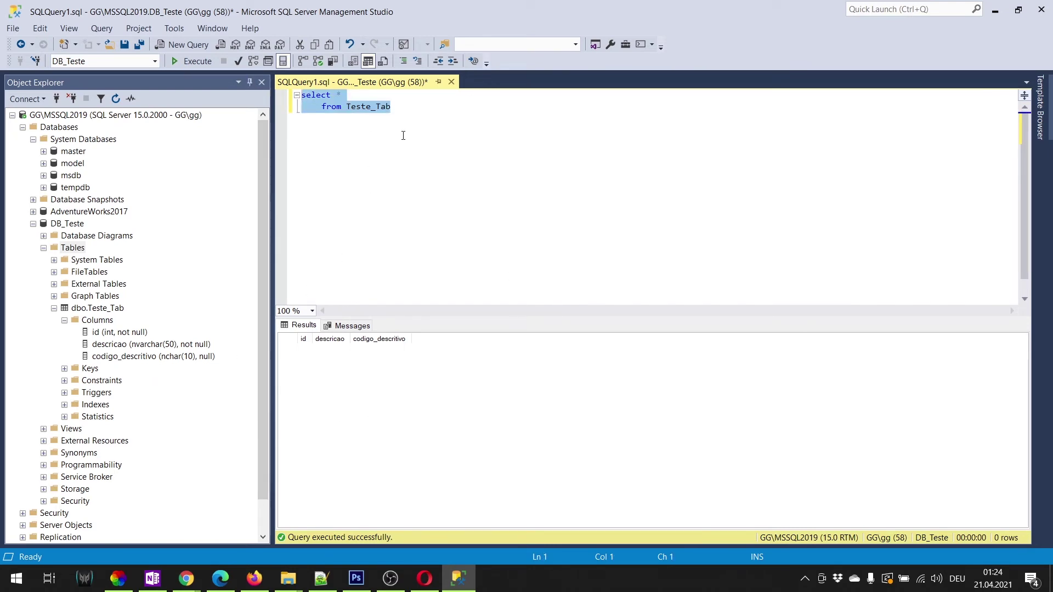
{"action": "left_click", "coordinate": [407, 134]}
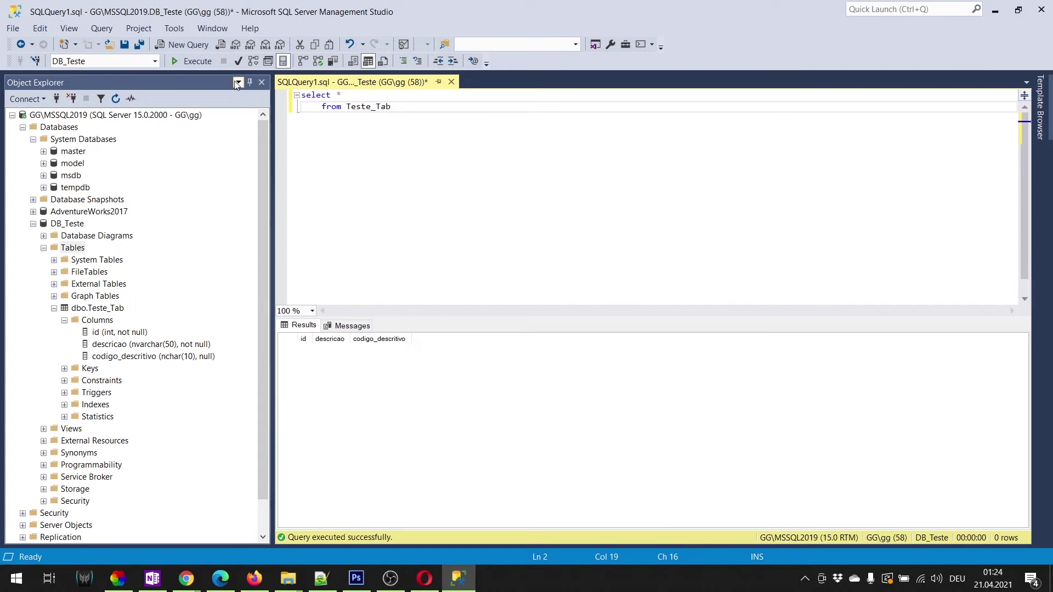
Step: Start a second query and enter "use DB_Teste" as its first line
{"action": "left_click", "coordinate": [181, 44]}
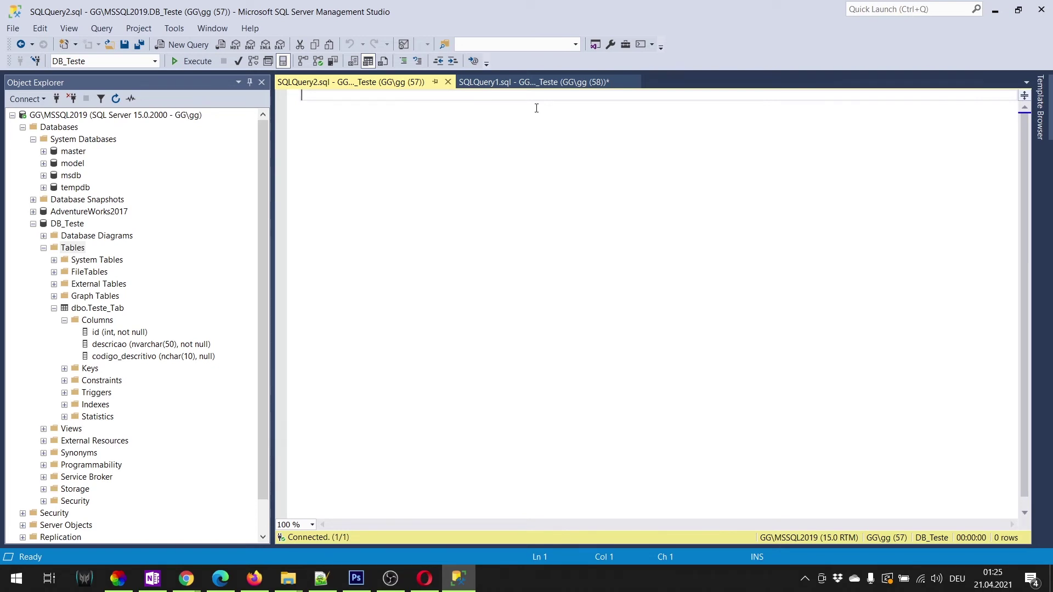
{"action": "type", "text": "us"}
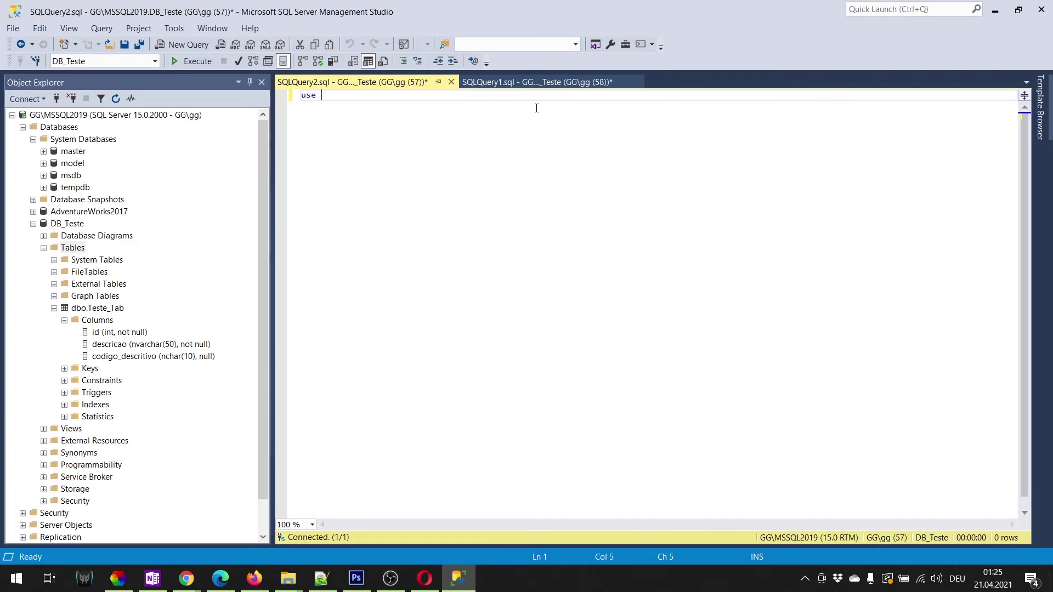
{"action": "type", "text": "e db"}
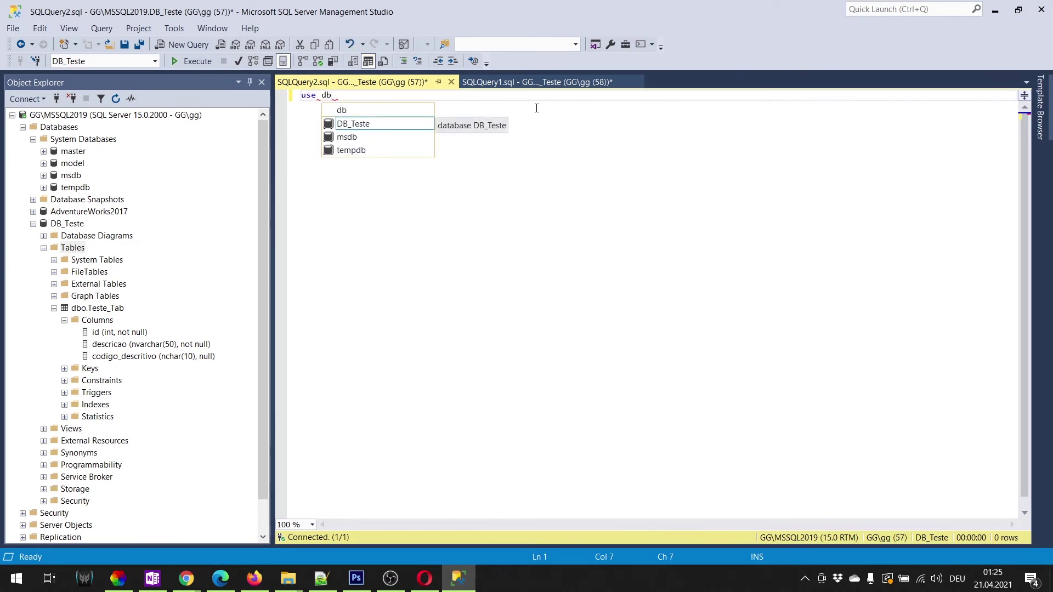
{"action": "key", "text": "Tab"}
{"action": "key", "text": "Return"}
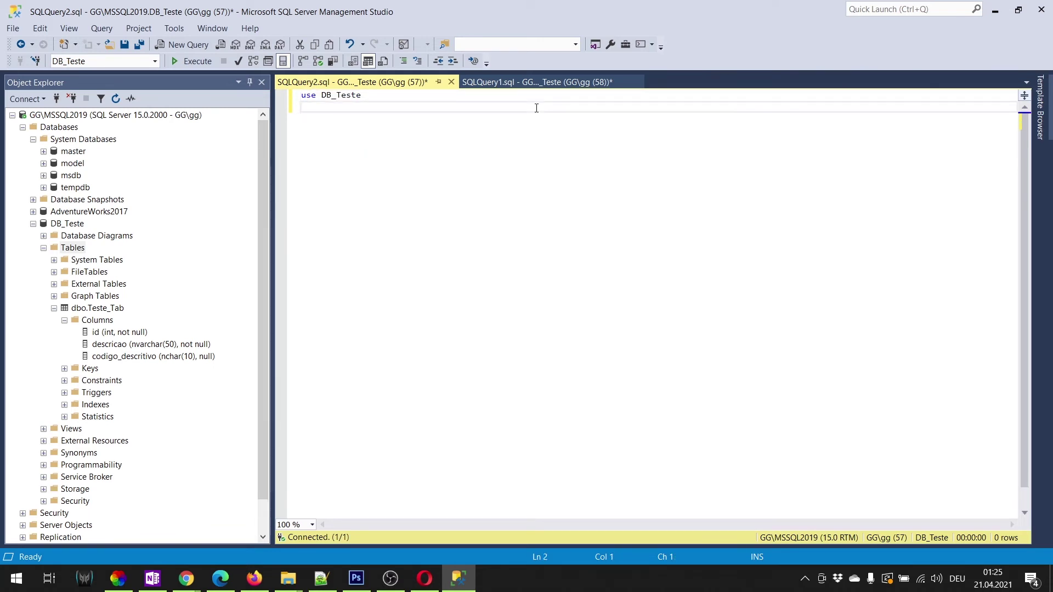
Step: Begin an "insert into Teste_Tab" statement on the second line, with an empty pair of parentheses spread over separate lines
{"action": "type", "text": "insert int"}
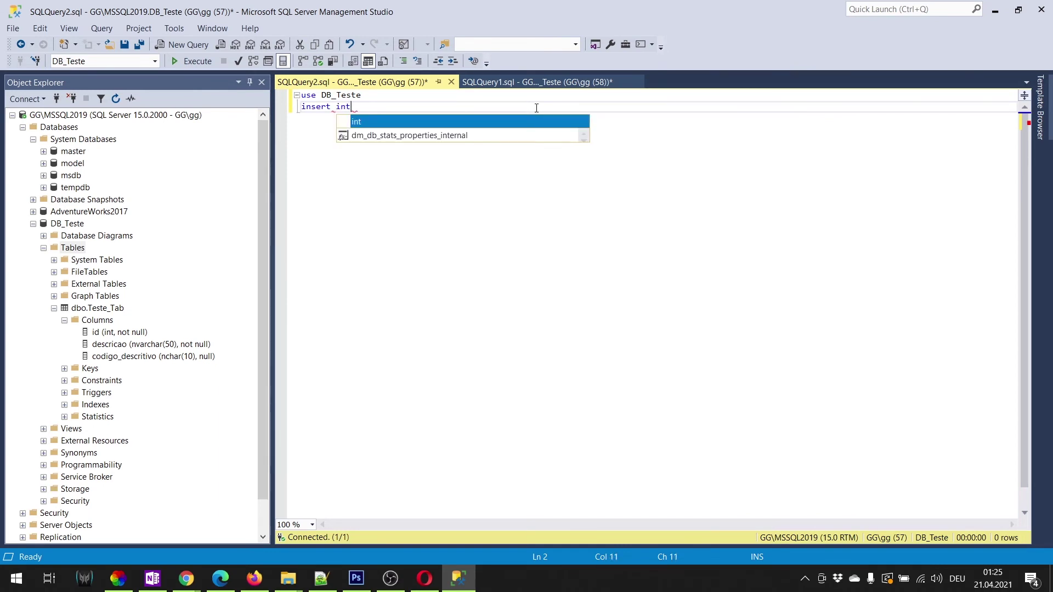
{"action": "type", "text": "o"}
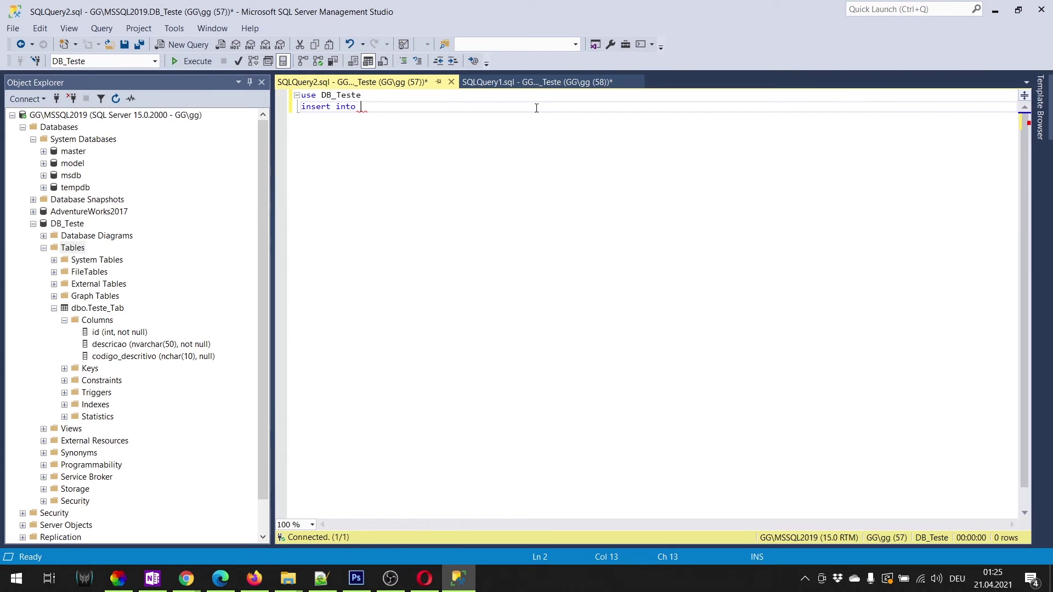
{"action": "type", "text": "ta"}
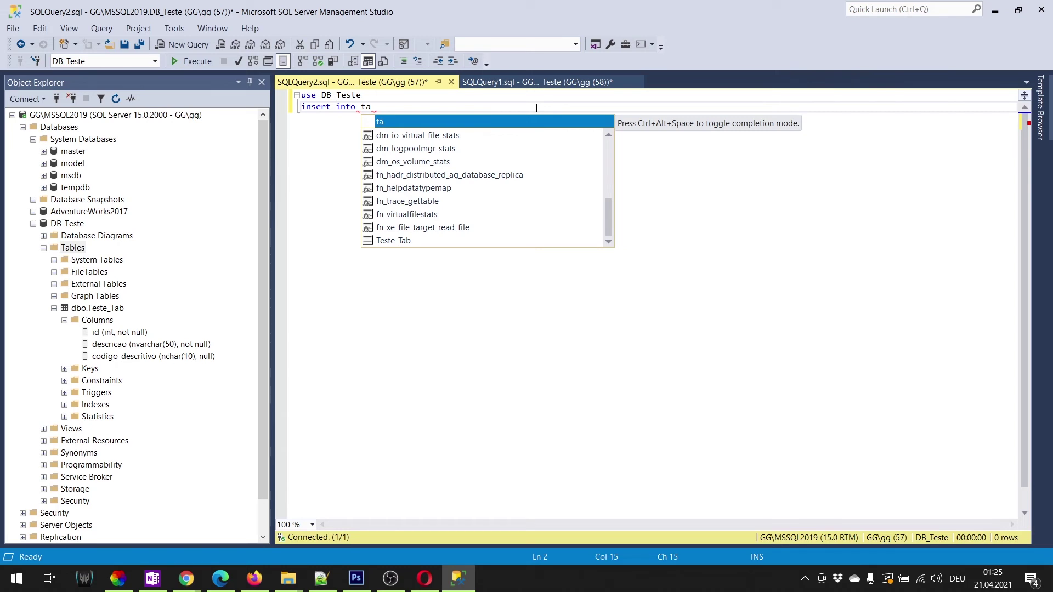
{"action": "key", "text": "BackSpace"}
{"action": "key", "text": "BackSpace"}
{"action": "type", "text": "test"}
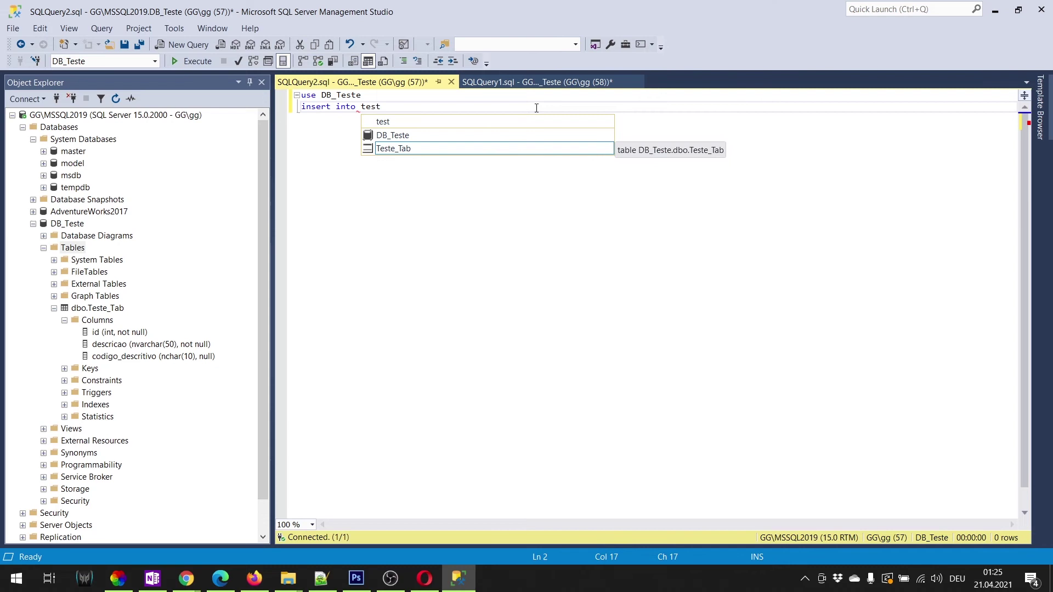
{"action": "key", "text": "Tab"}
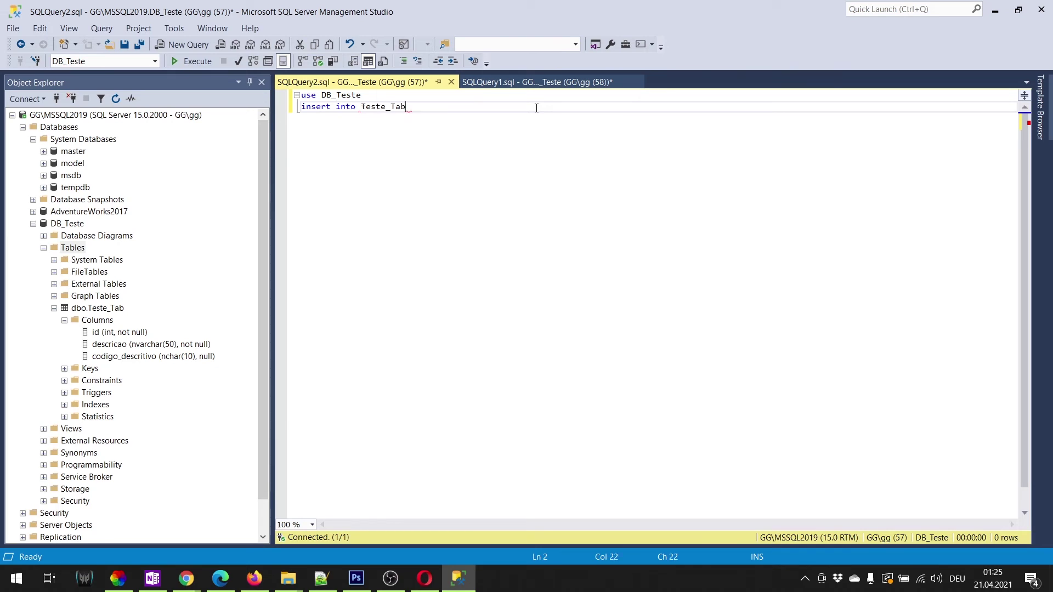
{"action": "type", "text": "("}
{"action": "key", "text": "Return"}
{"action": "key", "text": "Return"}
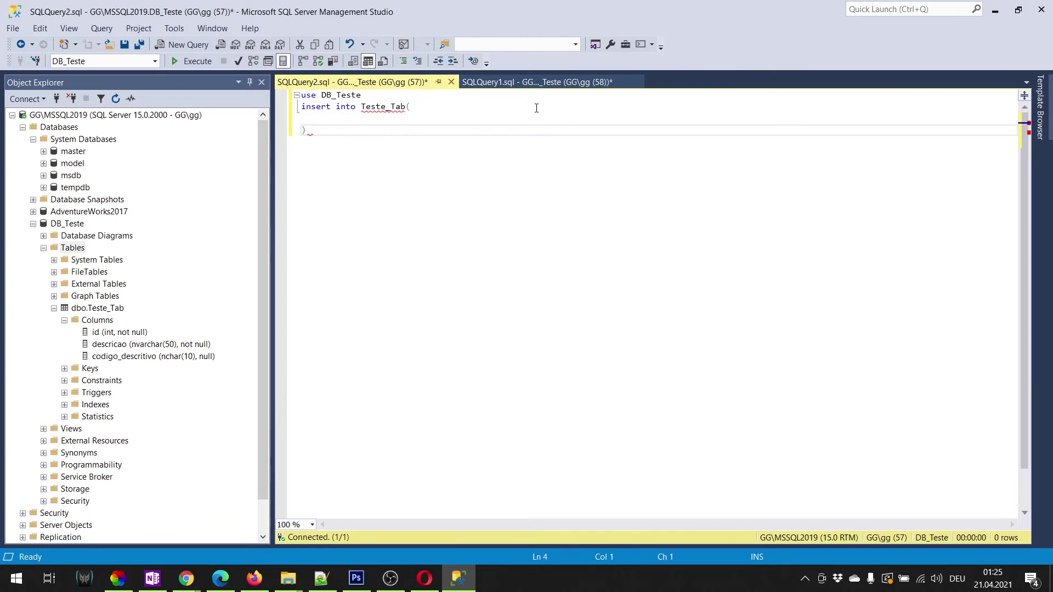
{"action": "key", "text": "Up"}
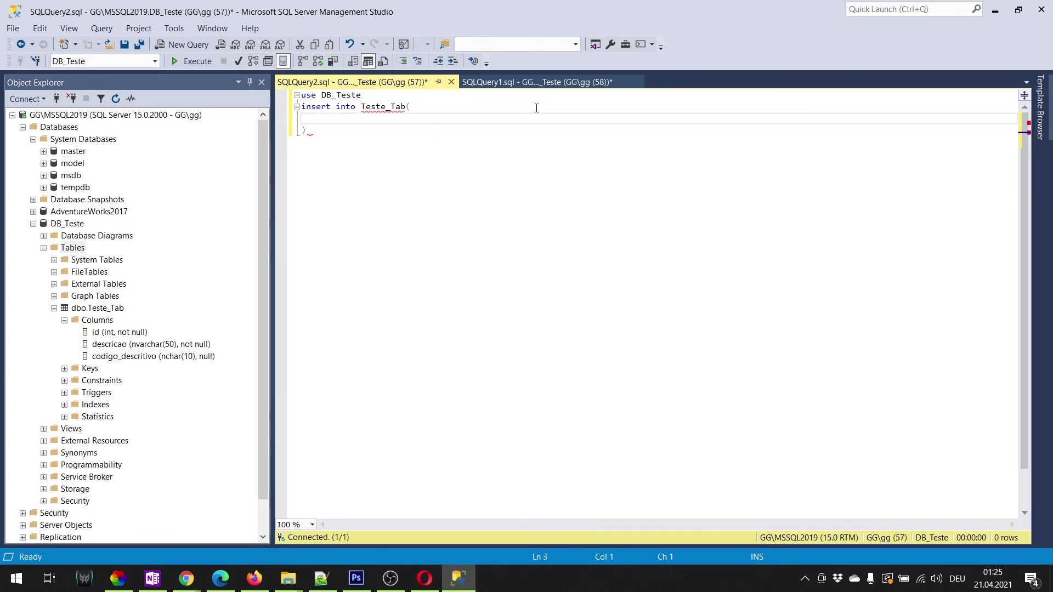
Step: List the columns id, descricao and codigo_descritivo inside the insert statement's parentheses, one per line
{"action": "type", "text": "id"}
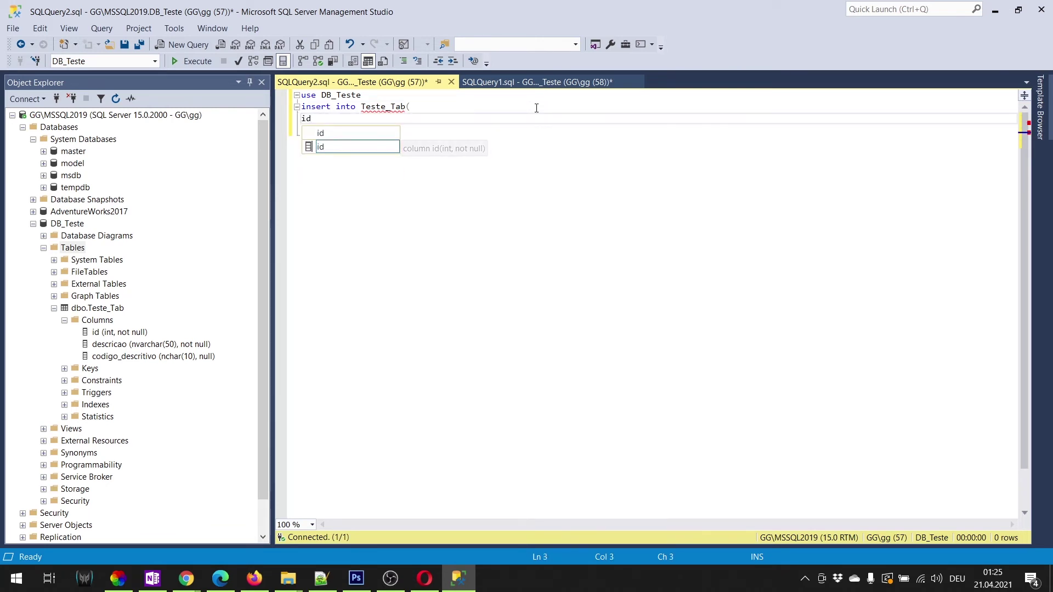
{"action": "type", "text": ","}
{"action": "key", "text": "Return"}
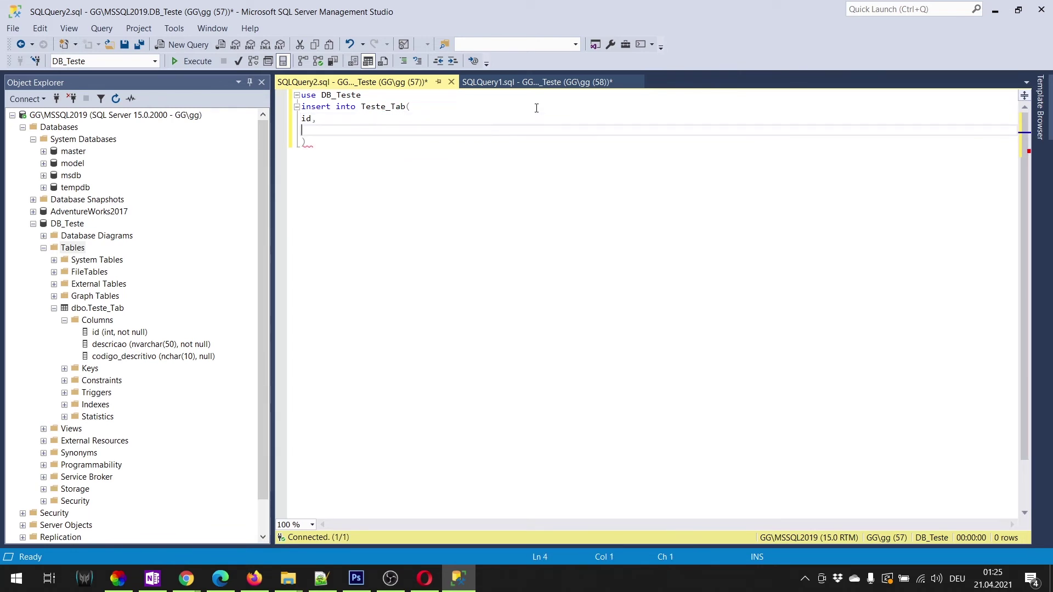
{"action": "type", "text": "decs"}
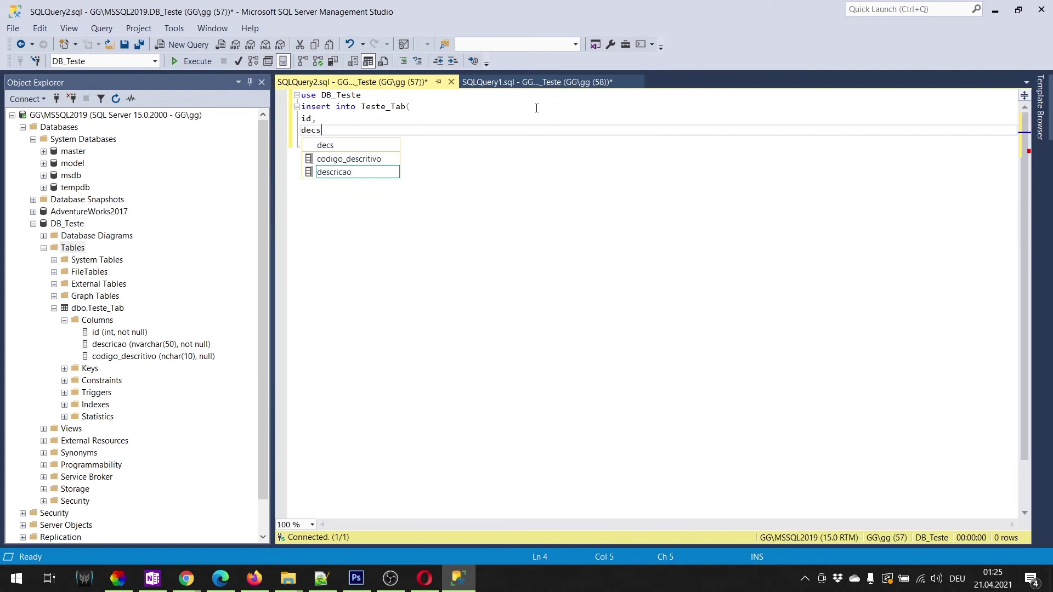
{"action": "double_click", "coordinate": [369, 173]}
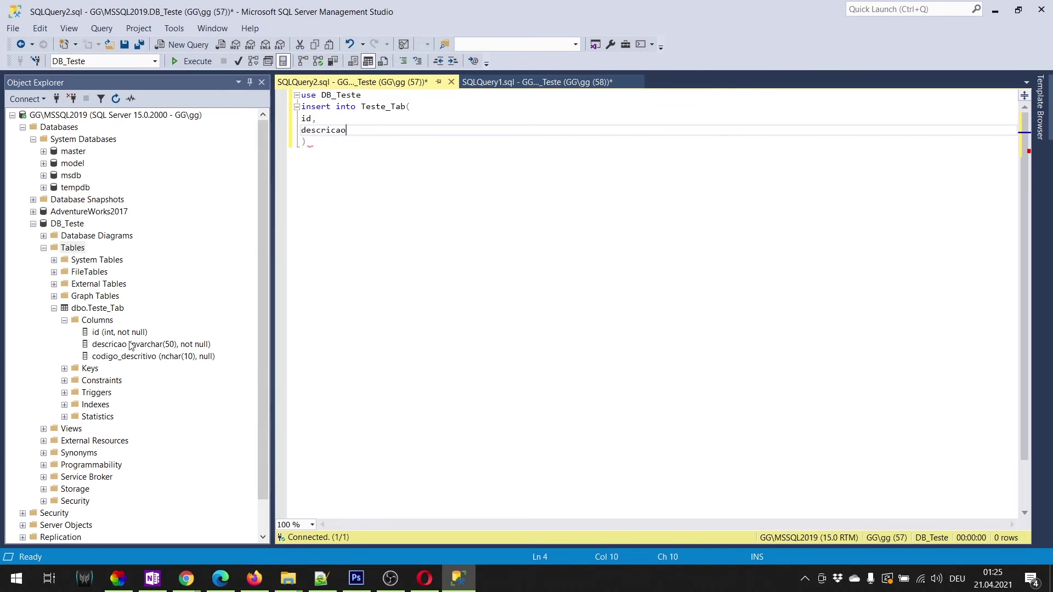
{"action": "type", "text": ","}
{"action": "key", "text": "Return"}
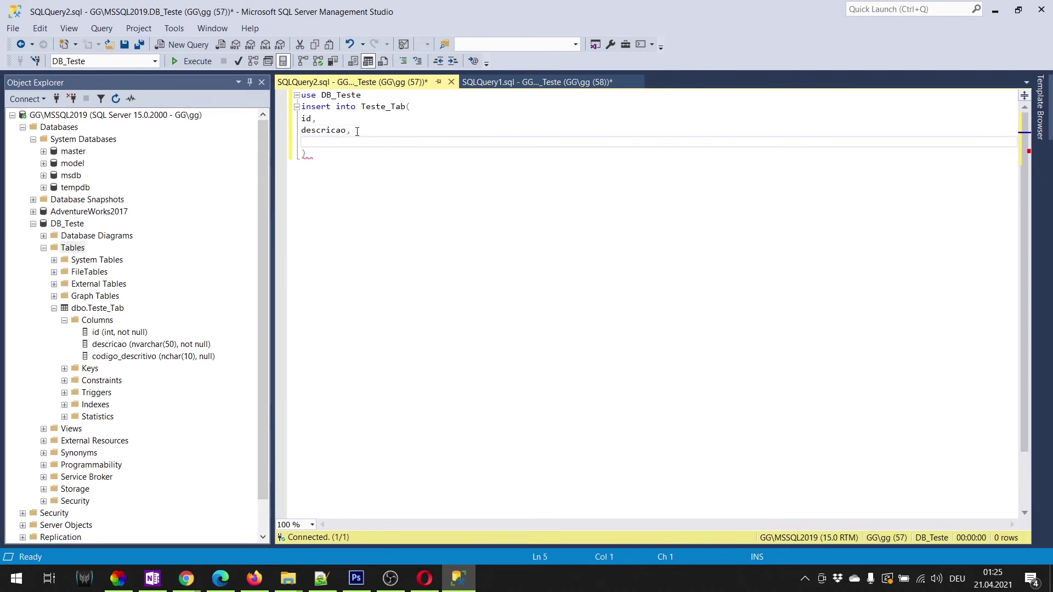
{"action": "type", "text": "codi"}
{"action": "key", "text": "Tab"}
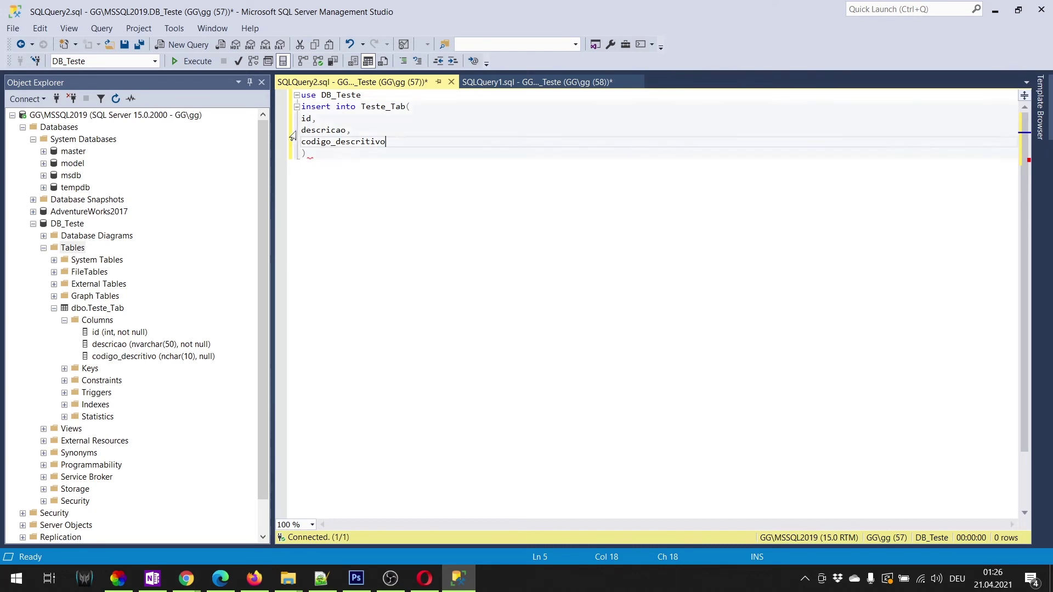
Step: Add a values clause with its own parentheses after the column list and enter 1 as the id value
{"action": "left_click", "coordinate": [310, 157]}
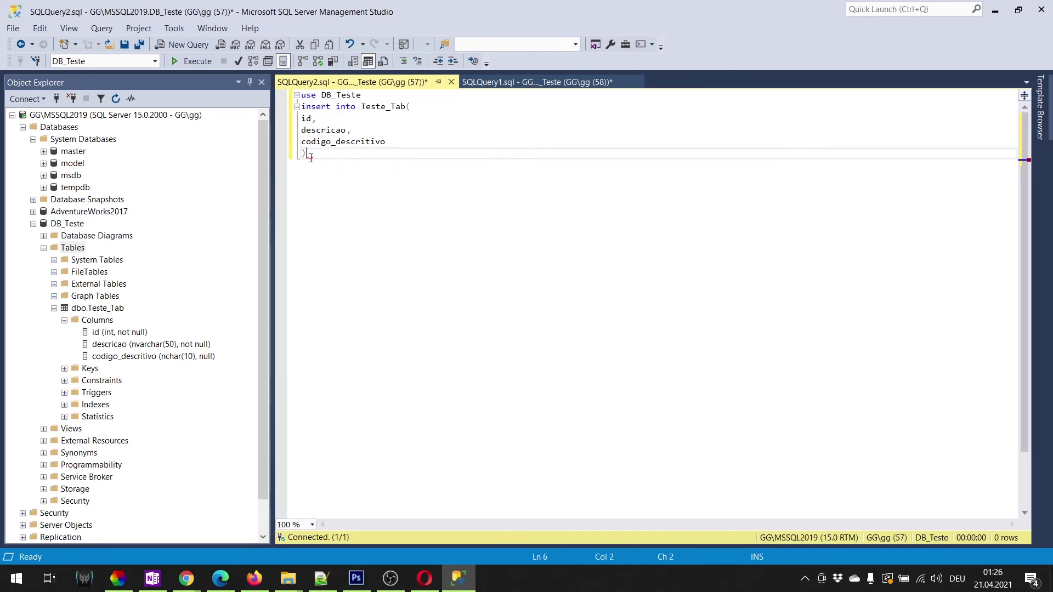
{"action": "mouse_move", "coordinate": [312, 158]}
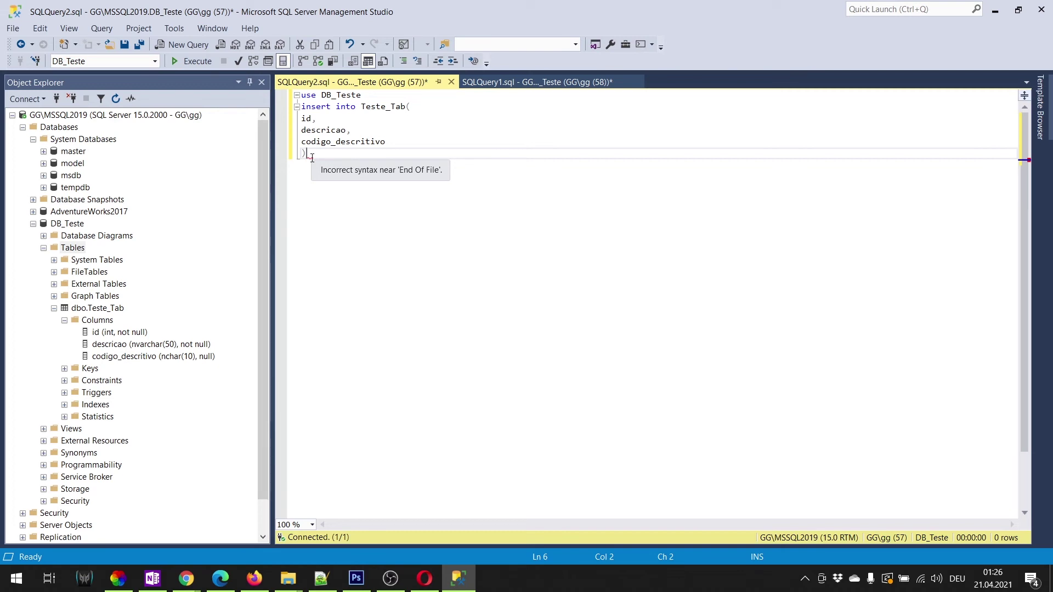
{"action": "type", "text": "values"}
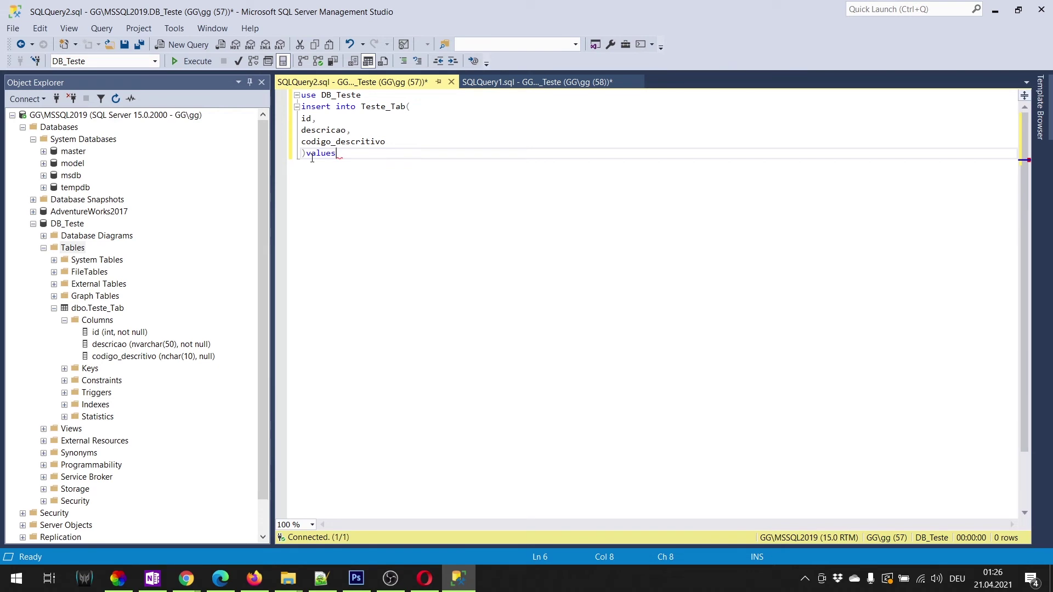
{"action": "type", "text": "()"}
{"action": "key", "text": "Left"}
{"action": "key", "text": "Return"}
{"action": "key", "text": "Return"}
{"action": "key", "text": "Up"}
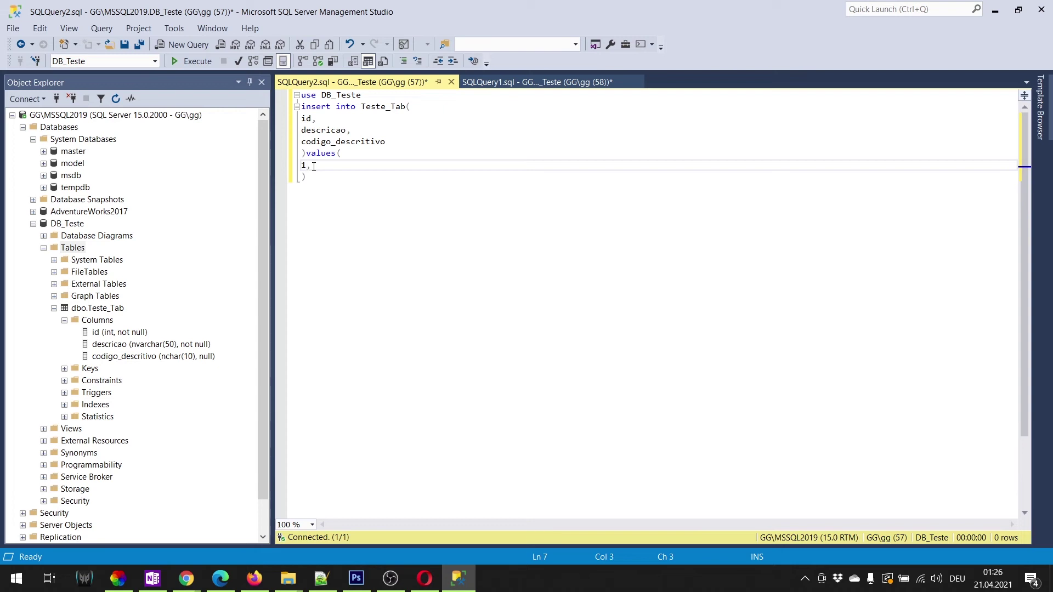
Step: Enter 'teste de um banco de dados' as the descricao value and an empty string '' as the codigo_descritivo value
{"action": "key", "text": "Return"}
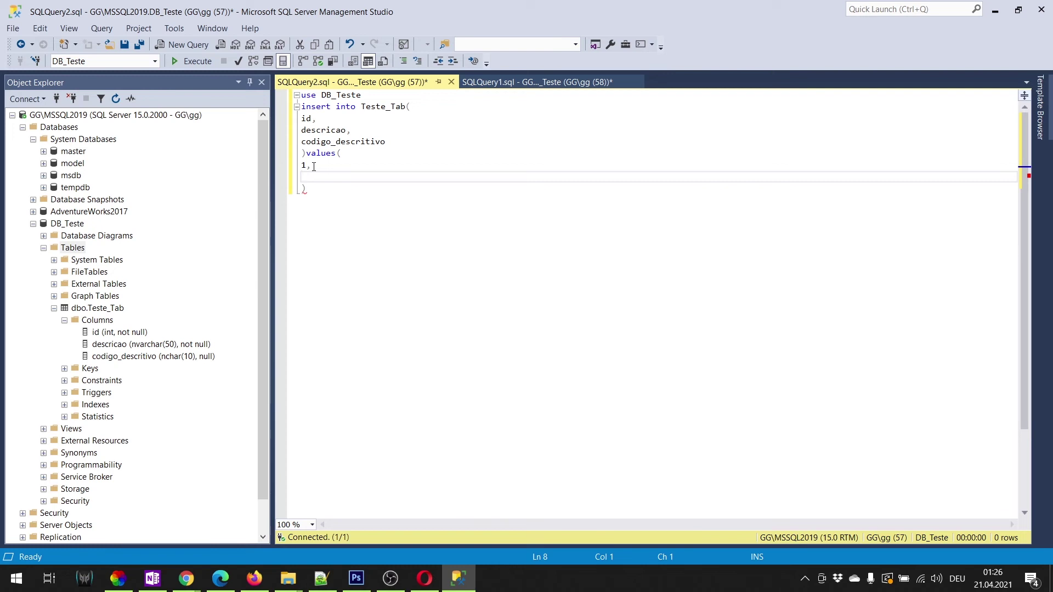
{"action": "type", "text": "''"}
{"action": "key", "text": "Left"}
{"action": "type", "text": "teste de um banco de dado"}
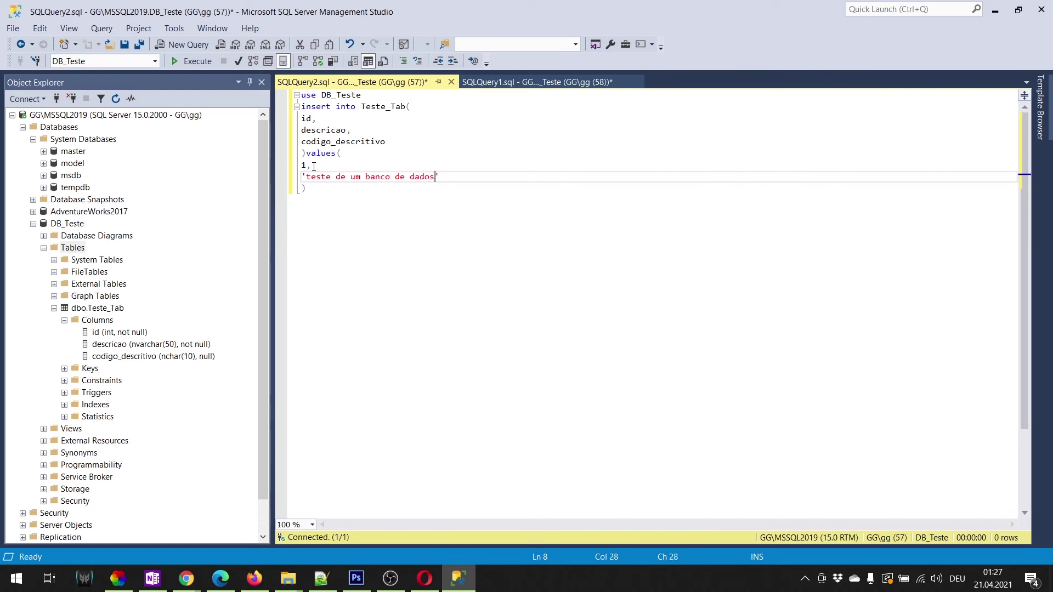
{"action": "key", "text": "Return"}
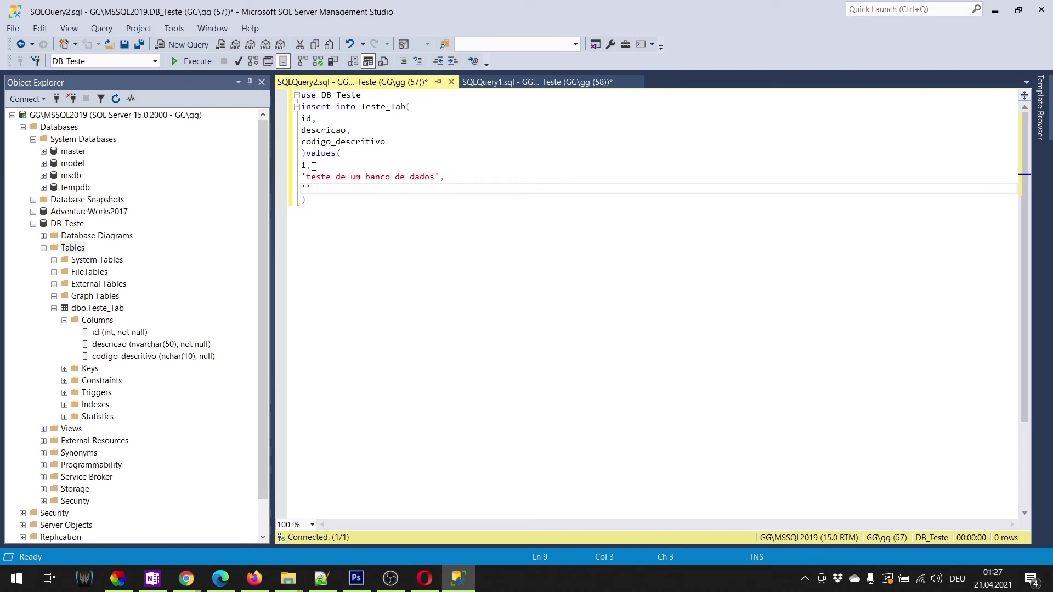
{"action": "key", "text": "Left"}
Step: Duplicate the whole insert statement below the original, starting the copy on its own line
{"action": "left_click_drag", "start_coordinate": [313, 201], "coordinate": [290, 116]}
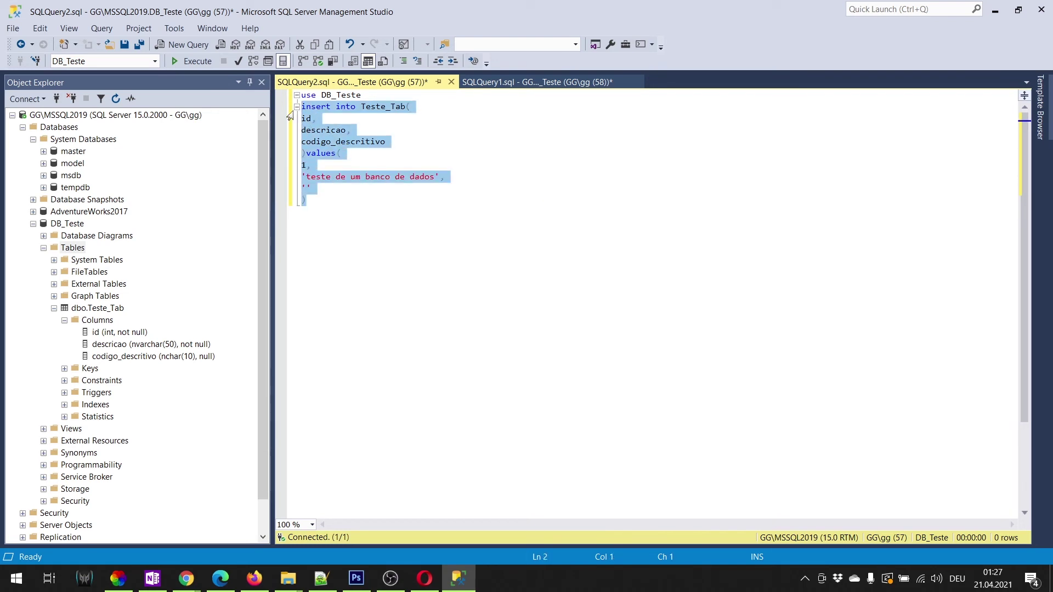
{"action": "key", "text": "ctrl+c"}
{"action": "key", "text": "ctrl+End"}
{"action": "key", "text": "ctrl+v"}
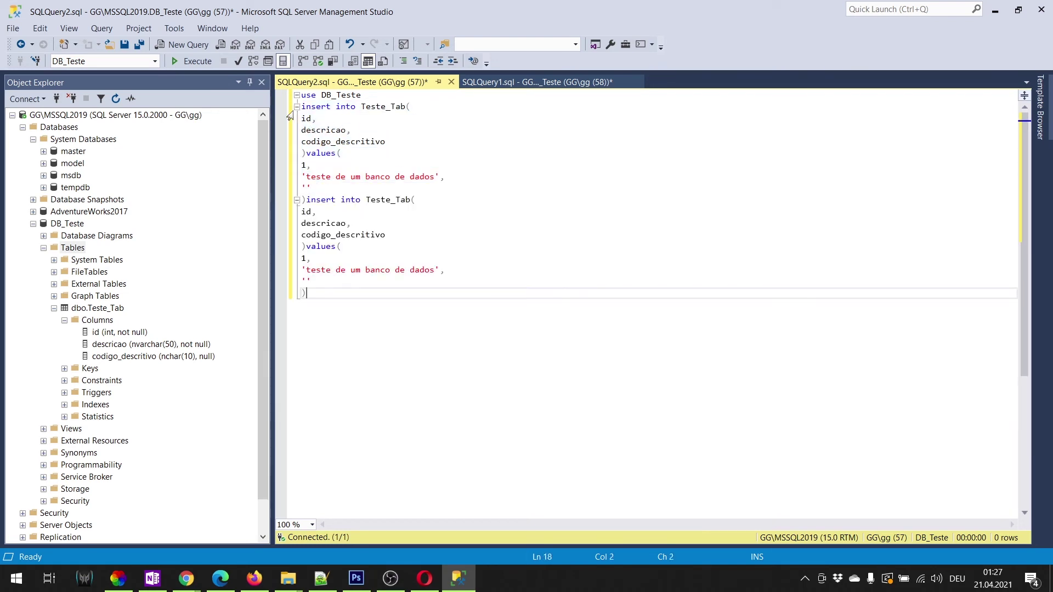
{"action": "left_click", "coordinate": [307, 200]}
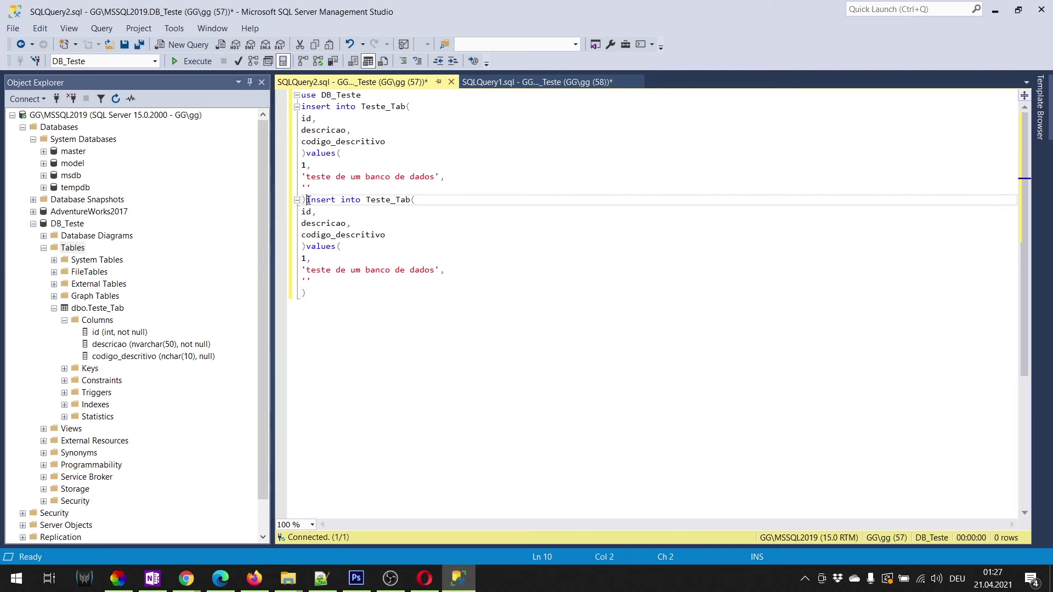
{"action": "key", "text": "Return"}
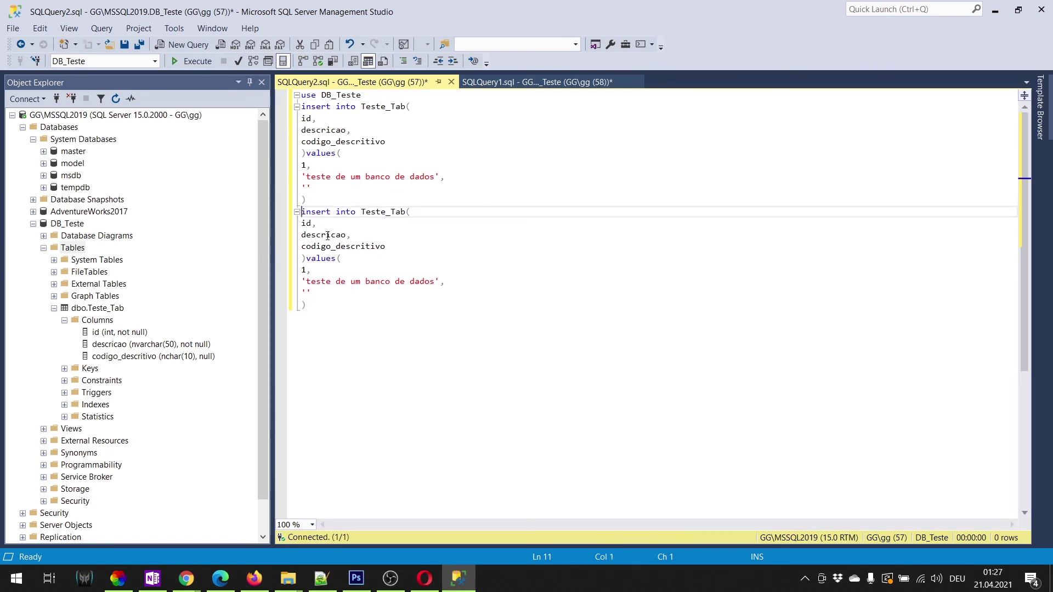
Step: In the second insert, set the id to 2 and the description to 'teste de um banco de dados e configuracoes de aula'
{"action": "left_click", "coordinate": [304, 271]}
{"action": "double_click", "coordinate": [303, 272]}
{"action": "type", "text": "2"}
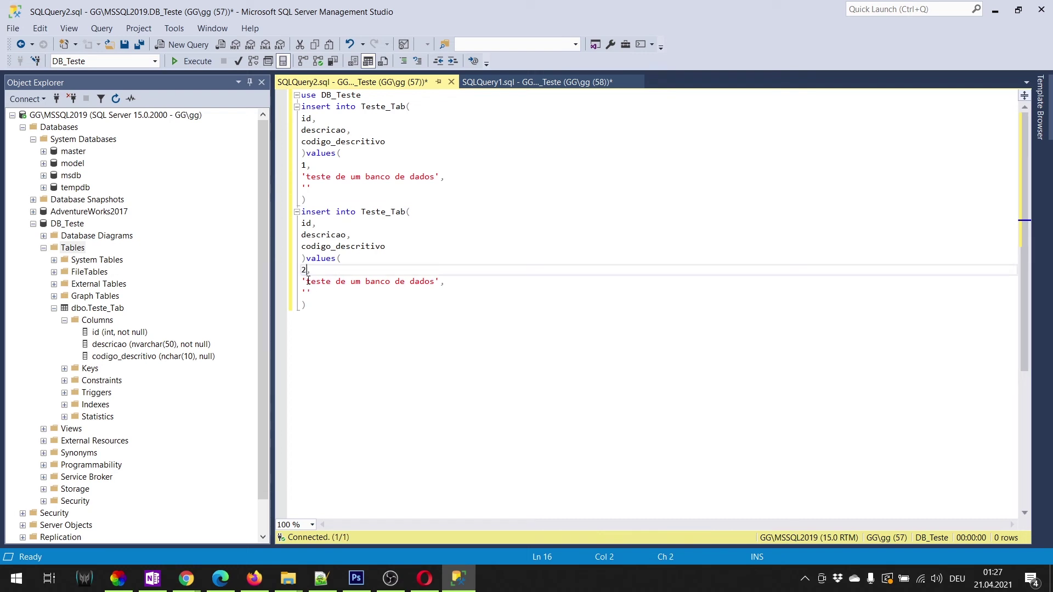
{"action": "left_click_drag", "start_coordinate": [353, 281], "coordinate": [435, 283]}
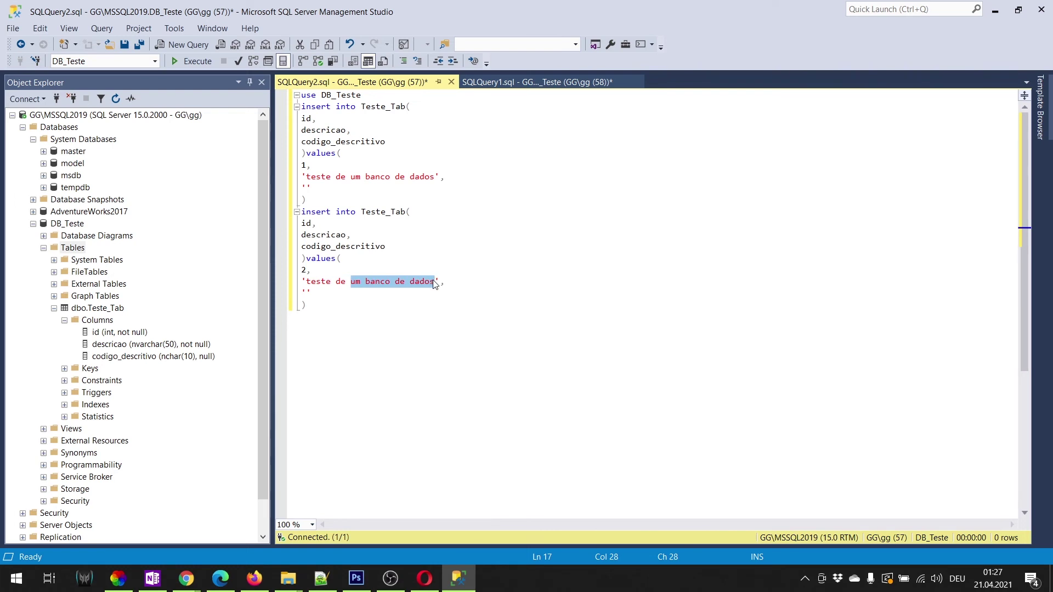
{"action": "left_click", "coordinate": [436, 281]}
{"action": "type", "text": "e confi"}
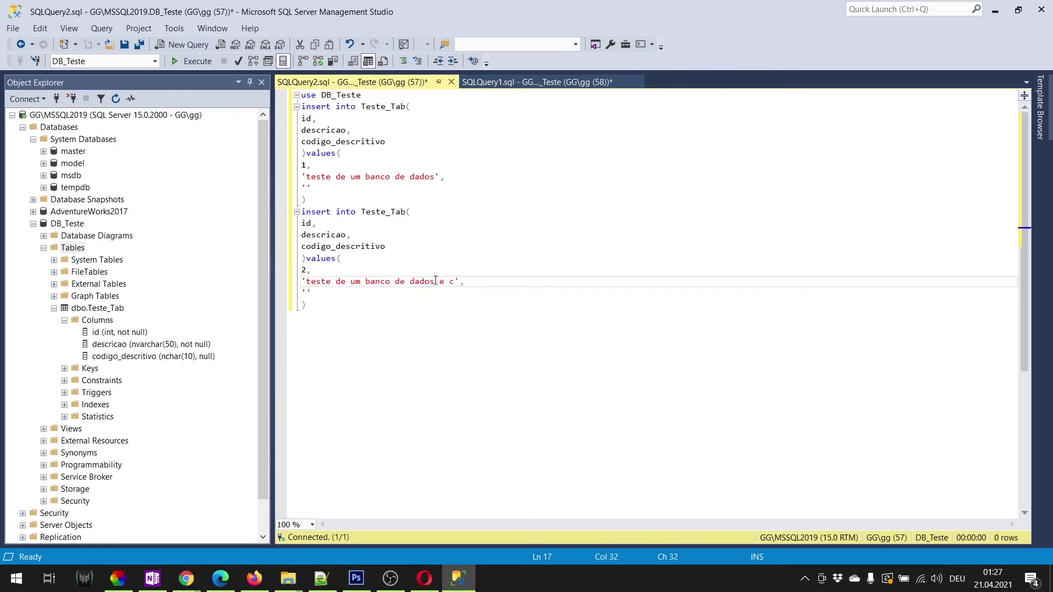
{"action": "type", "text": "guracoes de aula"}
Step: Set the codigo_descritivo value of the second insert to 'alguma coisa'
{"action": "left_click", "coordinate": [307, 293]}
{"action": "type", "text": "alguma coi"}
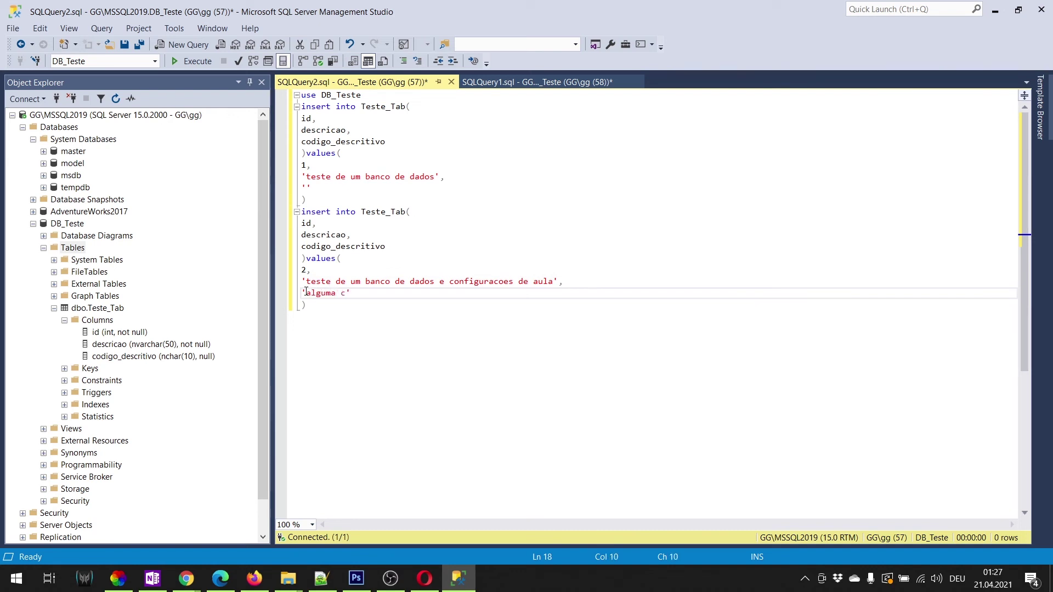
{"action": "type", "text": "sa"}
Step: Look at the select statement in SQLQuery1, return to SQLQuery2 and execute both insert statements
{"action": "left_click", "coordinate": [534, 84]}
{"action": "left_click_drag", "start_coordinate": [404, 105], "coordinate": [288, 93]}
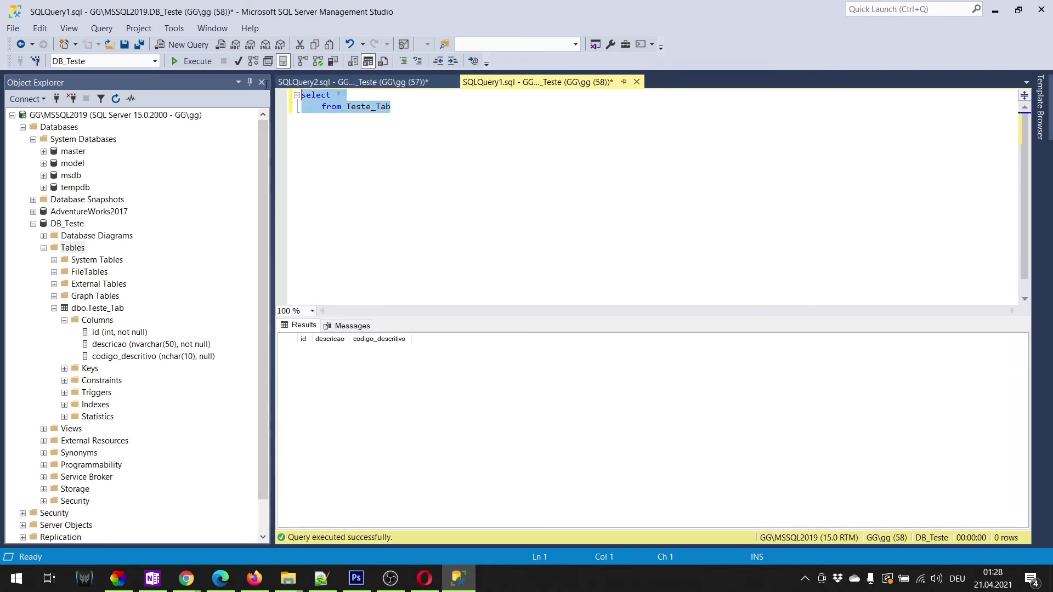
{"action": "left_click", "coordinate": [406, 82]}
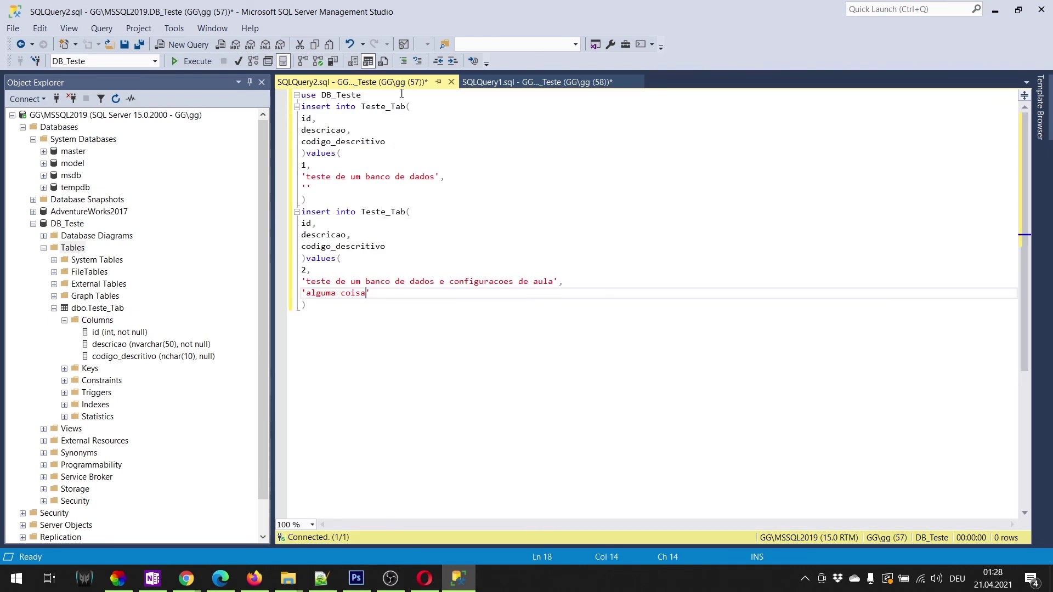
{"action": "left_click", "coordinate": [376, 129]}
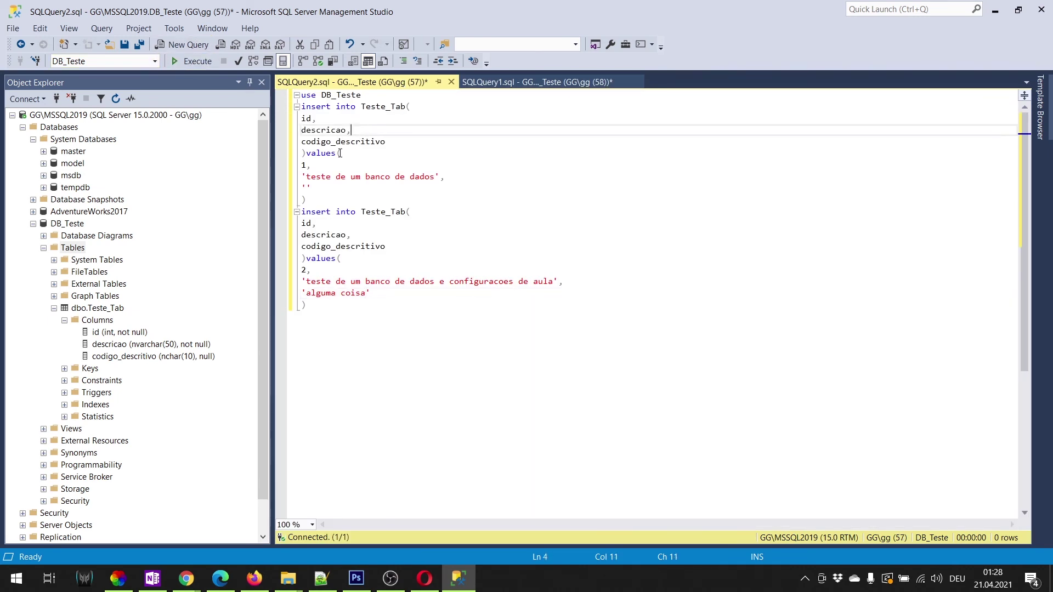
{"action": "left_click", "coordinate": [195, 61]}
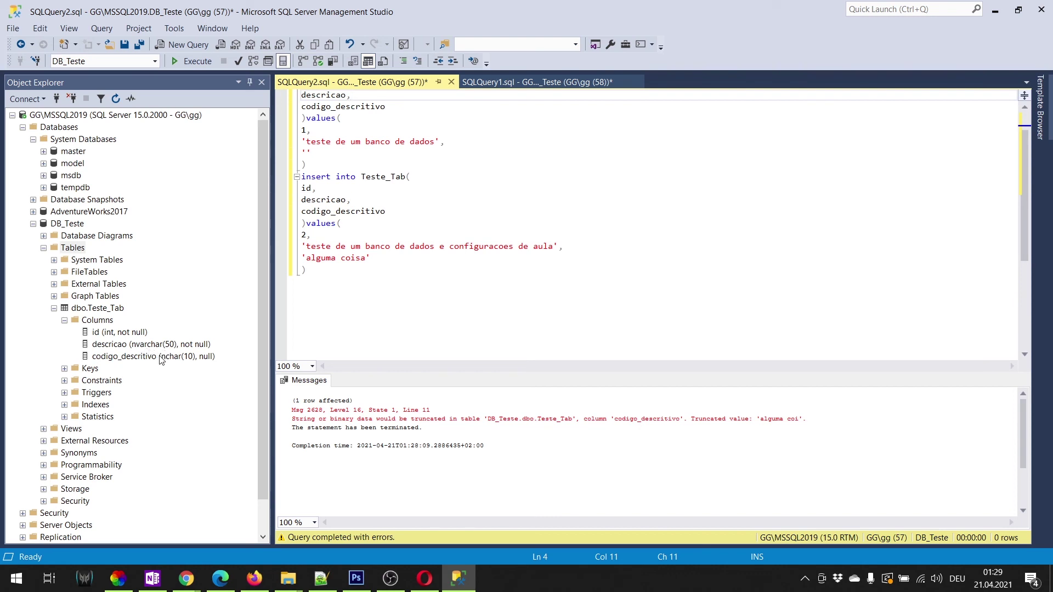
Step: Compare the second insert's text values with the column and value named in the execution message
{"action": "left_click_drag", "start_coordinate": [309, 250], "coordinate": [556, 251]}
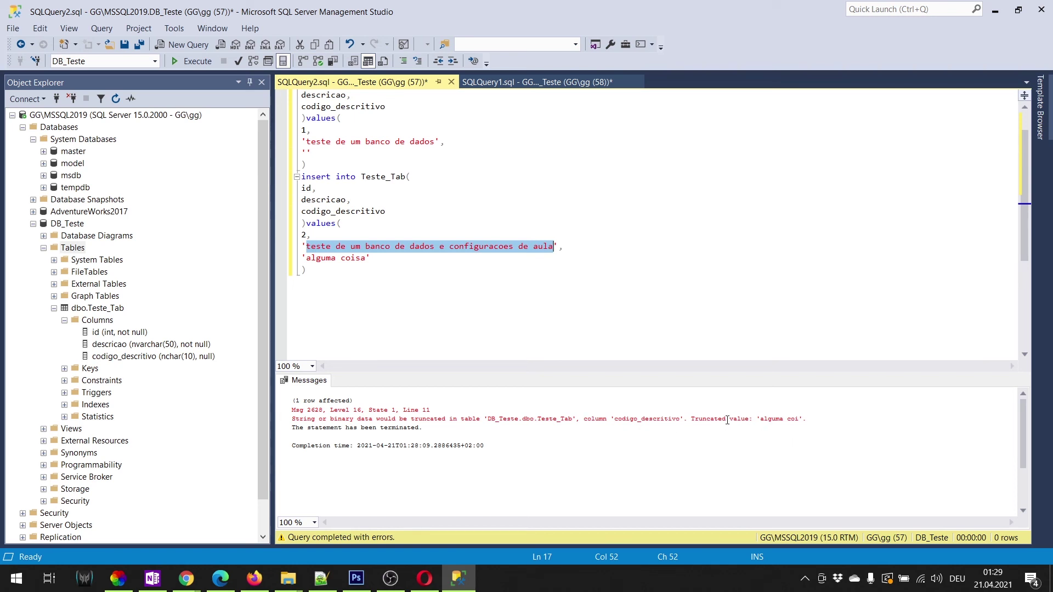
{"action": "left_click", "coordinate": [763, 426]}
{"action": "left_click_drag", "start_coordinate": [761, 419], "coordinate": [820, 428]}
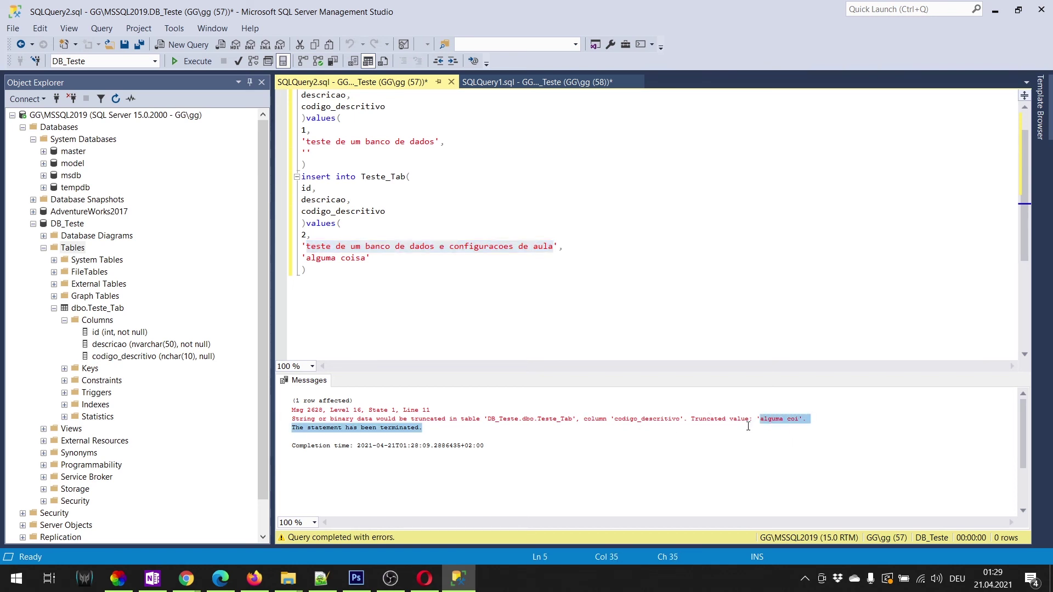
{"action": "left_click_drag", "start_coordinate": [617, 420], "coordinate": [680, 420]}
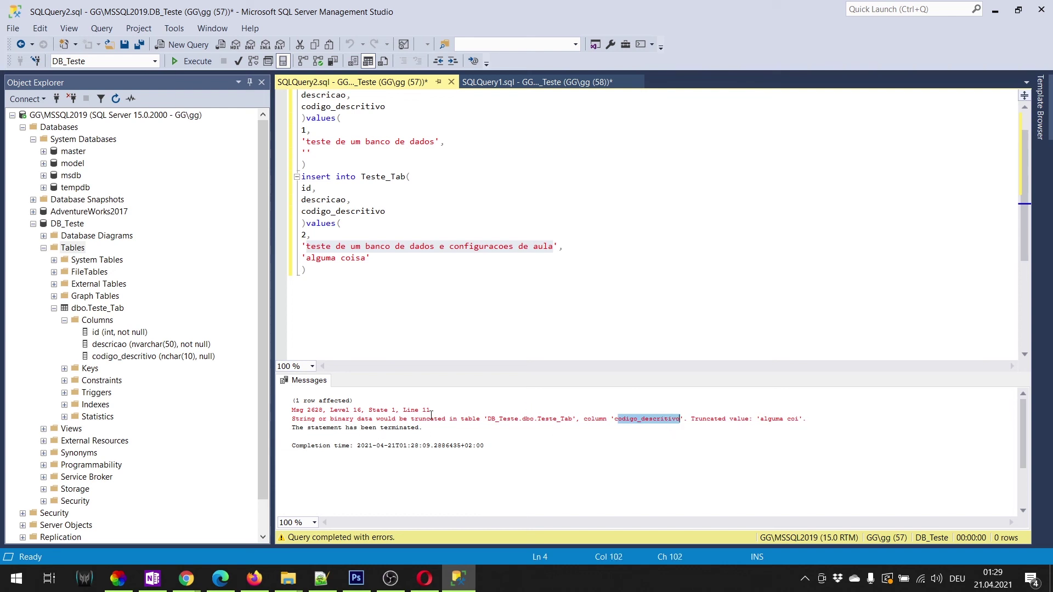
Step: Examine the execution error message for the affected table, column and rejected value
{"action": "left_click_drag", "start_coordinate": [294, 419], "coordinate": [623, 430]}
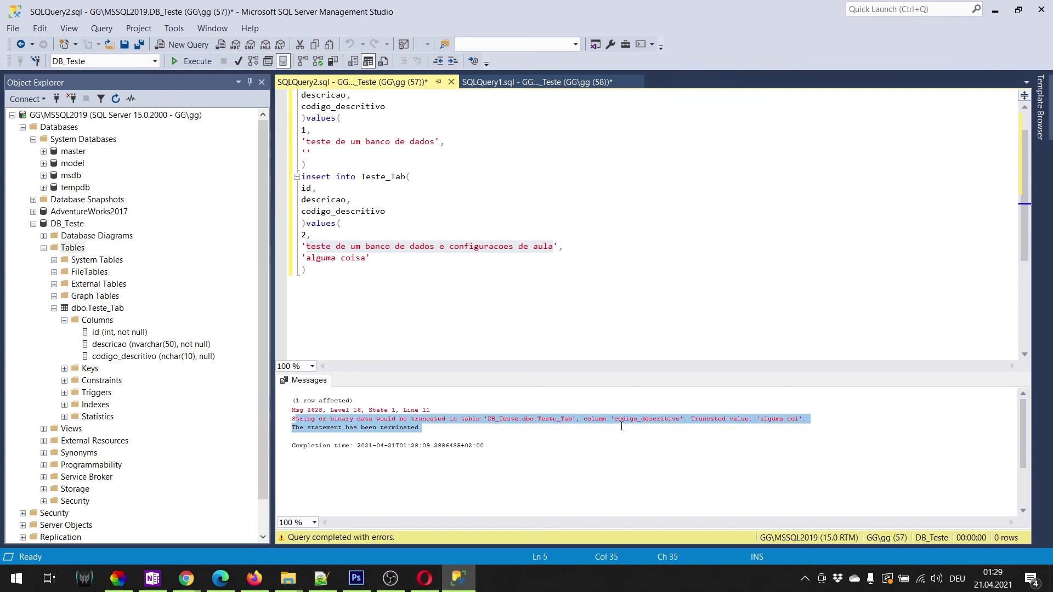
{"action": "left_click", "coordinate": [623, 419]}
{"action": "left_click_drag", "start_coordinate": [488, 420], "coordinate": [671, 419]}
{"action": "double_click", "coordinate": [599, 425]}
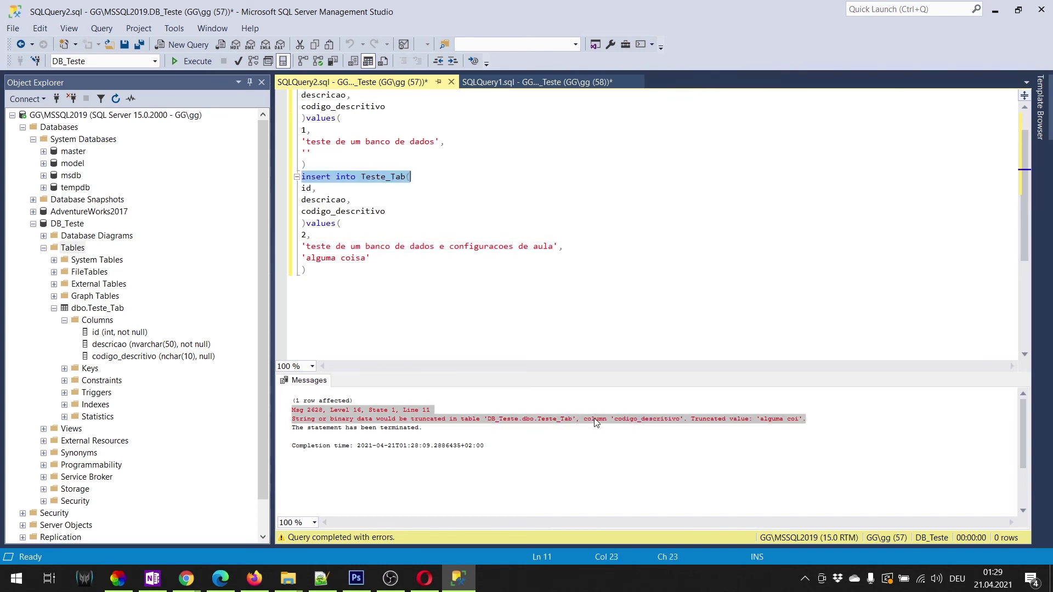
{"action": "left_click", "coordinate": [742, 419]}
{"action": "mouse_move", "coordinate": [755, 419]}
{"action": "left_mouse_down"}
{"action": "mouse_move", "coordinate": [805, 420]}
{"action": "mouse_move", "coordinate": [761, 421]}
{"action": "left_mouse_up"}
{"action": "left_click", "coordinate": [804, 420]}
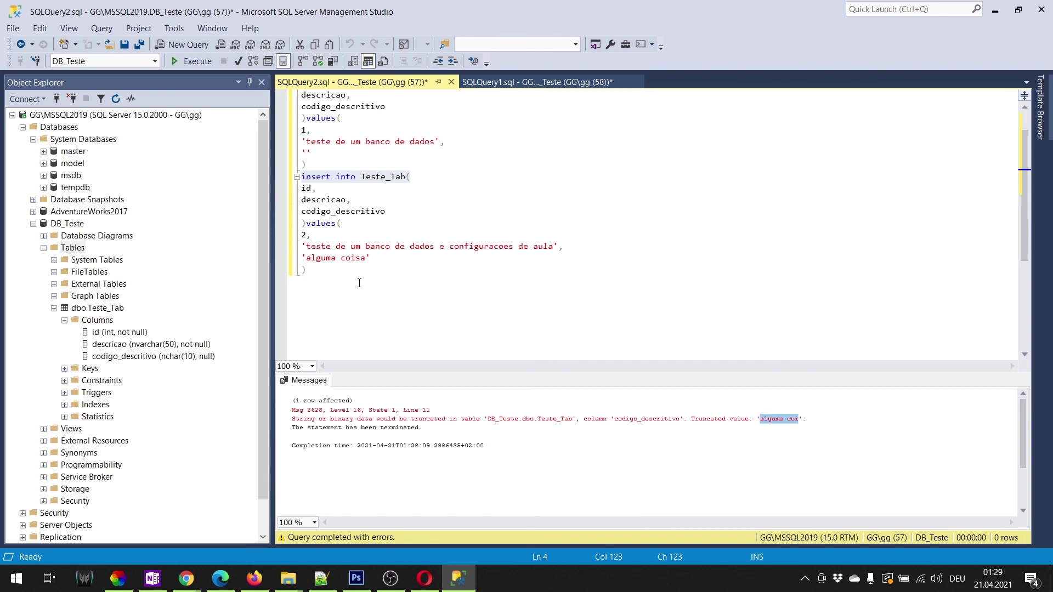
Step: Shorten the second insert's codigo_descritivo value to 'algo' and execute both insert statements
{"action": "left_click_drag", "start_coordinate": [366, 258], "coordinate": [322, 262]}
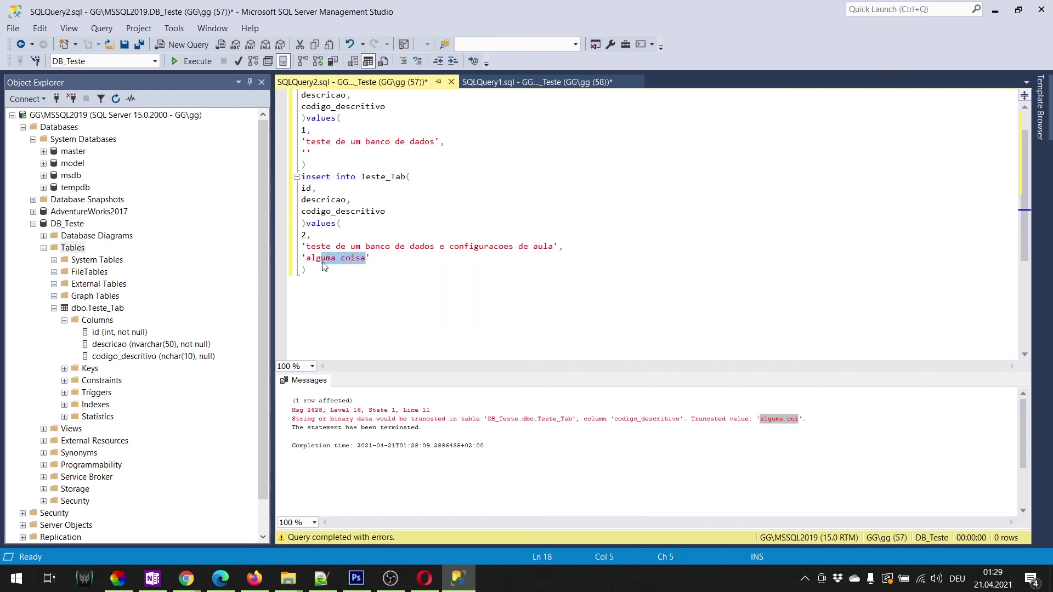
{"action": "type", "text": "o"}
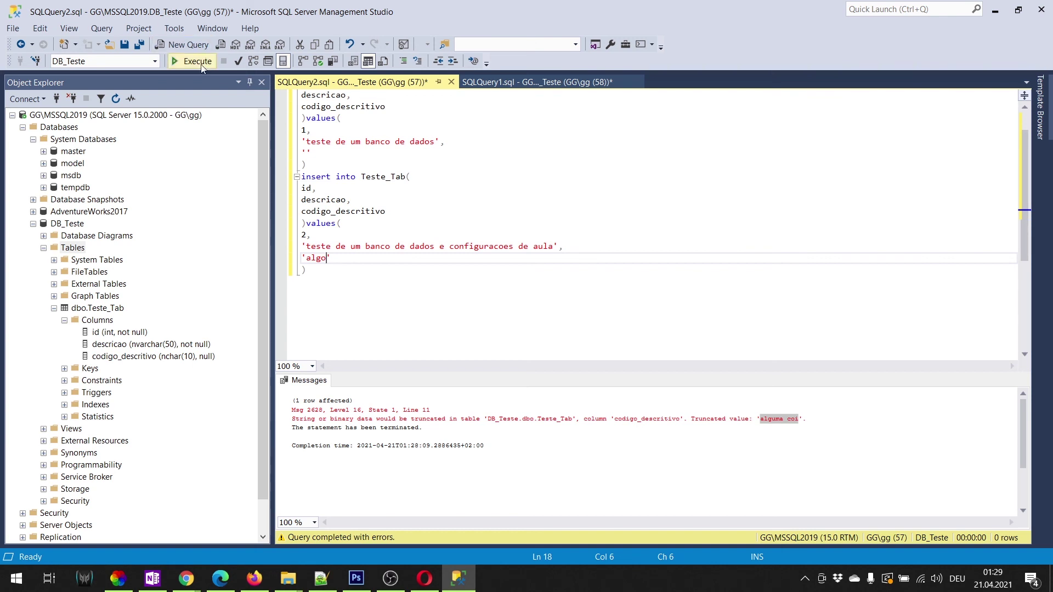
{"action": "key", "text": "F5"}
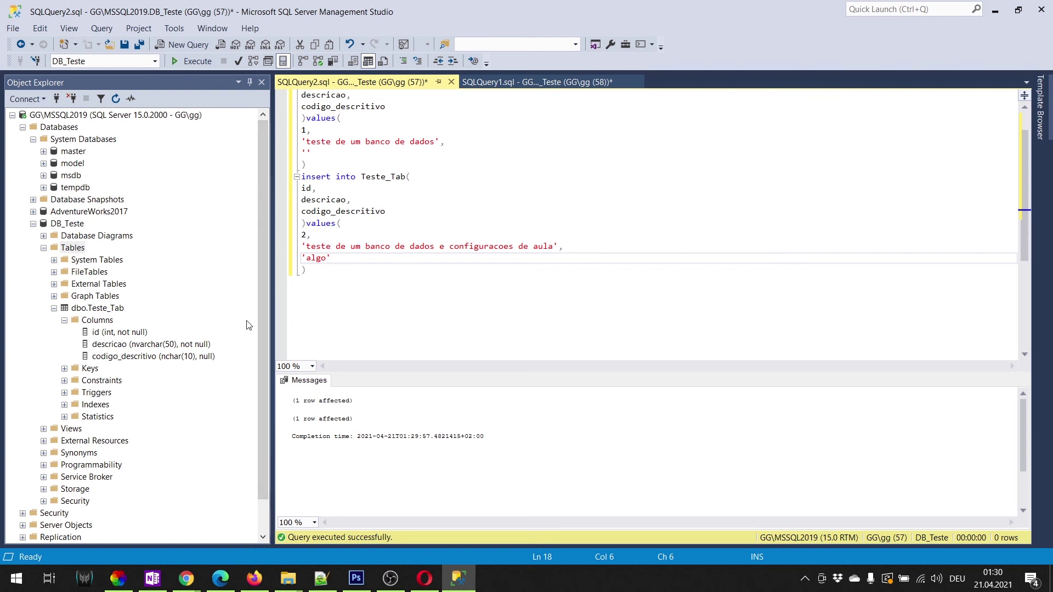
Step: Run the select statement on Teste_Tab in SQLQuery1 to list all its rows
{"action": "left_click", "coordinate": [517, 83]}
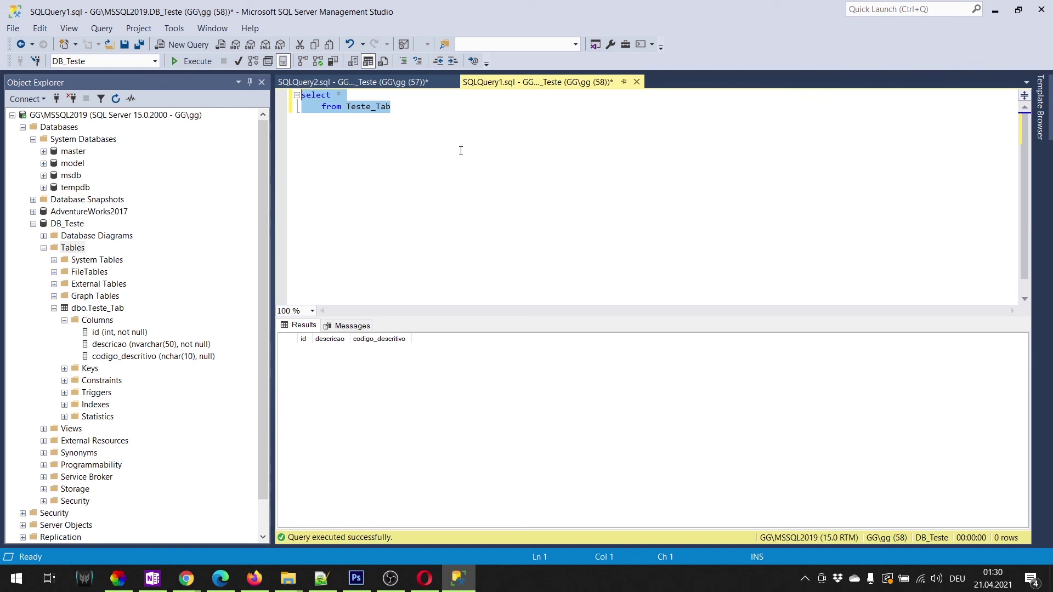
{"action": "left_click", "coordinate": [389, 82]}
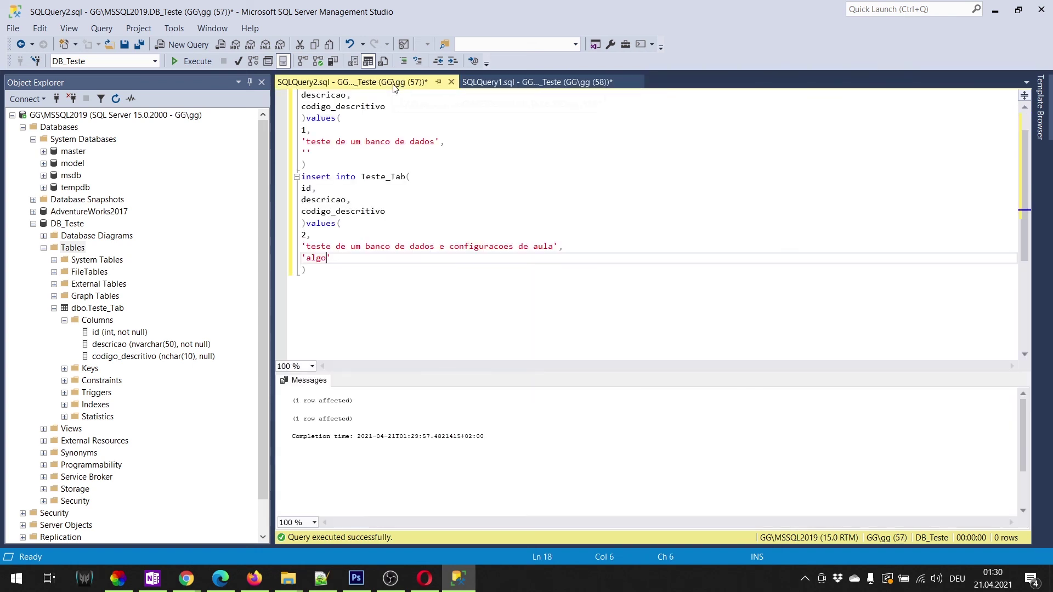
{"action": "left_click", "coordinate": [540, 81]}
{"action": "key", "text": "F5"}
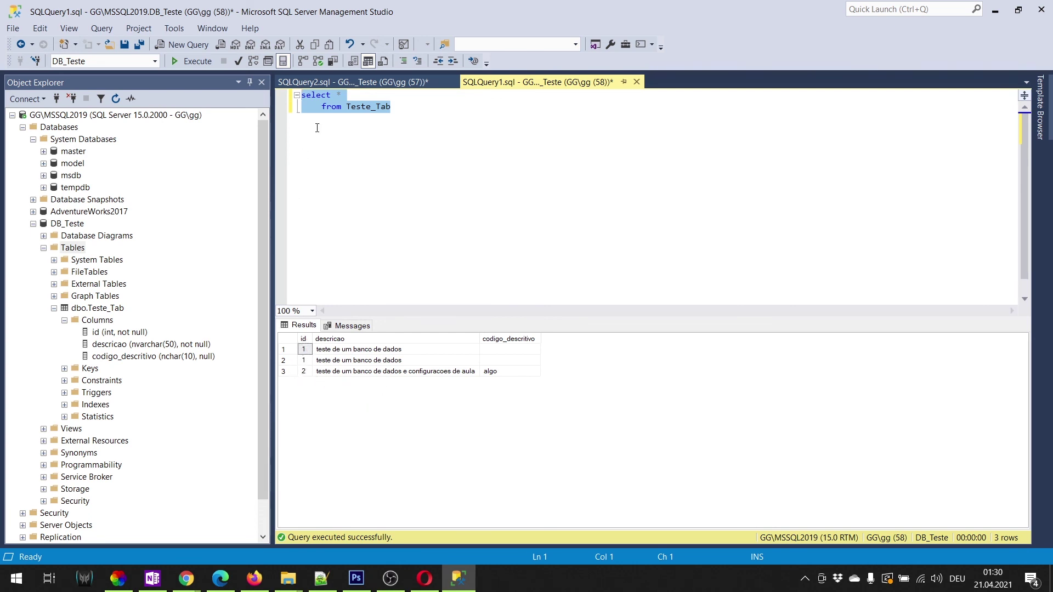
Step: Compare the rows returned from Teste_Tab with the values in SQLQuery2's insert statements
{"action": "left_click", "coordinate": [336, 87]}
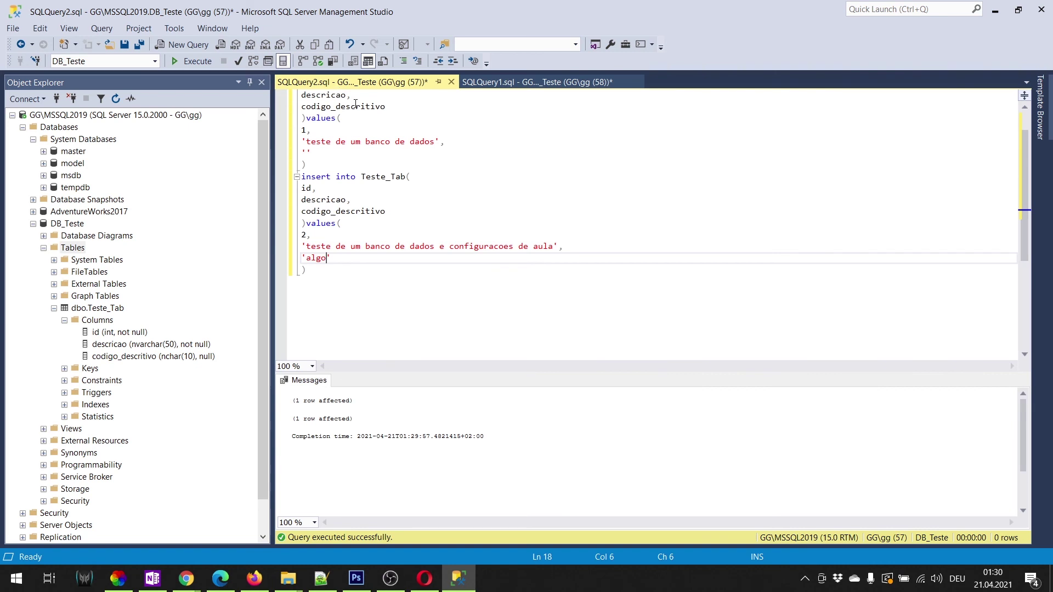
{"action": "left_click", "coordinate": [535, 80]}
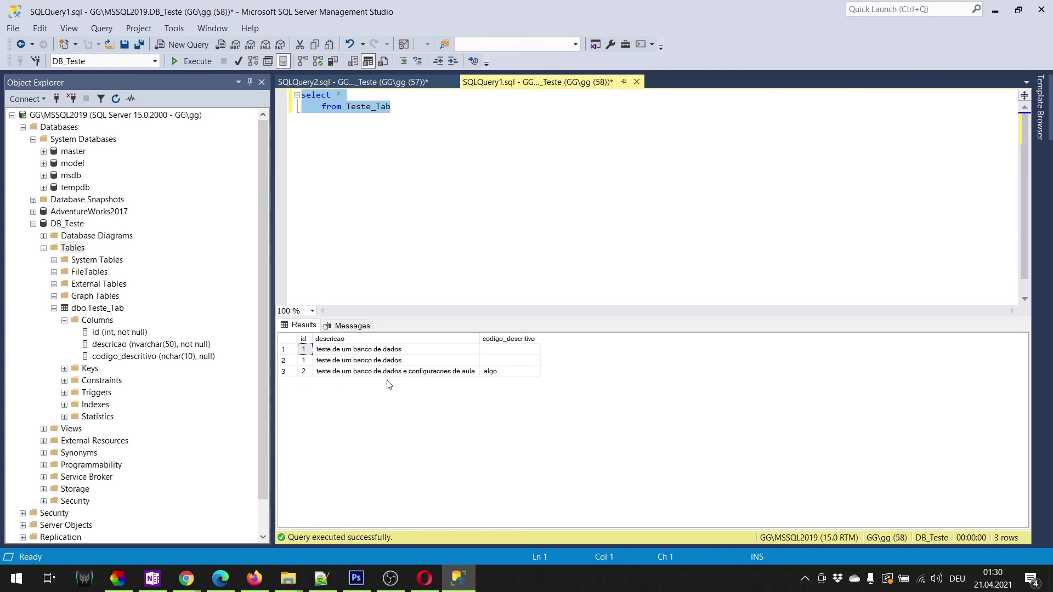
{"action": "left_click", "coordinate": [354, 83]}
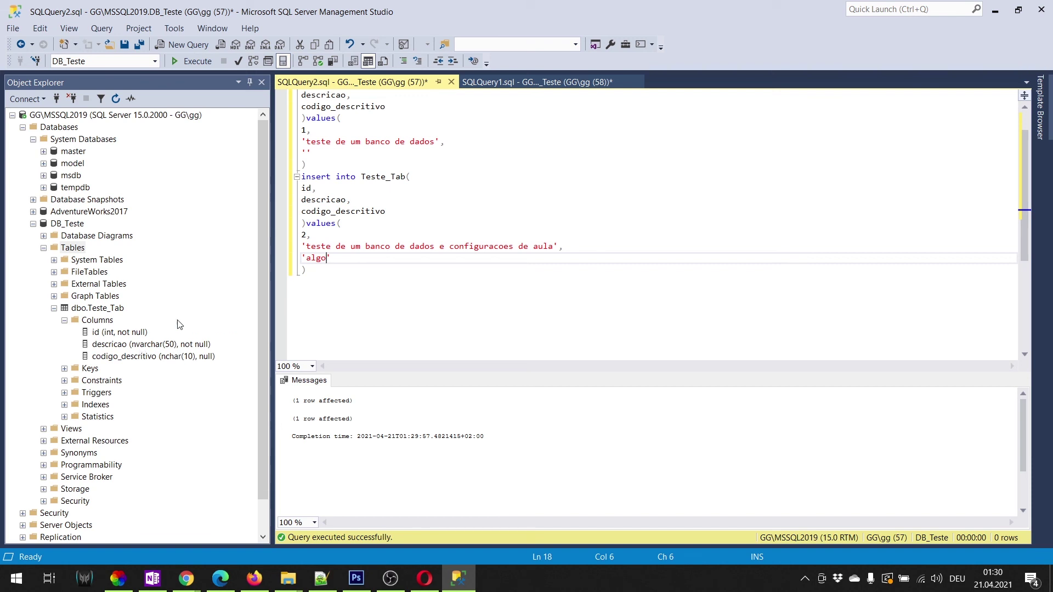
{"action": "left_click", "coordinate": [525, 82]}
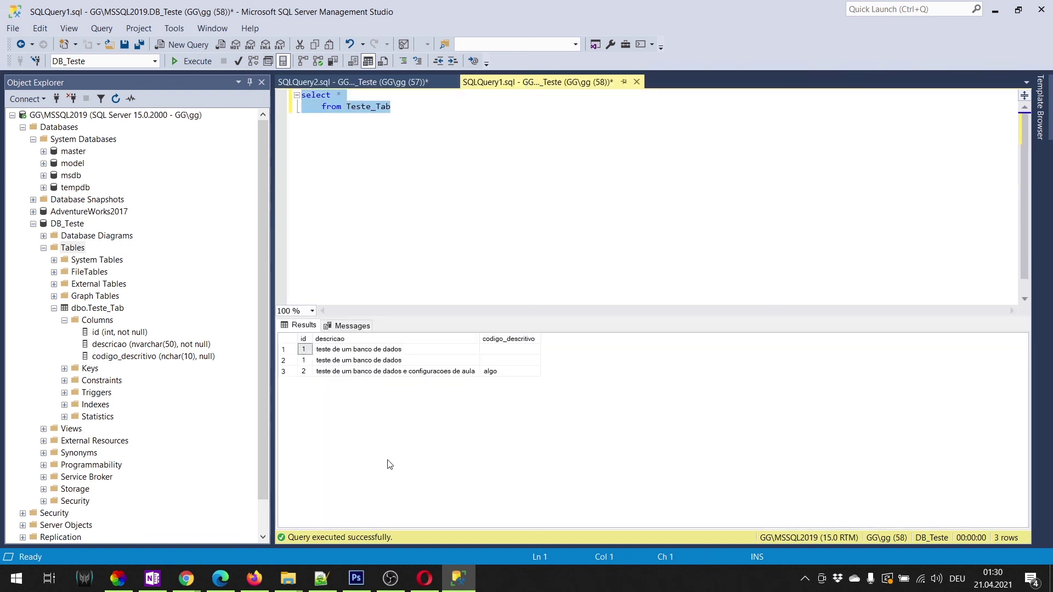